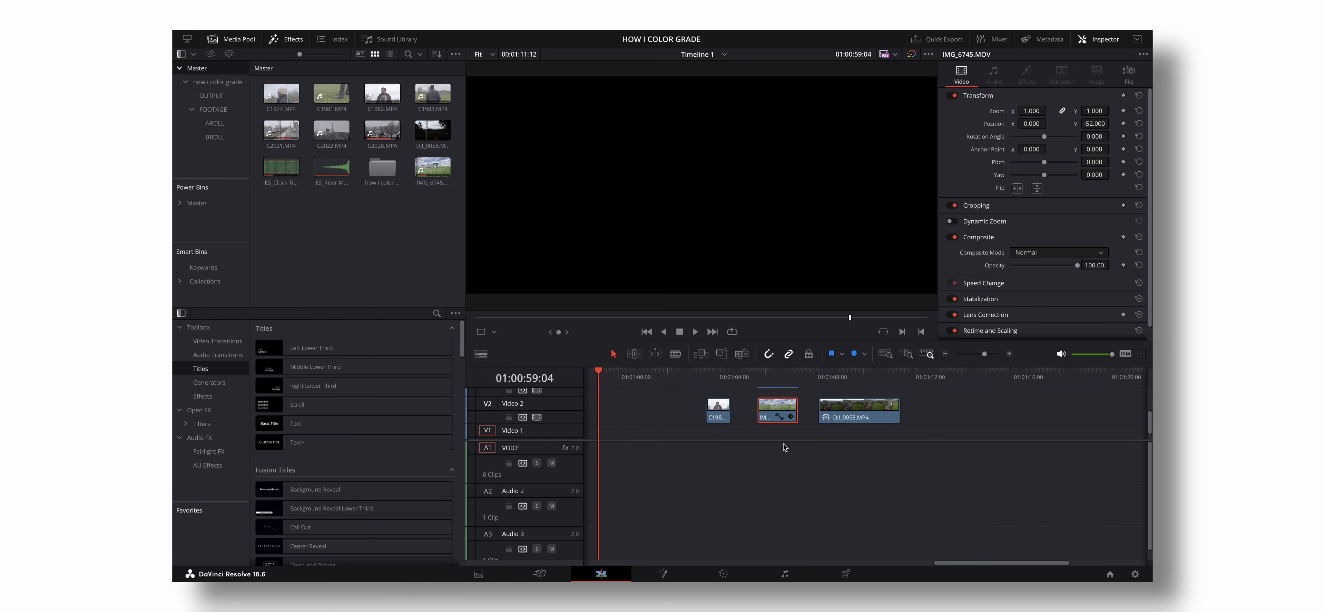
# - Preview the three ungraded clips on the timeline, from C1982.MP4 to the DJI drone clip
pyautogui.click(720, 416)
pyautogui.click(715, 381)
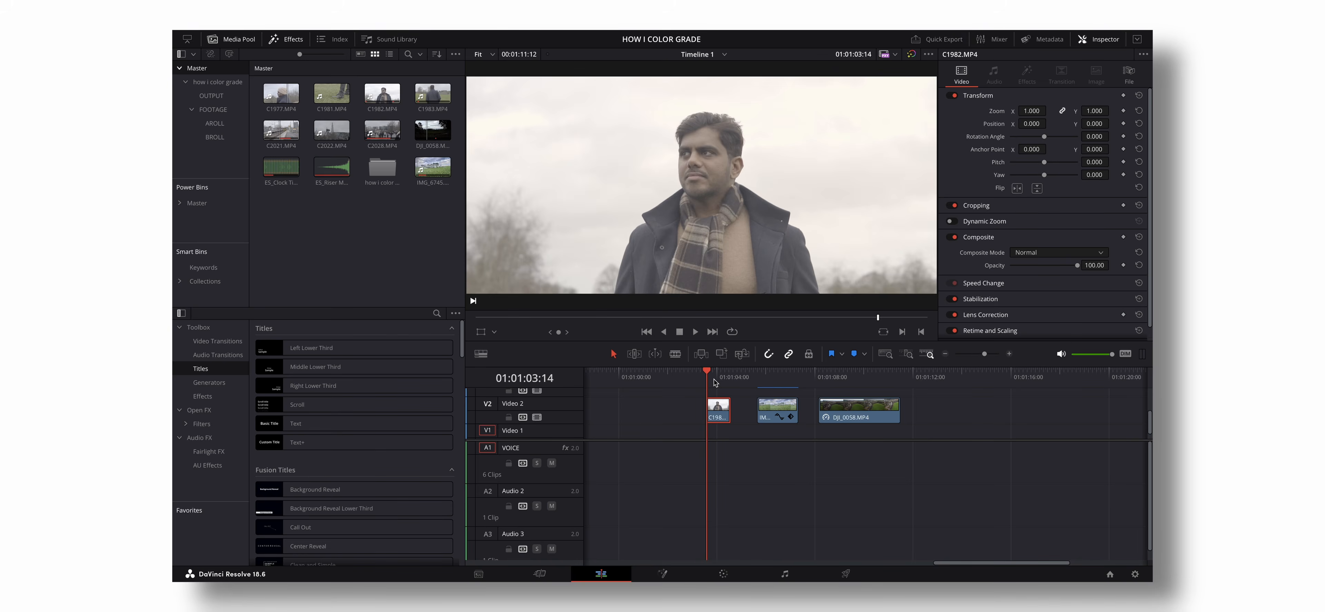
pyautogui.click(773, 376)
pyautogui.click(836, 375)
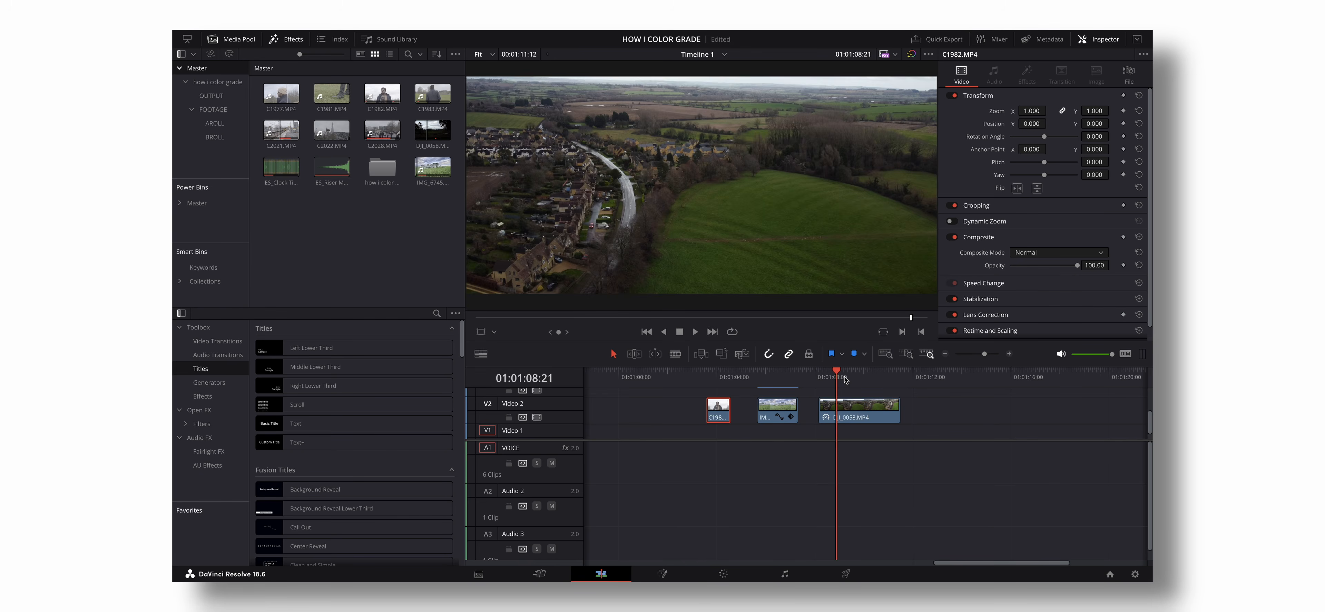
pyautogui.click(695, 375)
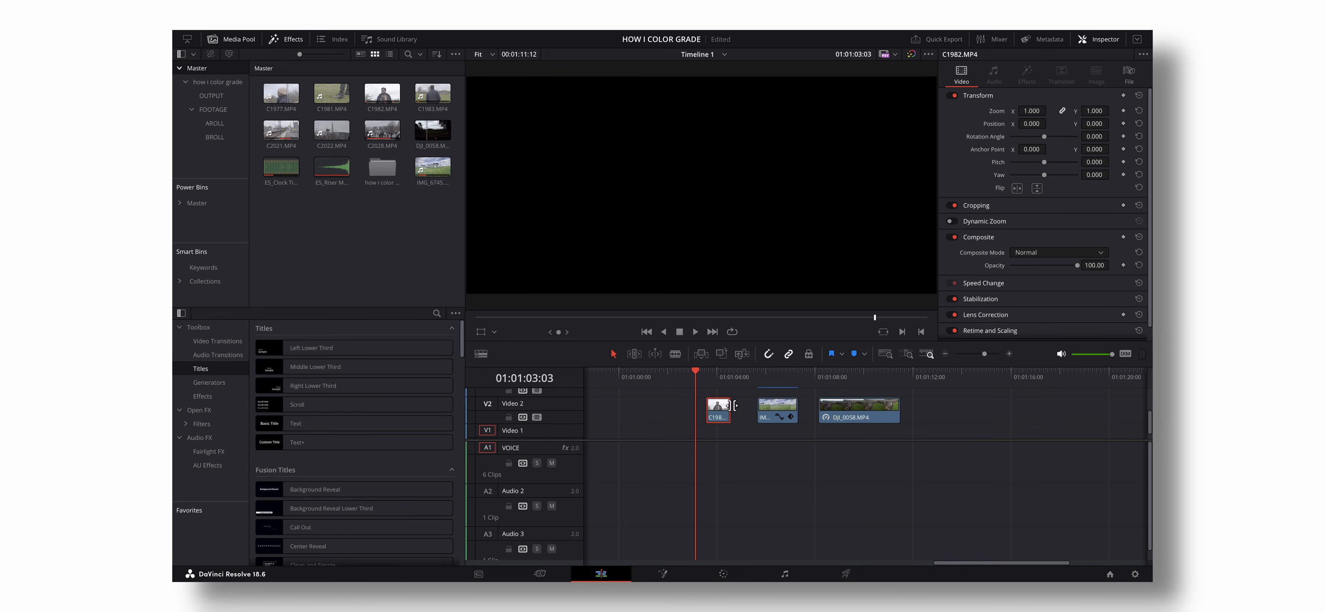
pyautogui.press('Right')
# - In the project's color management settings, enable the use of separate color space and gamma
pyautogui.click(1136, 574)
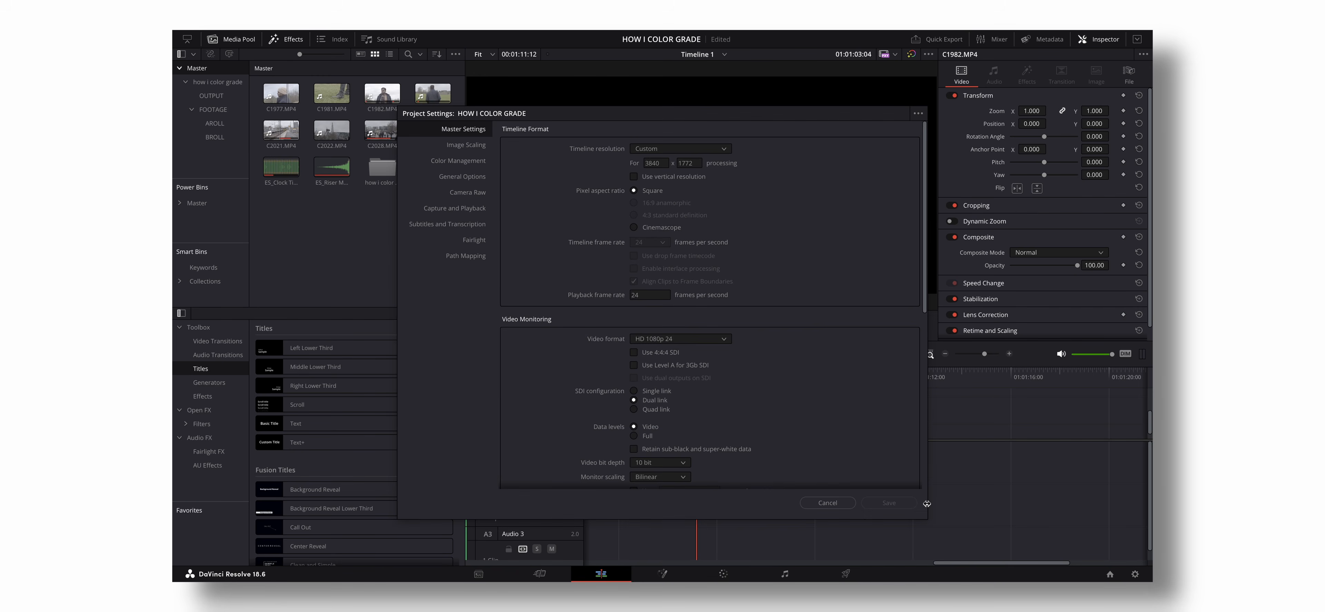
pyautogui.click(463, 161)
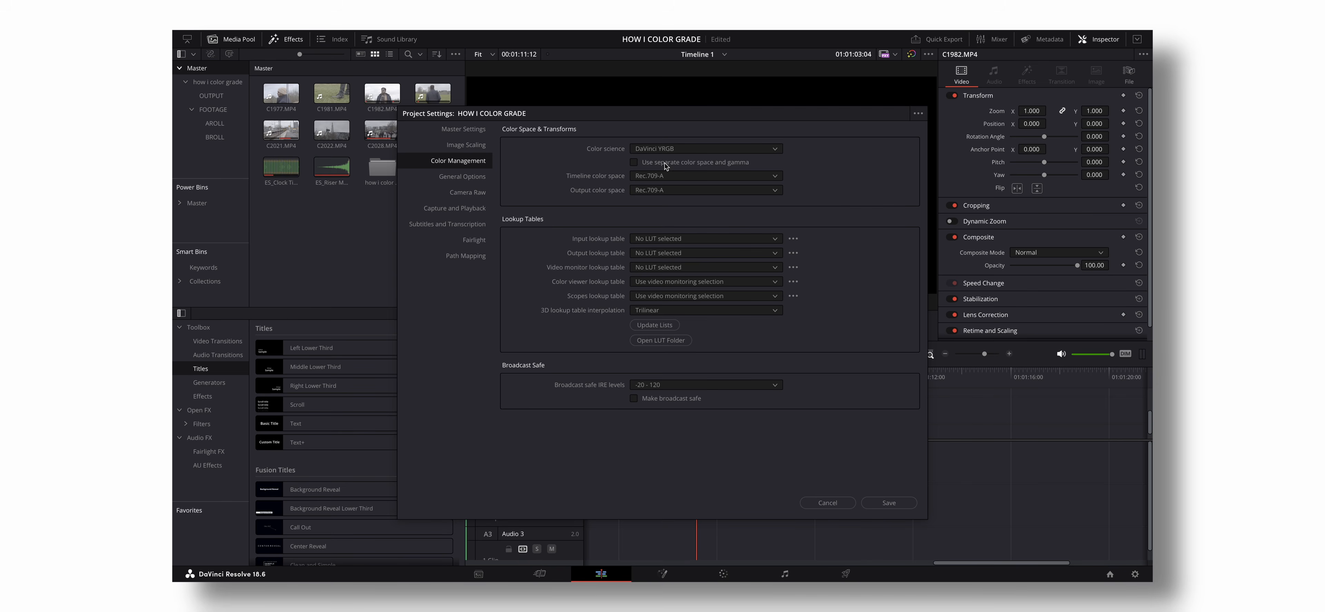
pyautogui.click(634, 162)
pyautogui.click(745, 181)
pyautogui.click(744, 179)
pyautogui.click(634, 162)
pyautogui.click(635, 162)
# - Set the timeline gamma to Gamma 2.4
pyautogui.click(771, 179)
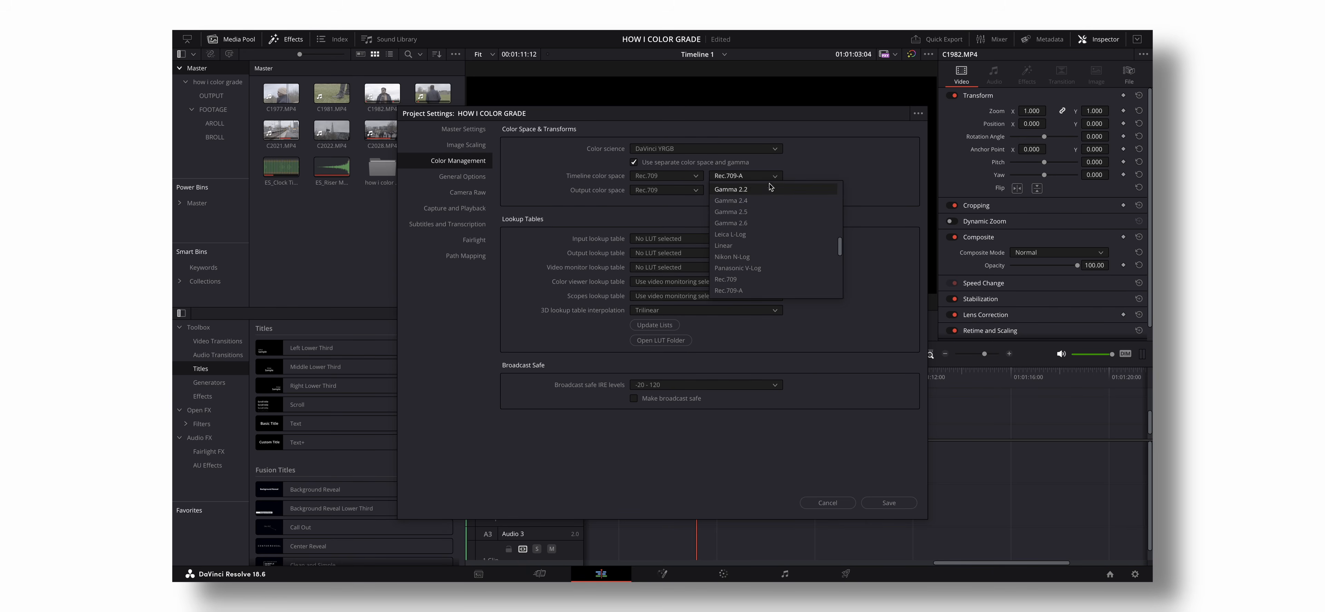
pyautogui.click(766, 203)
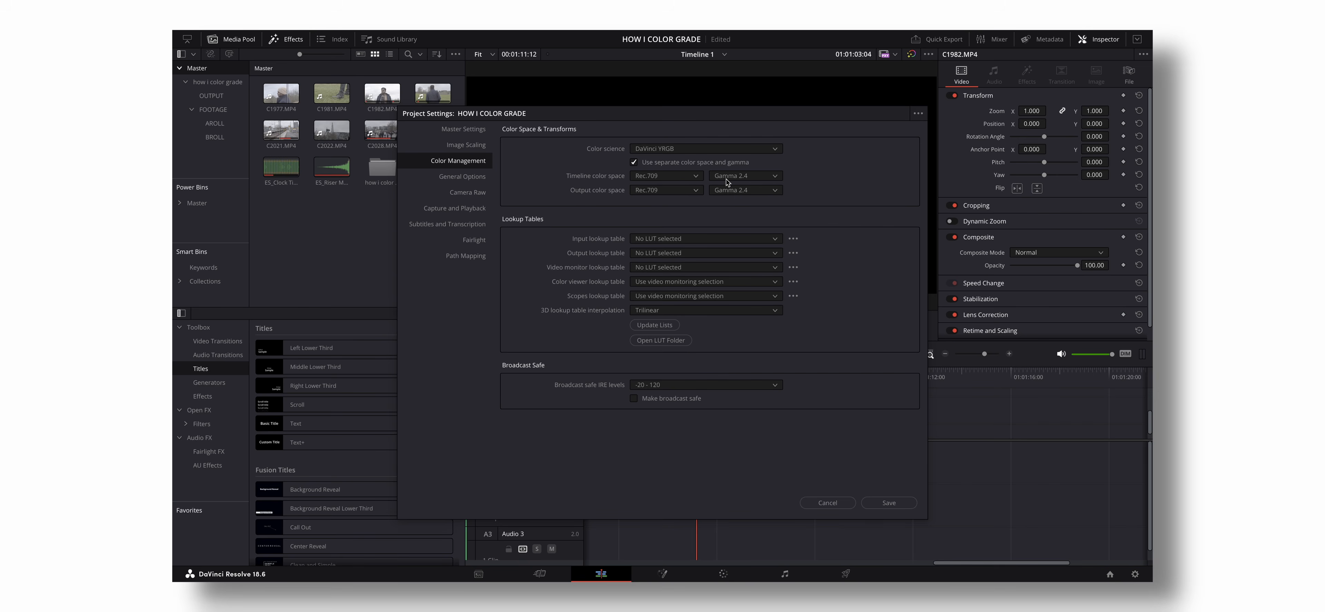
# - Set the timeline and output gamma to Rec.709-A and save the project settings
pyautogui.click(749, 180)
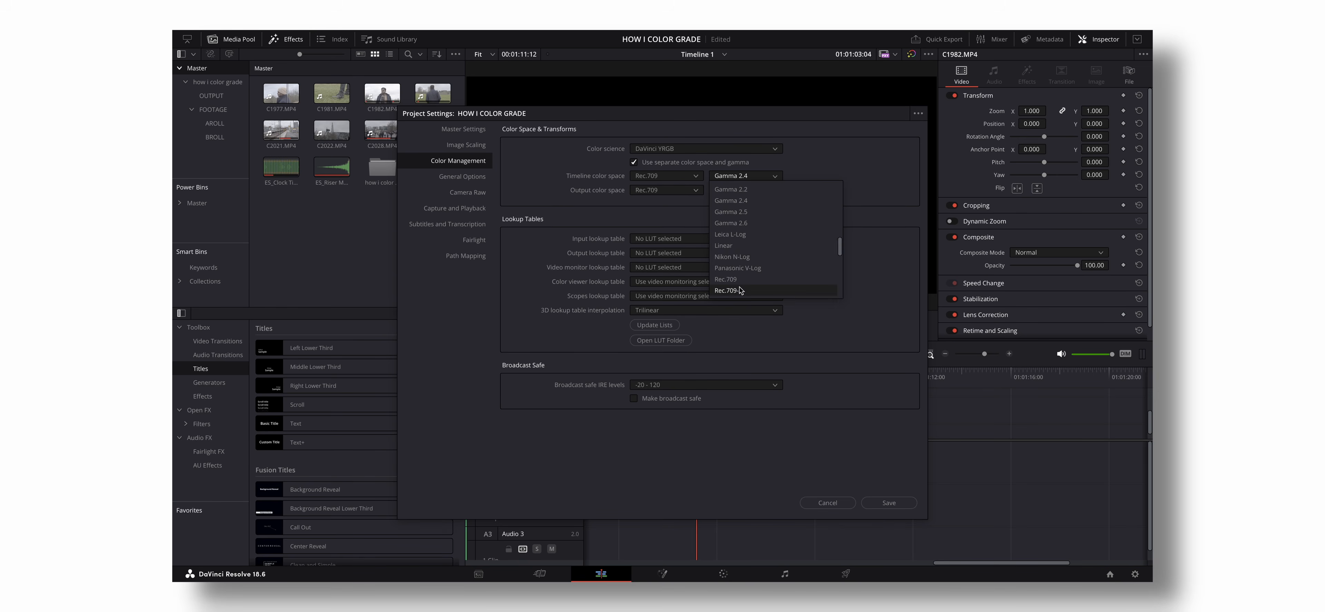
pyautogui.click(730, 290)
pyautogui.click(758, 190)
pyautogui.click(730, 304)
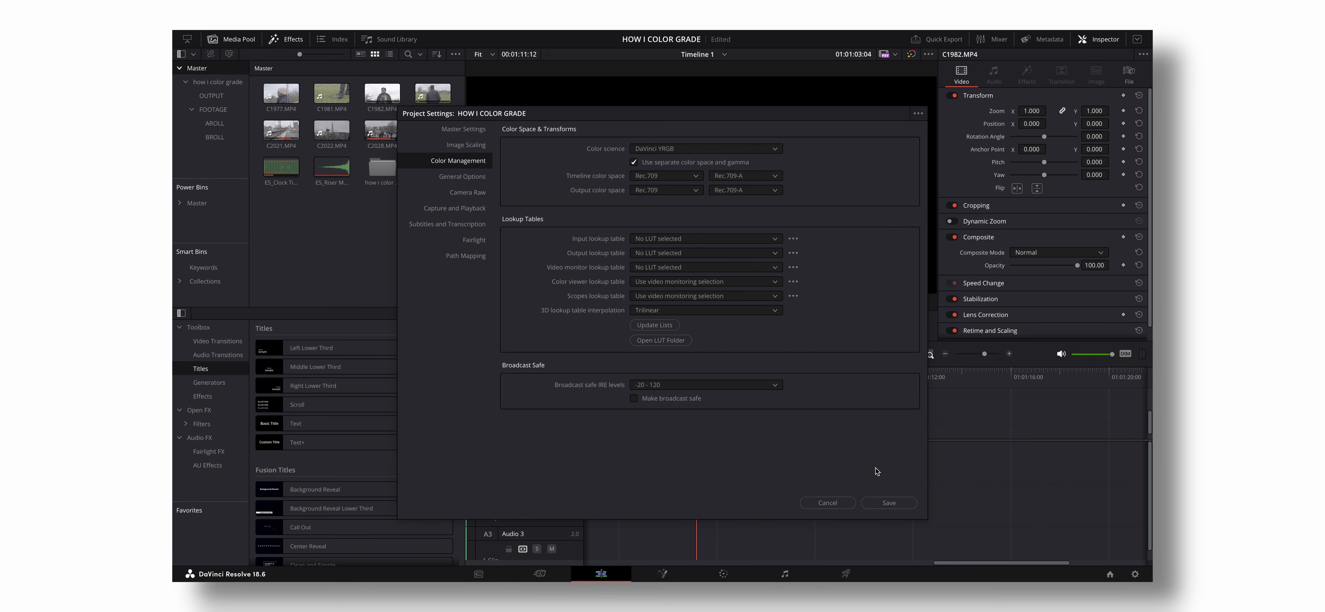
pyautogui.click(890, 503)
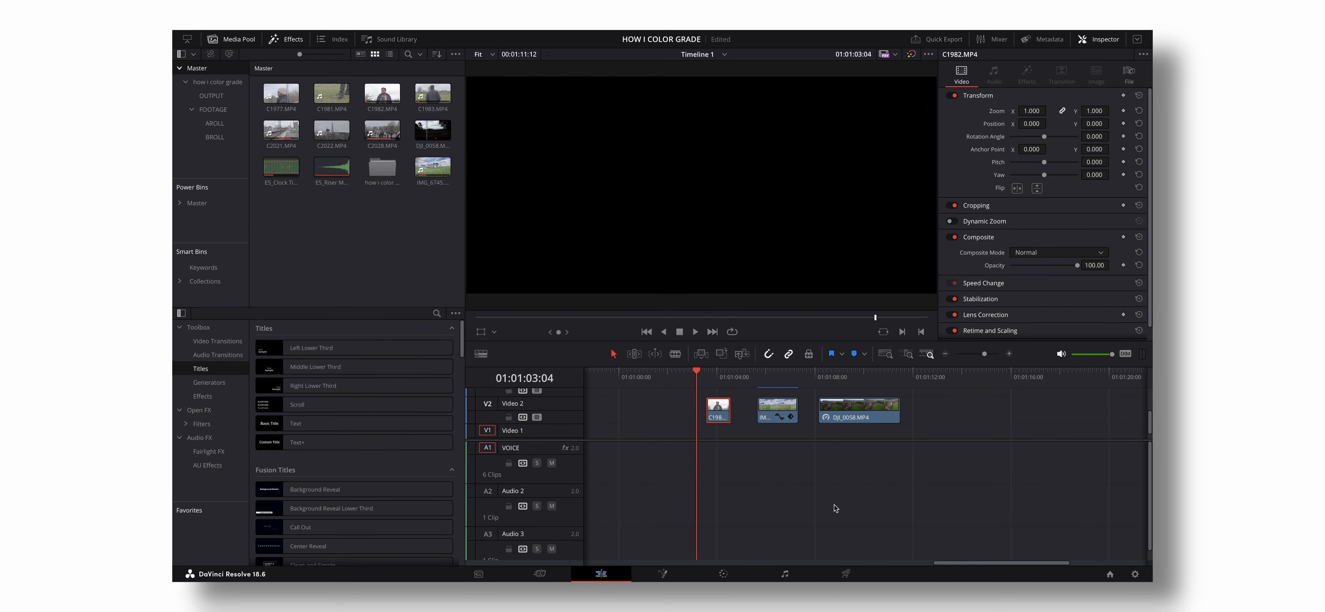
# - Compare the portrait, Stonehenge and drone clips by moving the playhead between them on the timeline
pyautogui.click(722, 377)
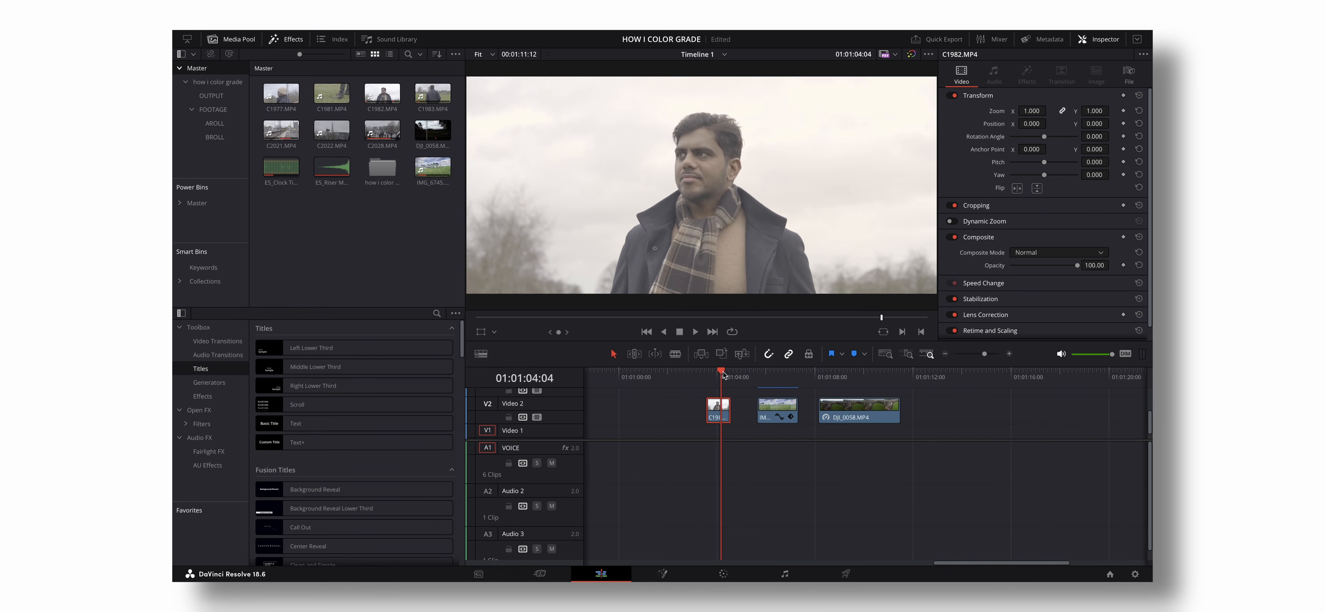
pyautogui.moveTo(723, 374); pyautogui.dragTo(719, 377)
pyautogui.scroll(-2, 758, 298)
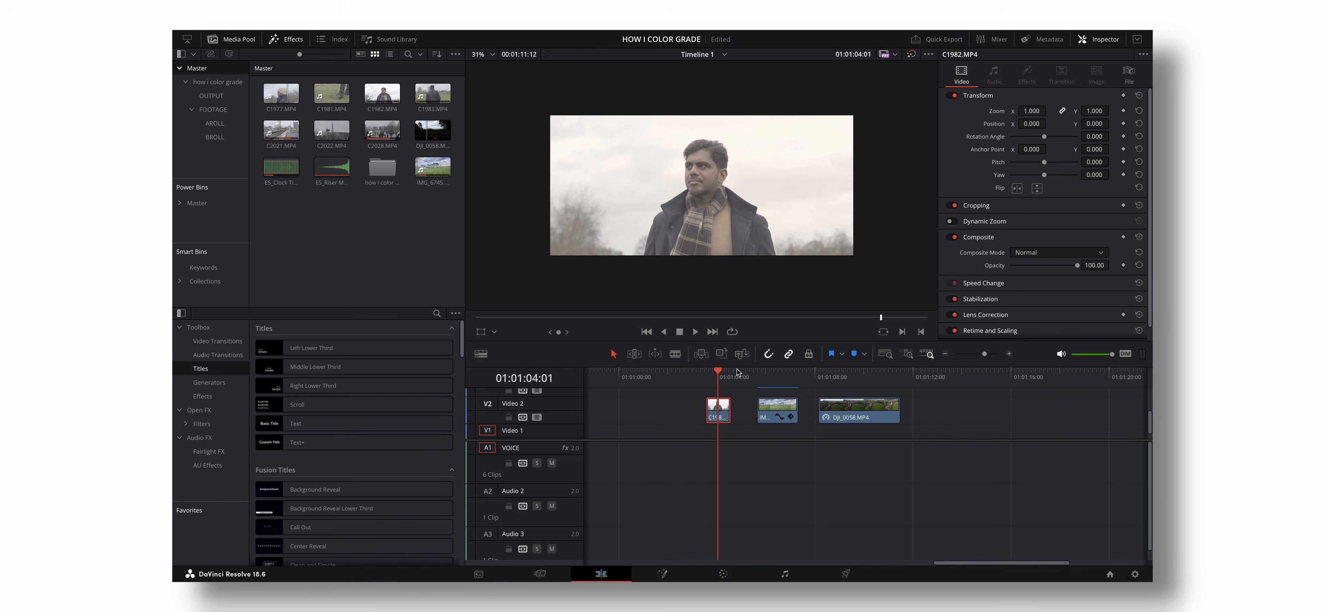
pyautogui.moveTo(760, 377); pyautogui.dragTo(713, 387)
pyautogui.click(722, 379)
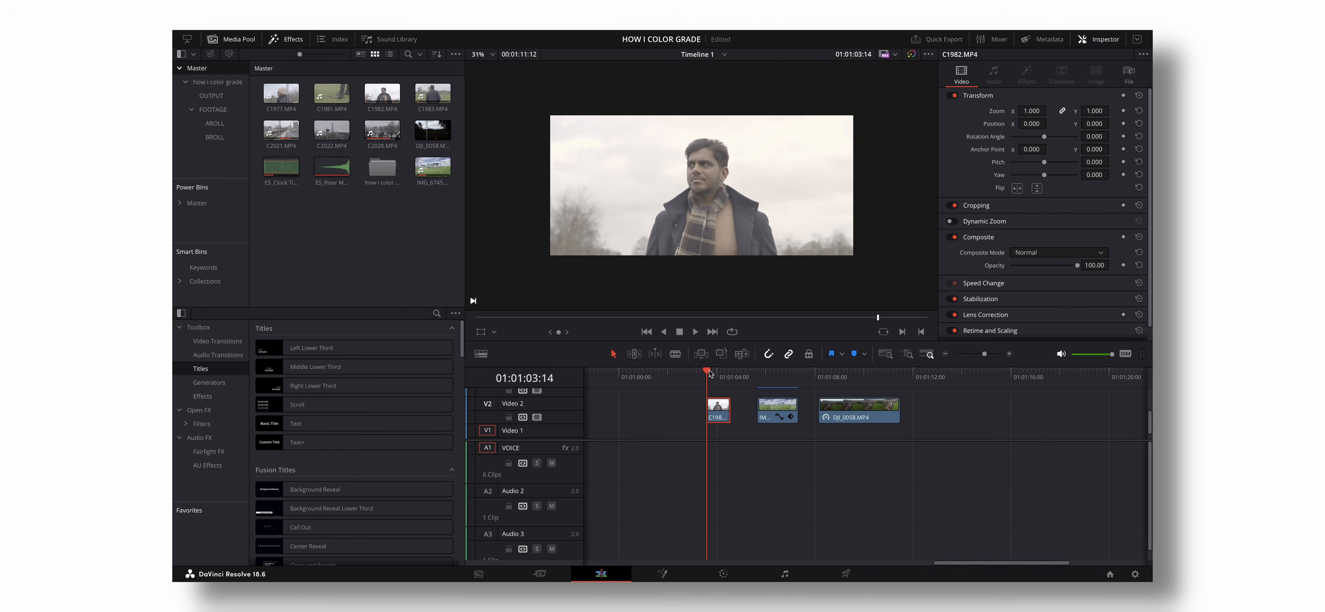
pyautogui.click(776, 376)
pyautogui.click(864, 380)
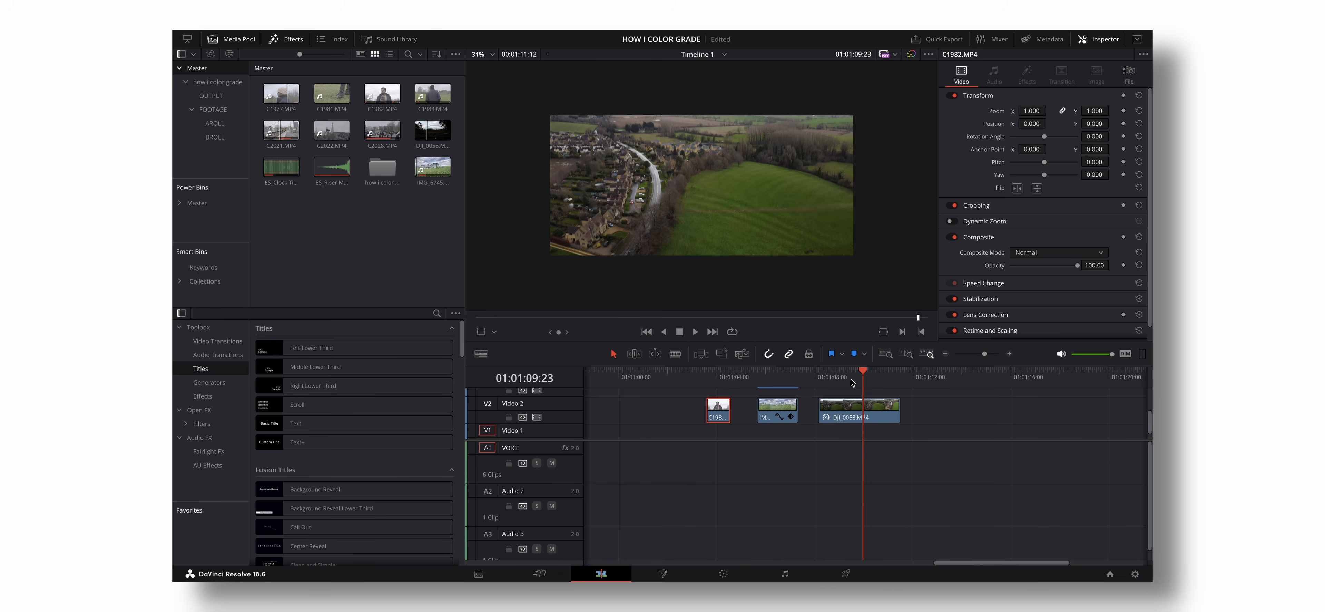
pyautogui.click(775, 376)
pyautogui.click(854, 376)
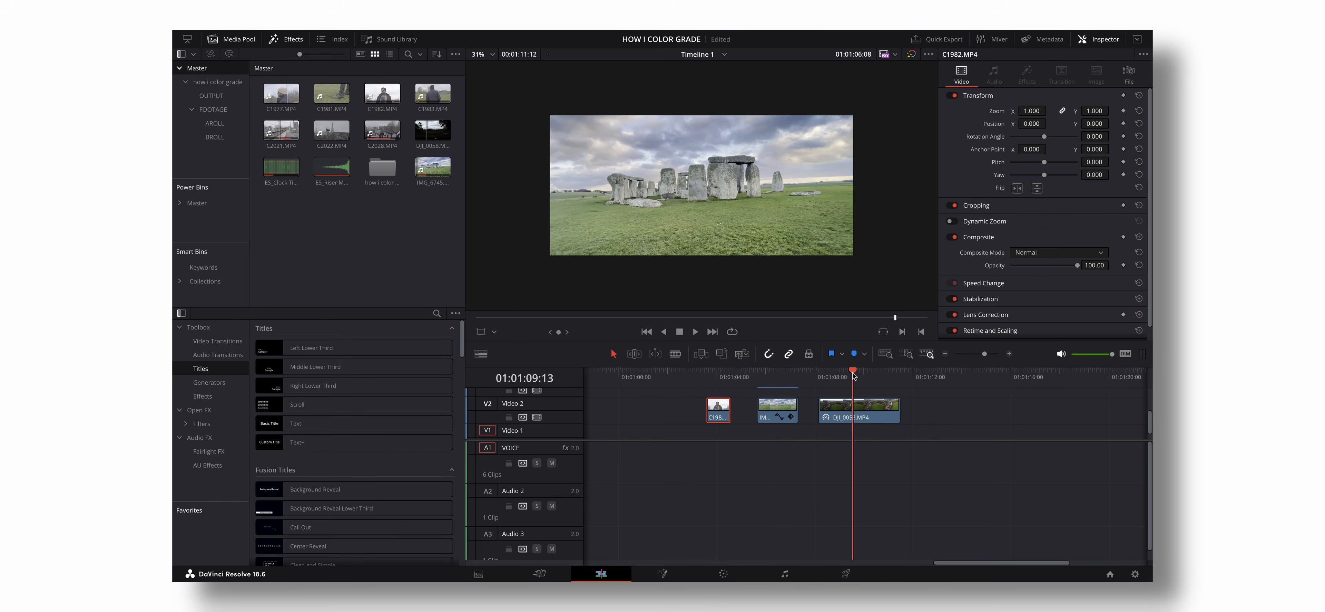
pyautogui.click(785, 376)
pyautogui.click(718, 374)
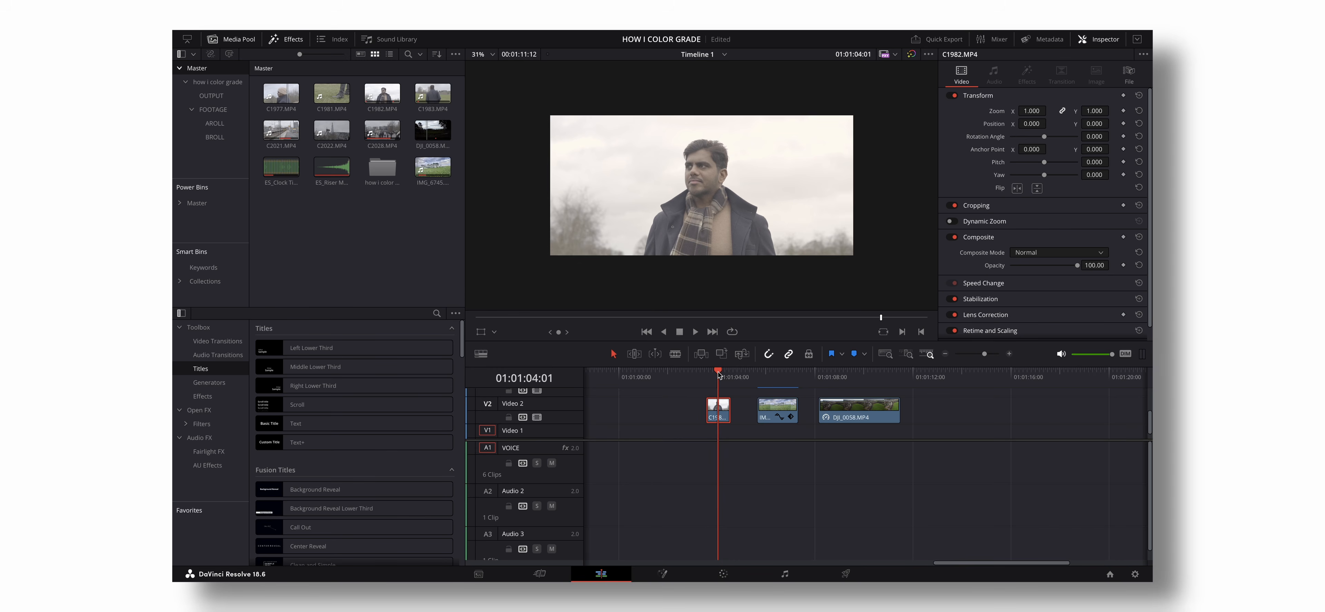
pyautogui.moveTo(718, 372); pyautogui.dragTo(720, 379)
pyautogui.click(798, 376)
pyautogui.click(768, 377)
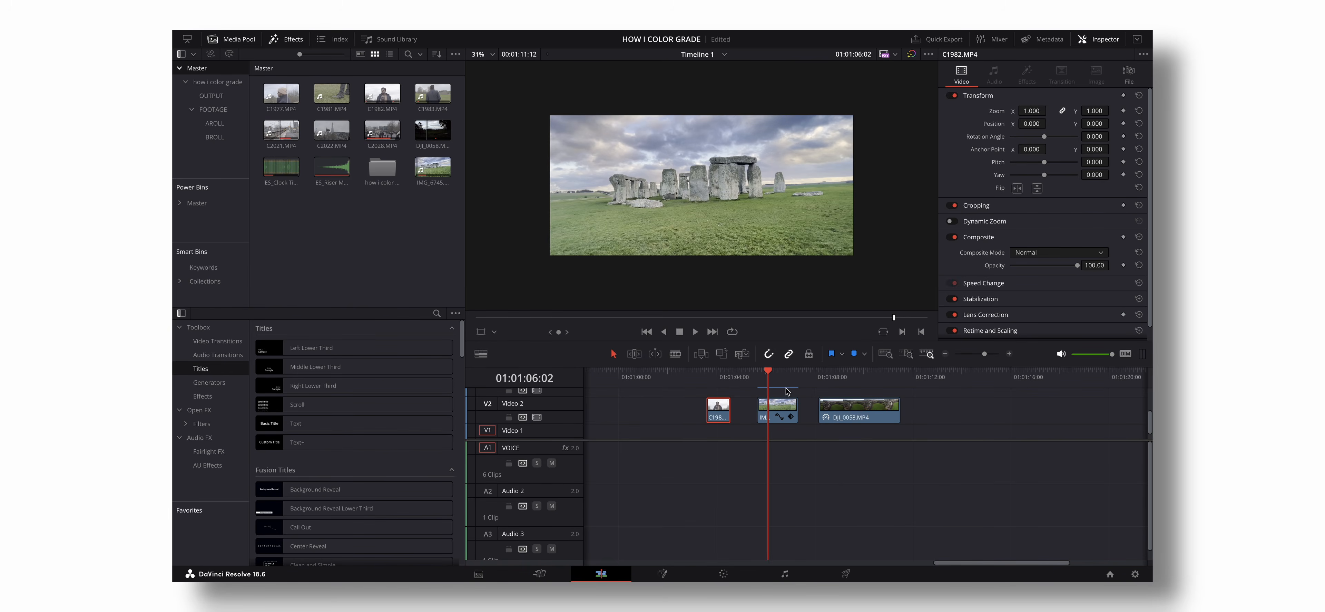
pyautogui.click(851, 375)
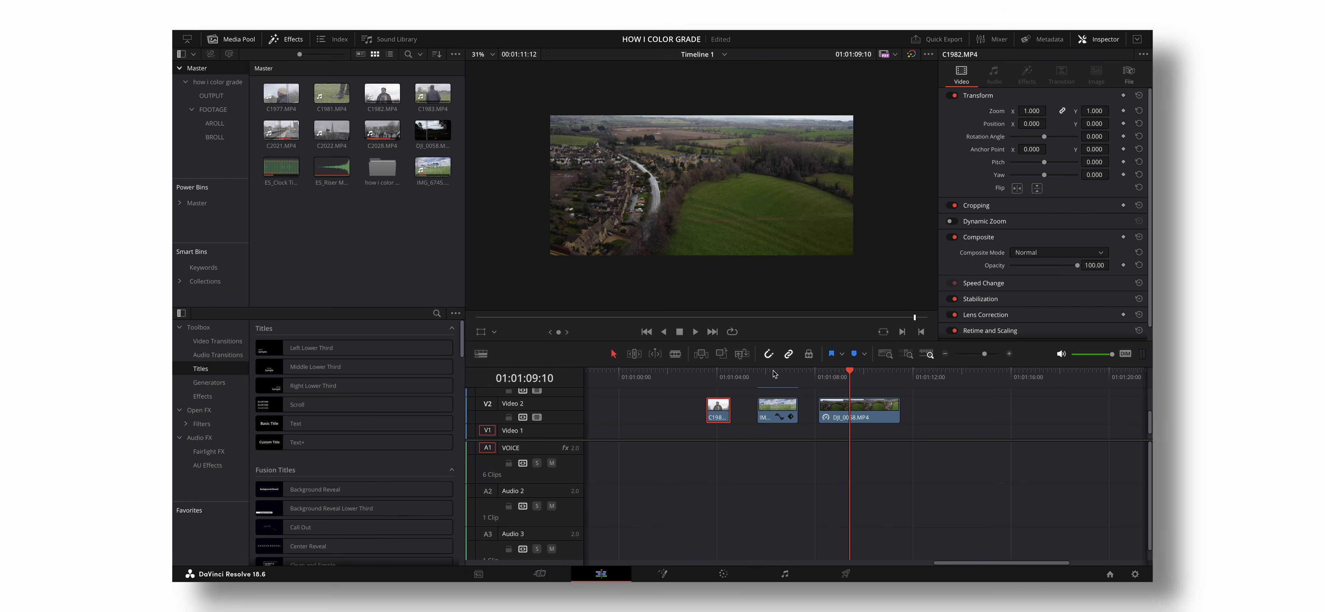
# - Park the playhead at the start of the C1982.MP4 portrait clip and open it for color grading
pyautogui.click(717, 377)
pyautogui.press('Up')
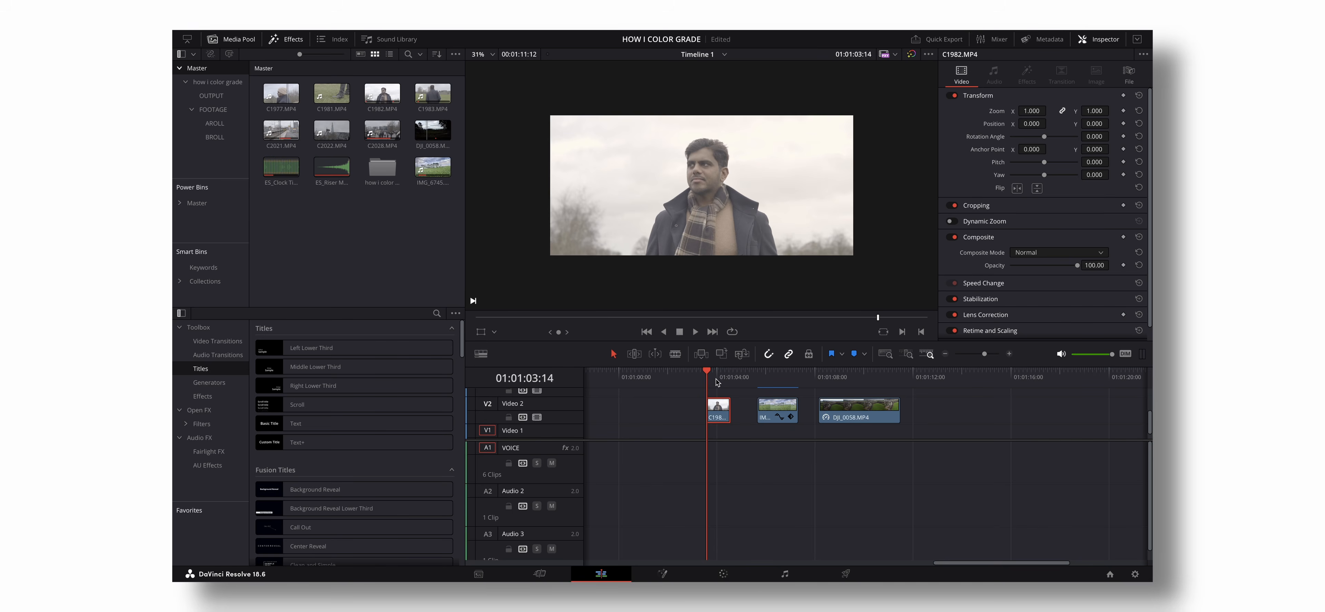
pyautogui.click(725, 574)
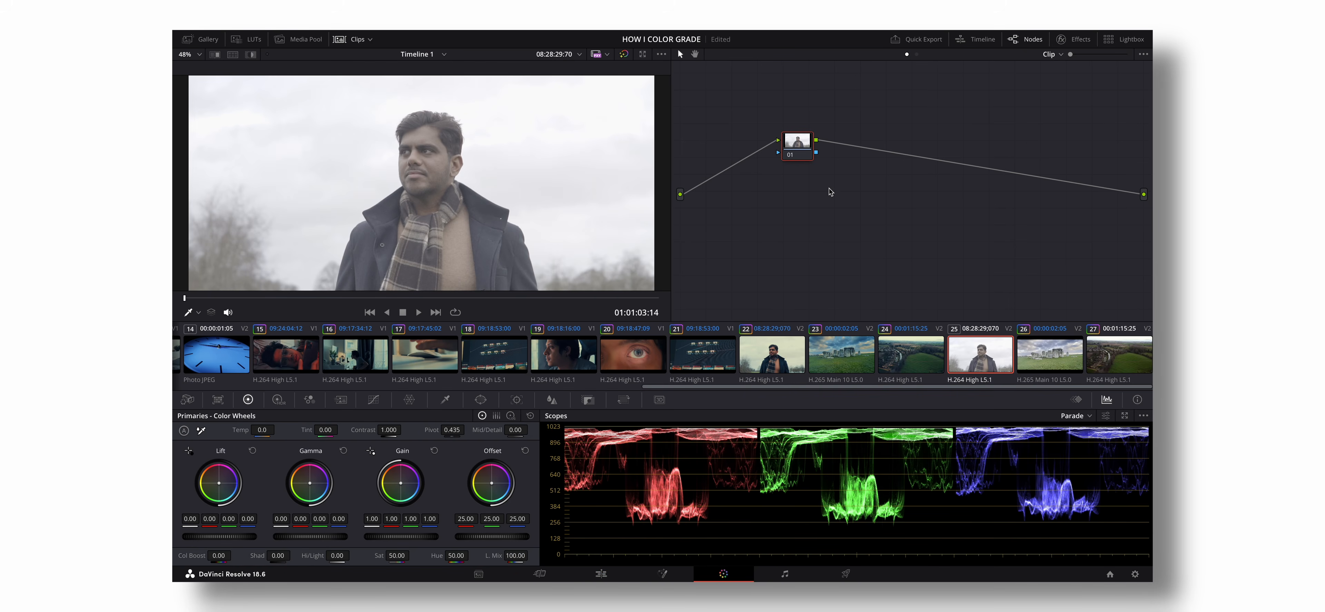
pyautogui.scroll(-3, 457, 181)
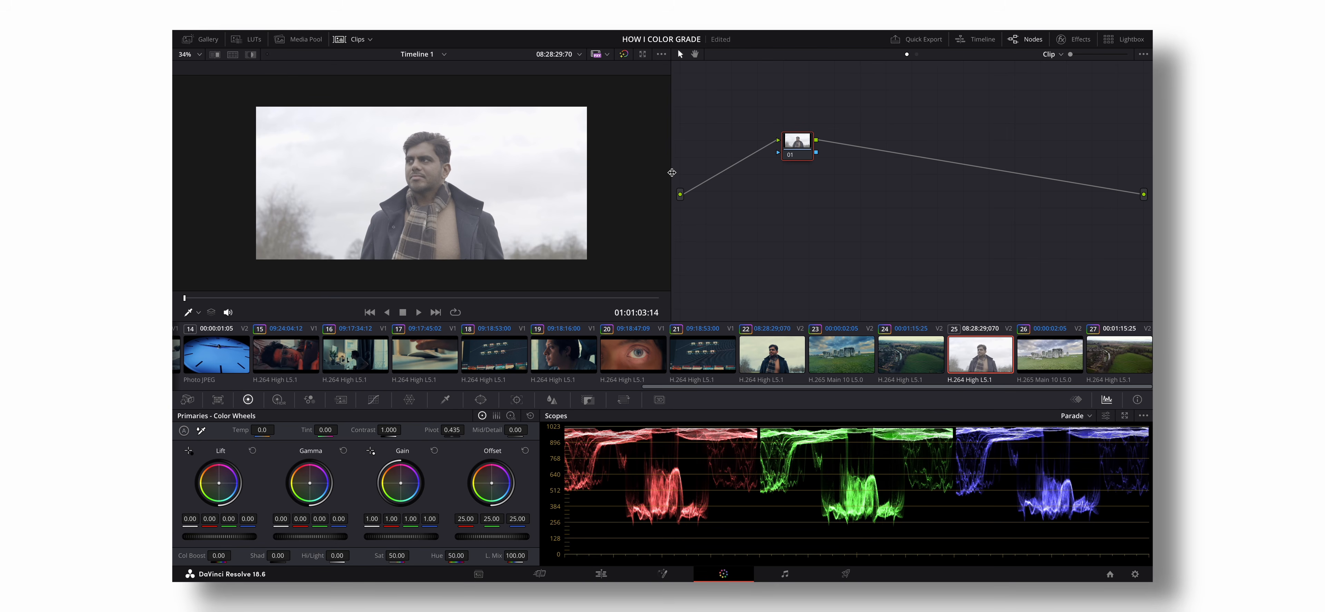
# - Add four serial nodes after node 01 and place node 05 below node 01 to begin a second row
pyautogui.hotkey('alt', 's')
pyautogui.hotkey('alt', 's')
pyautogui.hotkey('alt', 's')
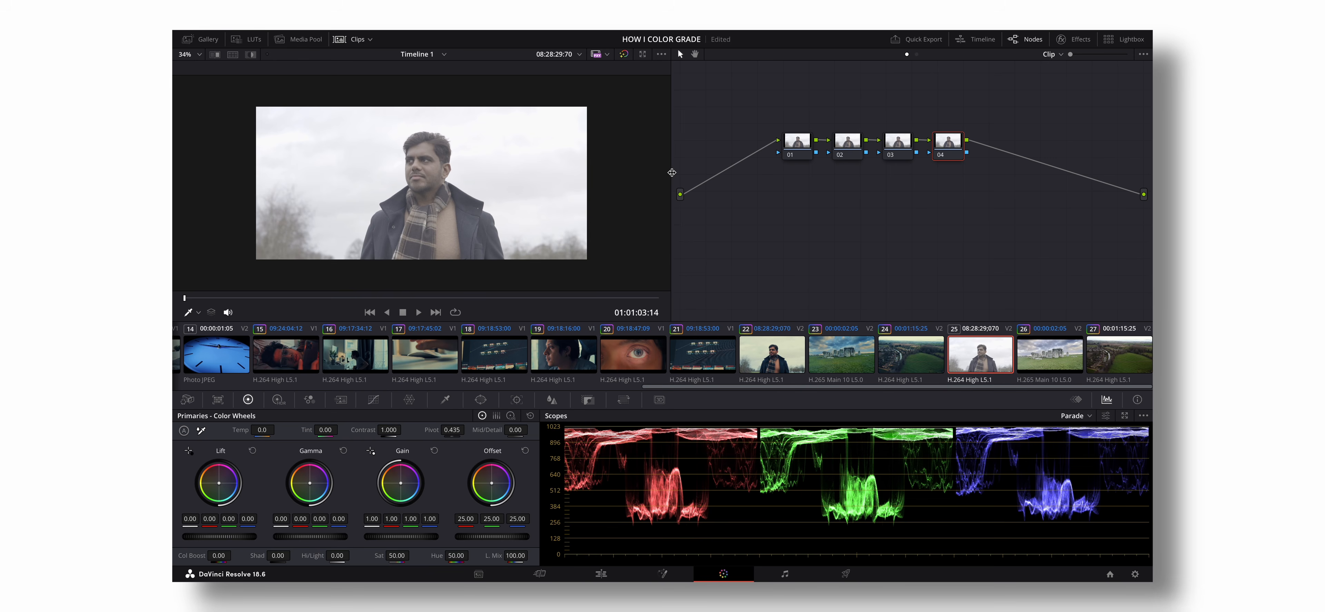
pyautogui.hotkey('alt', 's')
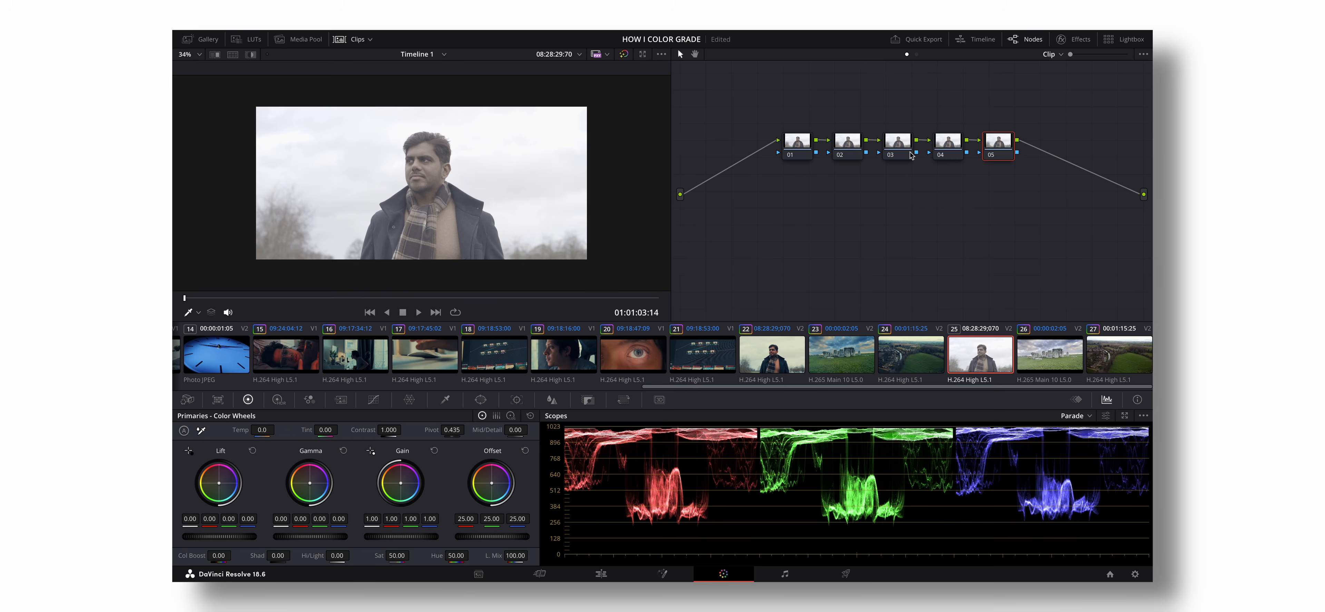
pyautogui.moveTo(996, 150); pyautogui.dragTo(801, 209)
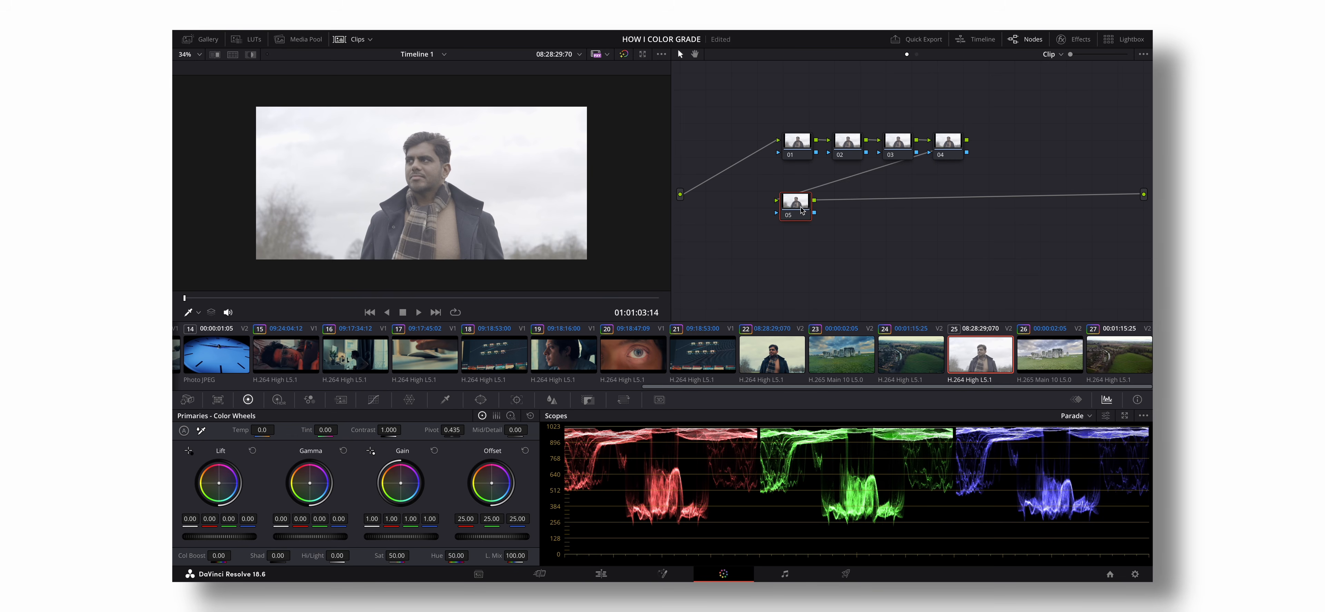
# - Add three more serial nodes after node 05 to complete the second row of four
pyautogui.hotkey('alt', 's')
pyautogui.hotkey('alt', 's')
pyautogui.hotkey('alt', 's')
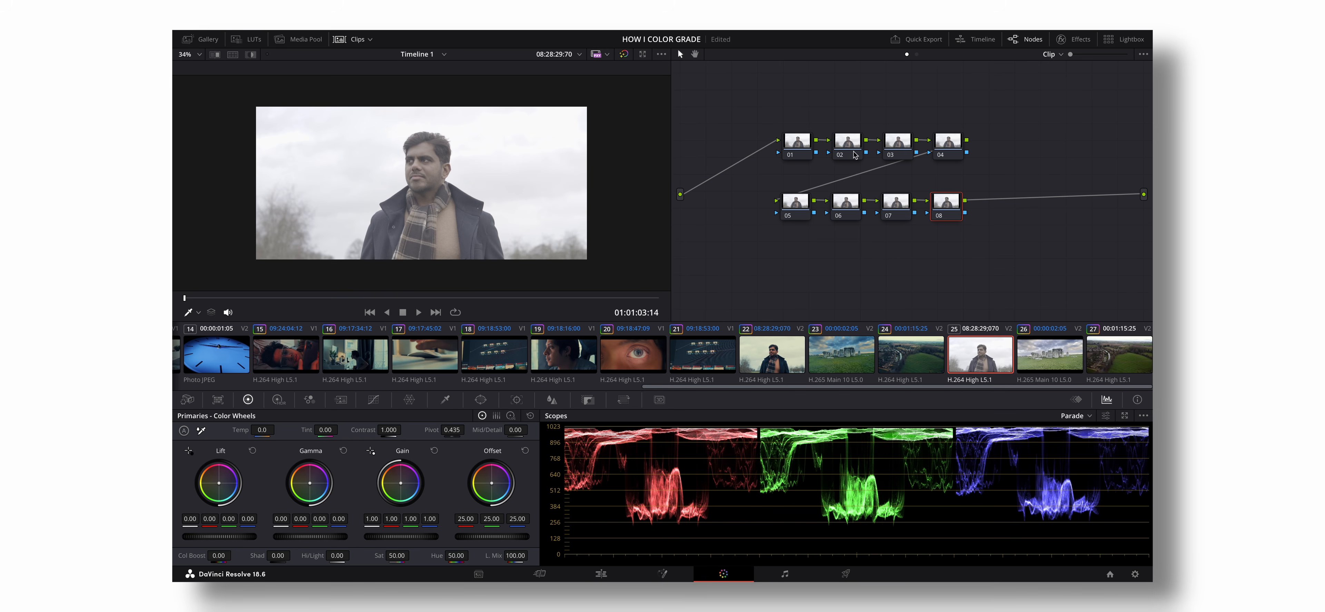
# - Label node 04 as the color space transform node
pyautogui.click(944, 153)
pyautogui.rightClick(954, 151)
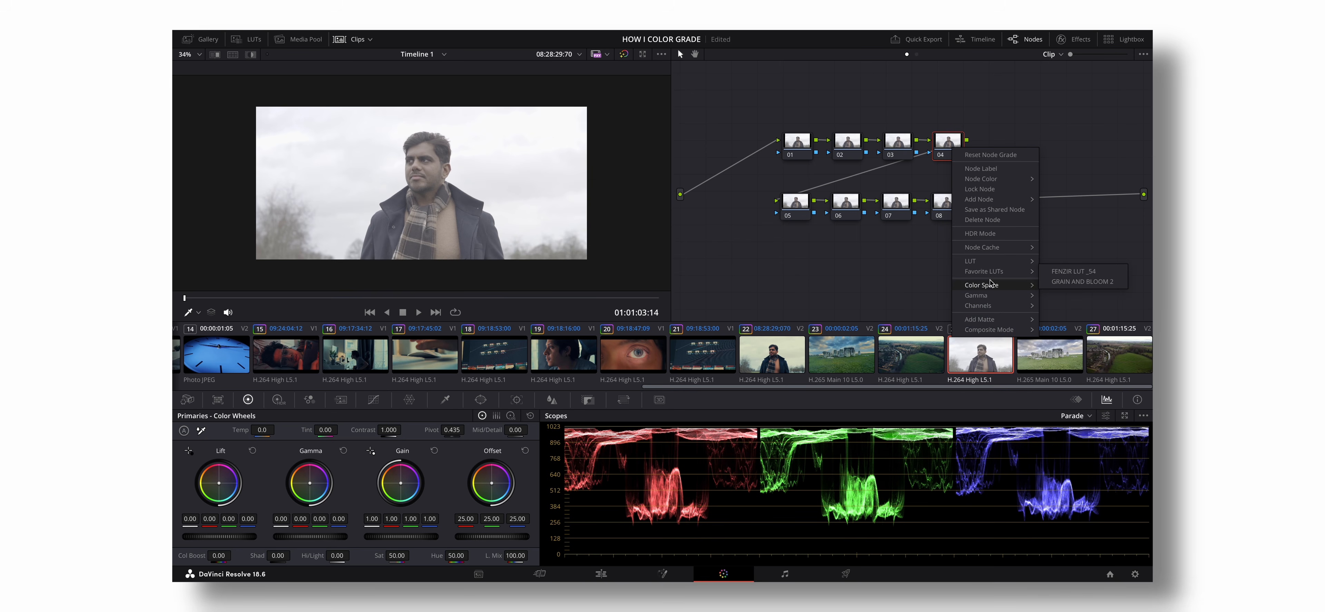
pyautogui.click(996, 170)
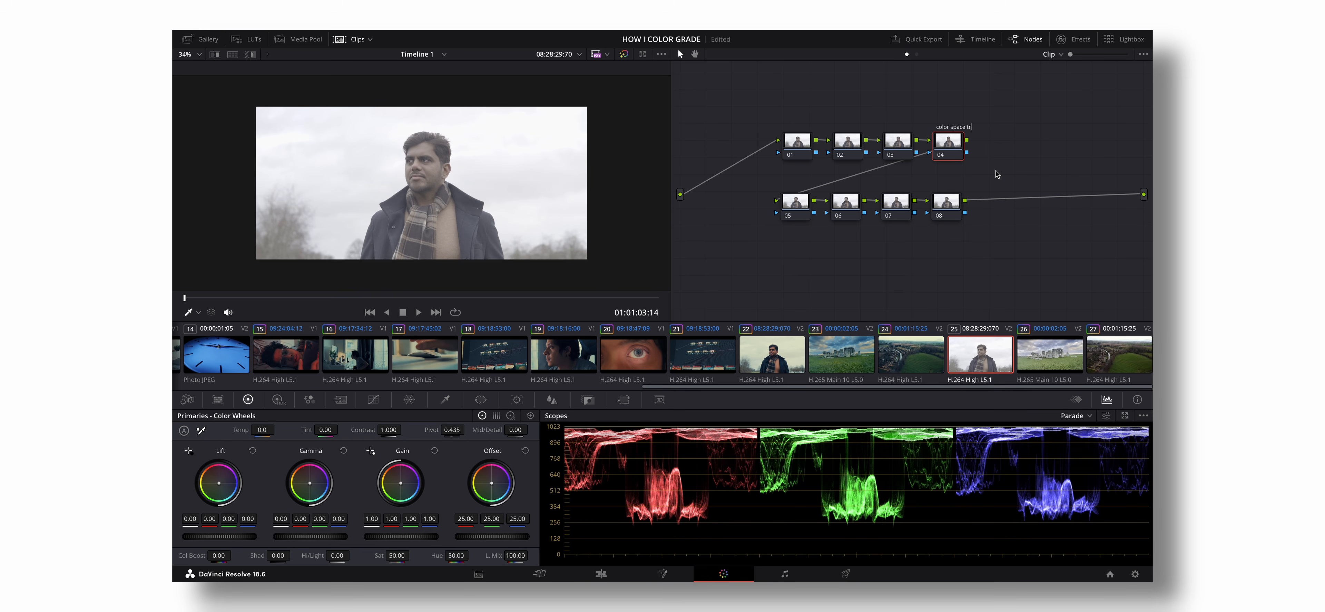
pyautogui.press('Return')
# - Apply the Color Space Transform effect to node 04 and set its input color space to Sony S-Gamut3.Cine
pyautogui.click(1062, 39)
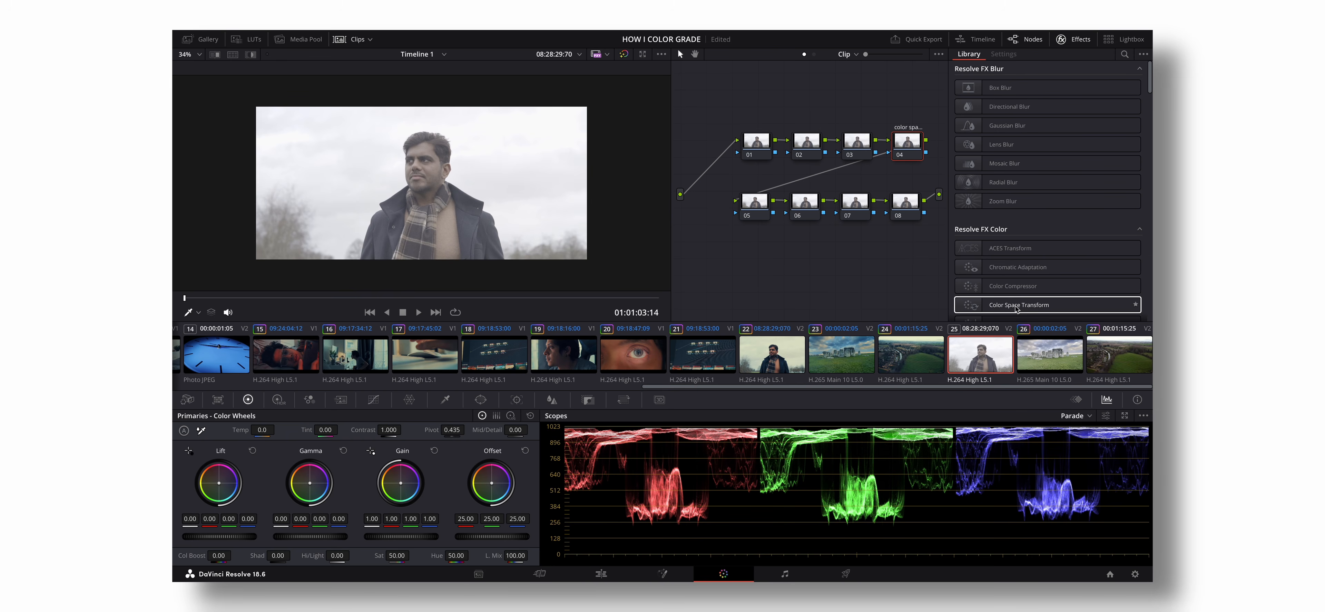
pyautogui.moveTo(1016, 307); pyautogui.dragTo(912, 149)
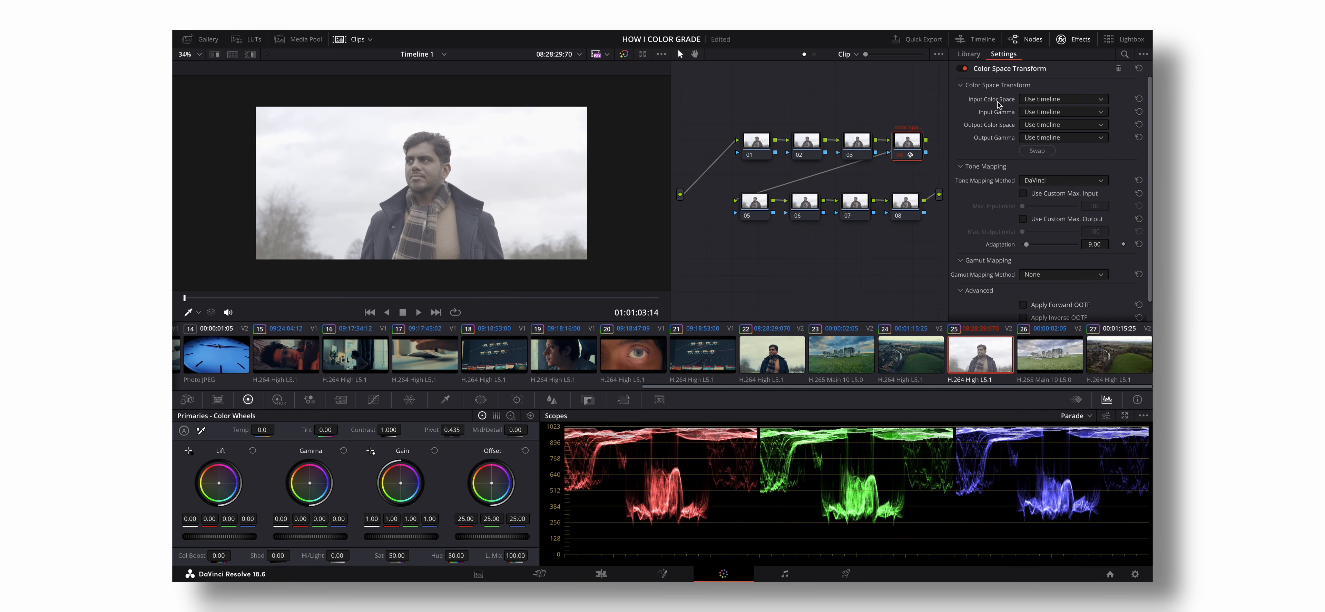
pyautogui.click(1085, 99)
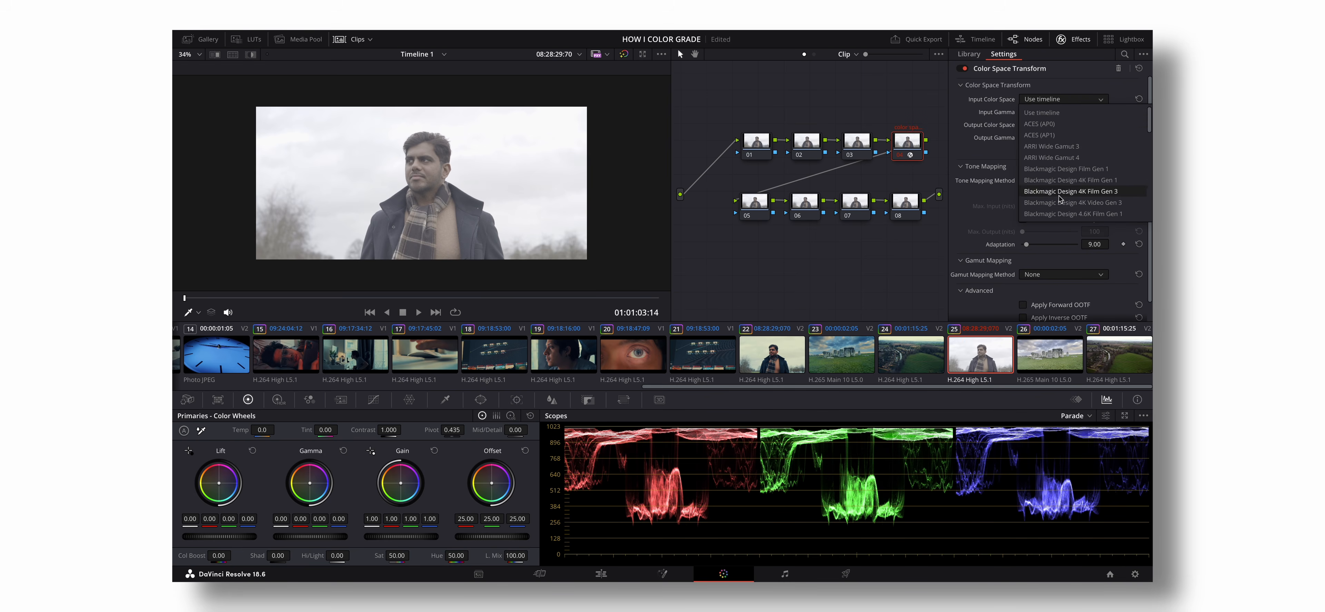
pyautogui.scroll(-10, 1060, 200)
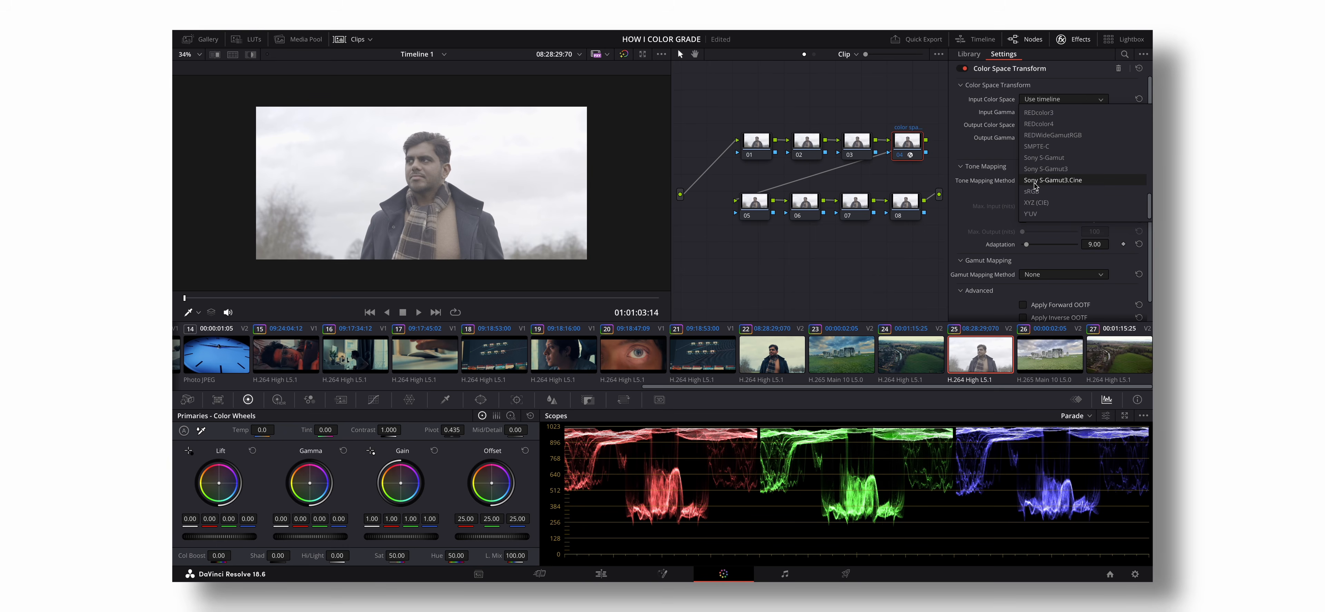
pyautogui.click(1064, 181)
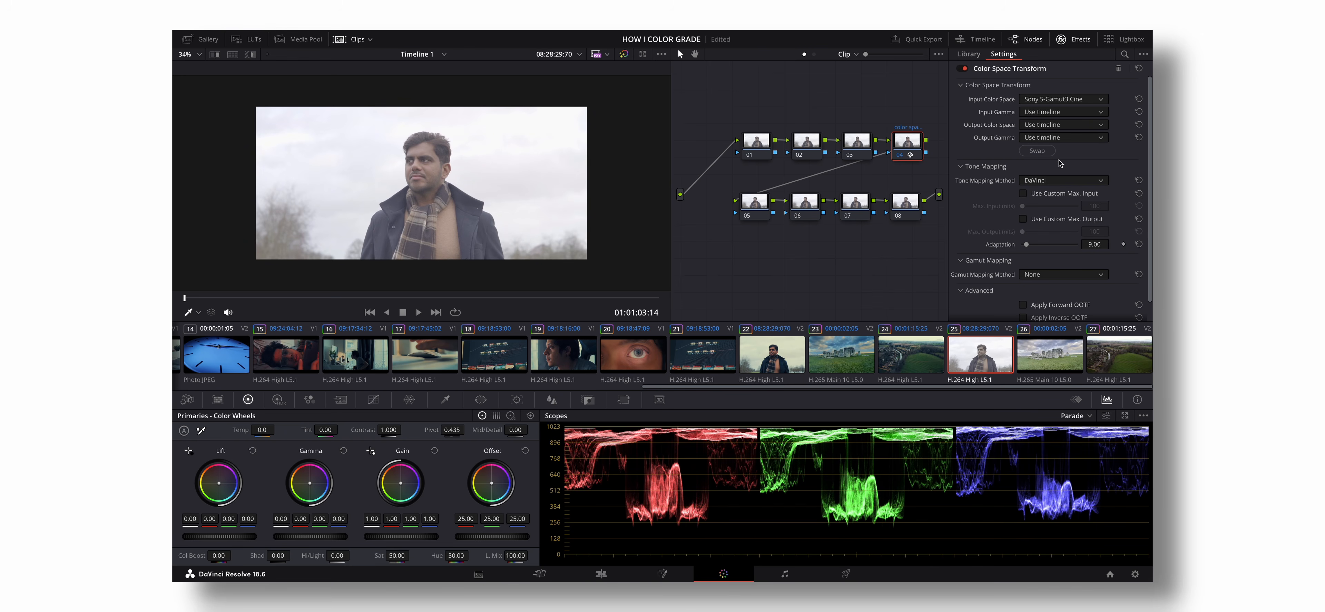
# - Set the Color Space Transform's input gamma to Sony S-Log2
pyautogui.scroll(-8, 1053, 201)
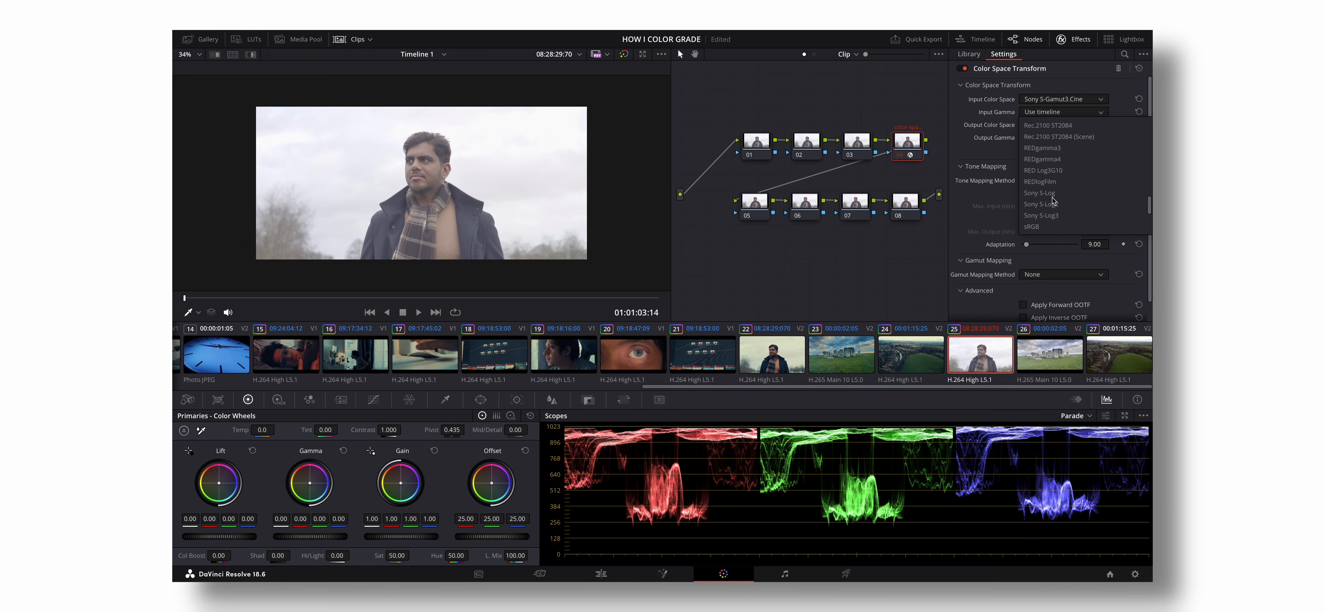
pyautogui.scroll(-3, 1052, 195)
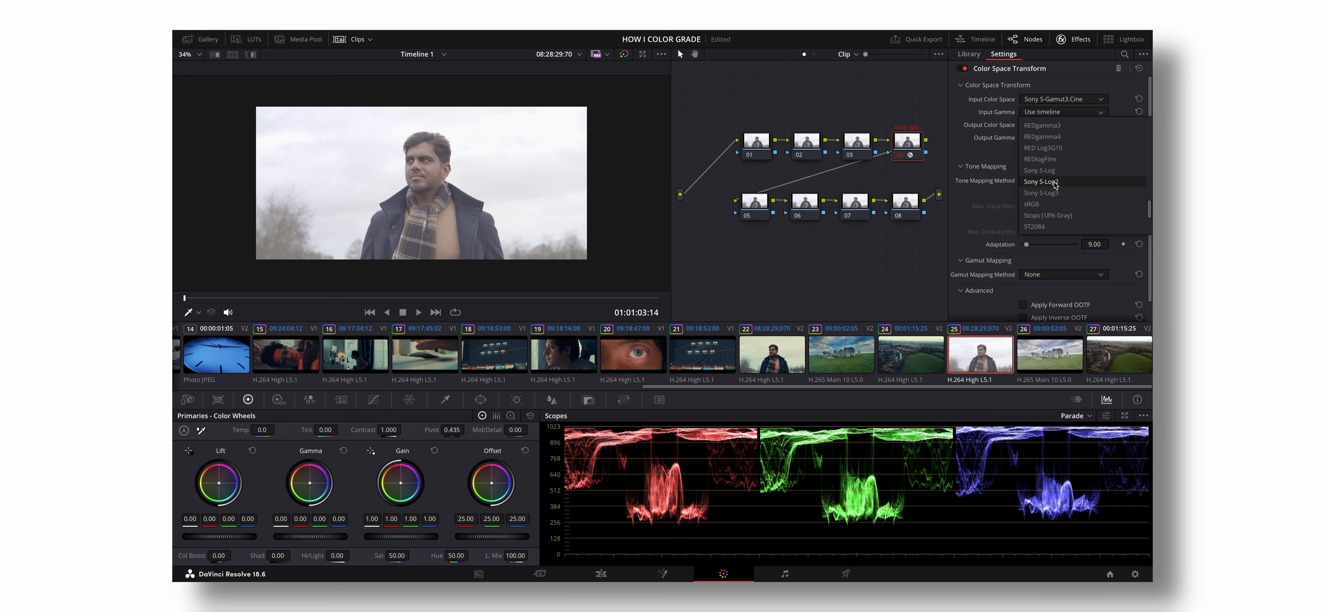
pyautogui.click(1055, 183)
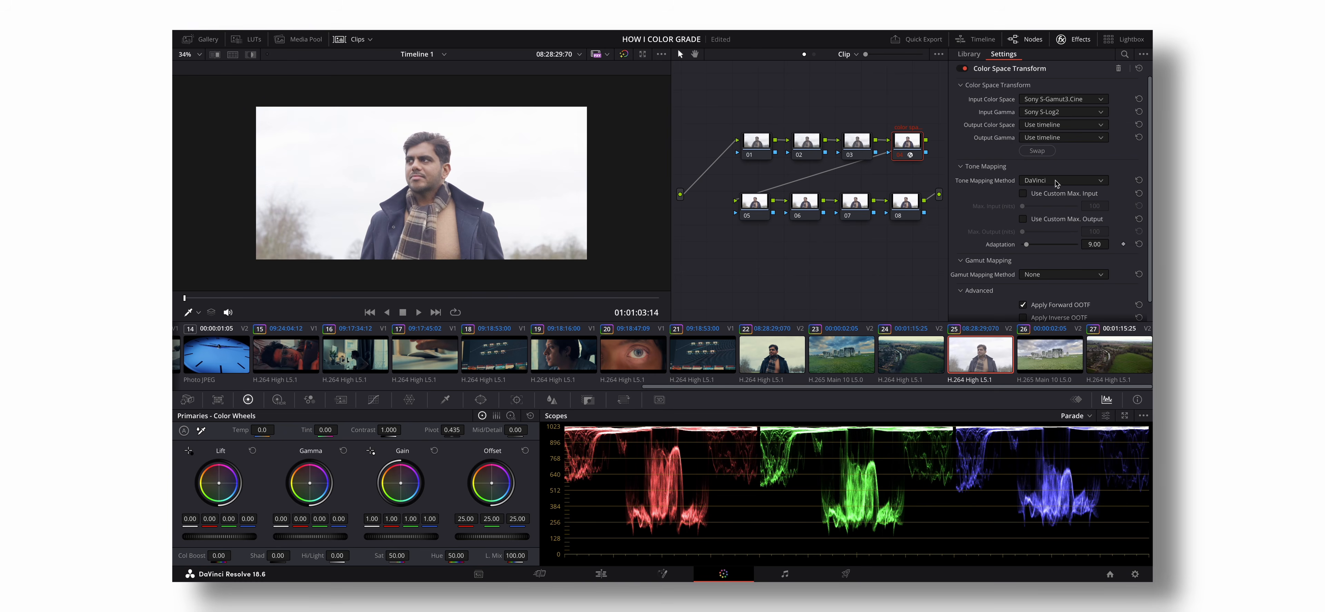
# - Set the Color Space Transform's output color space to Rec.709 and output gamma to Rec.709-A, and compare the image with node 04 off and on
pyautogui.click(1060, 124)
pyautogui.scroll(-10, 1039, 226)
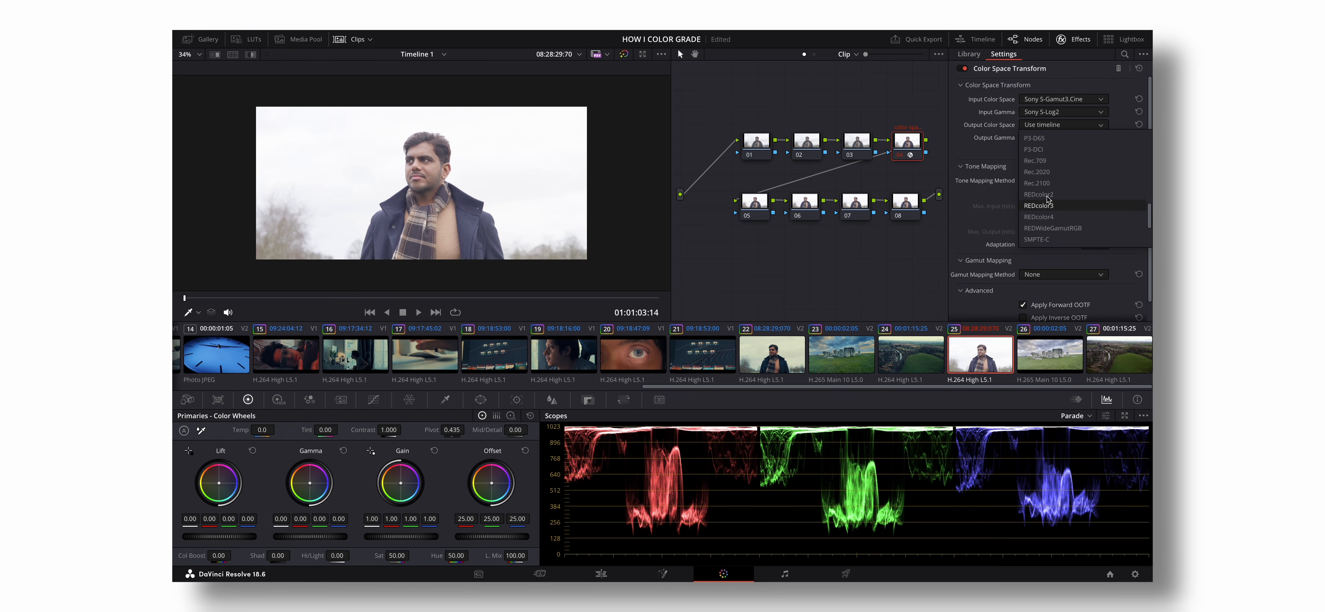
pyautogui.click(1052, 166)
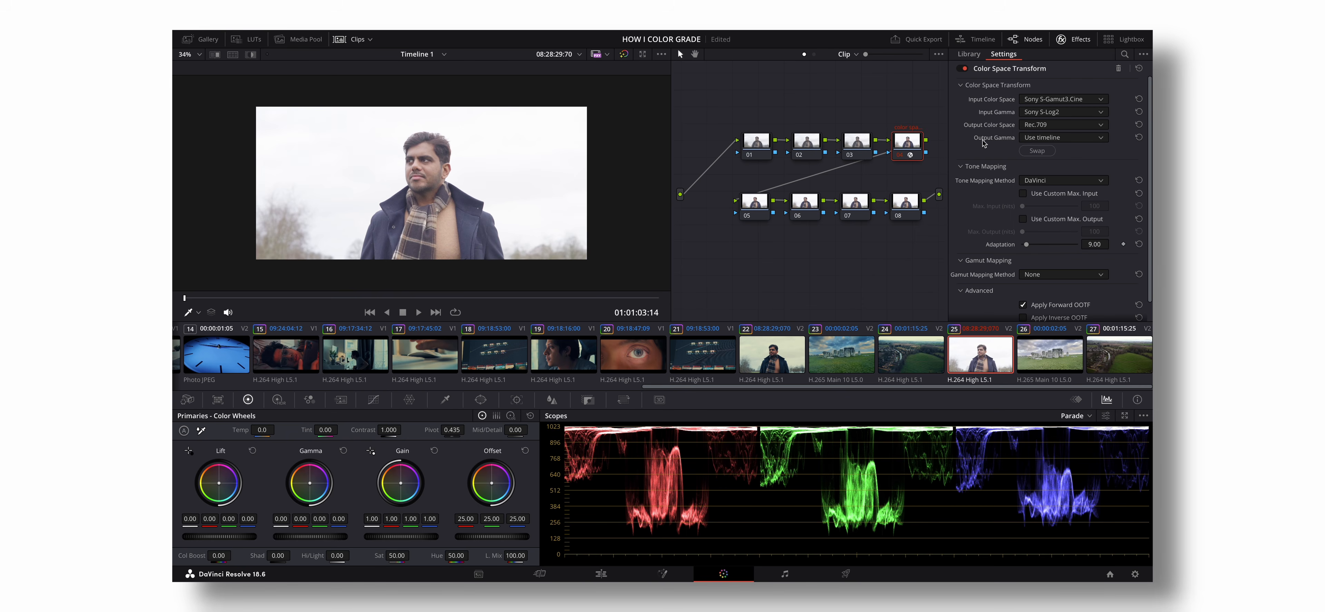
pyautogui.click(1048, 138)
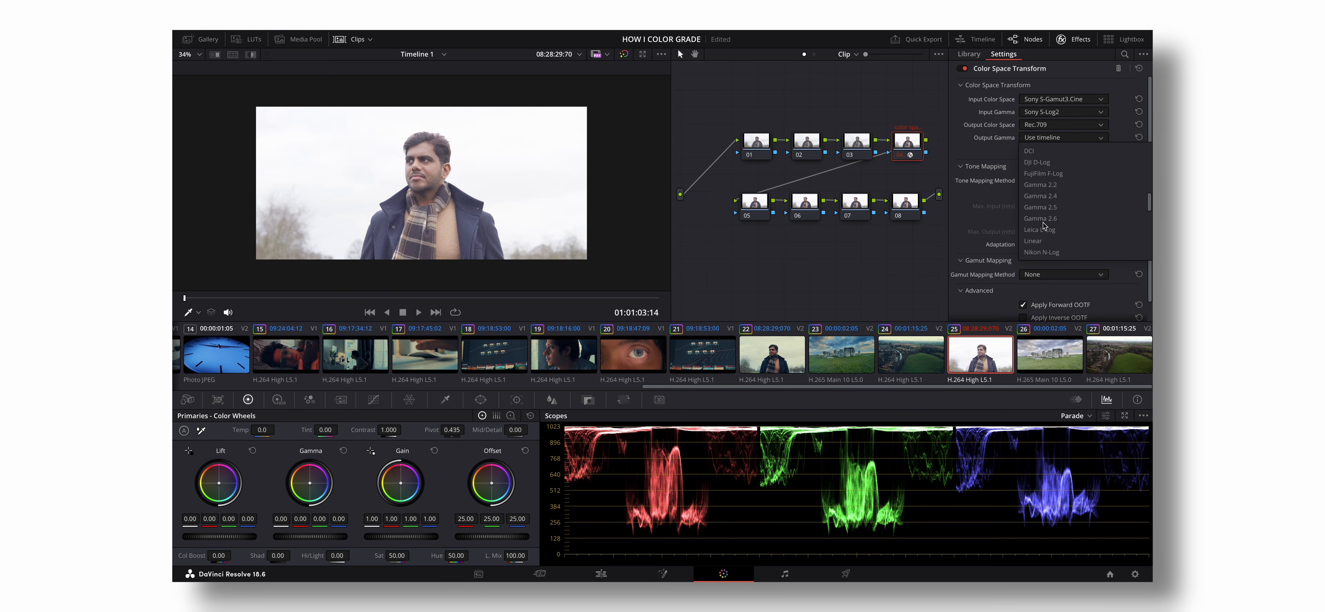
pyautogui.scroll(-5, 1045, 226)
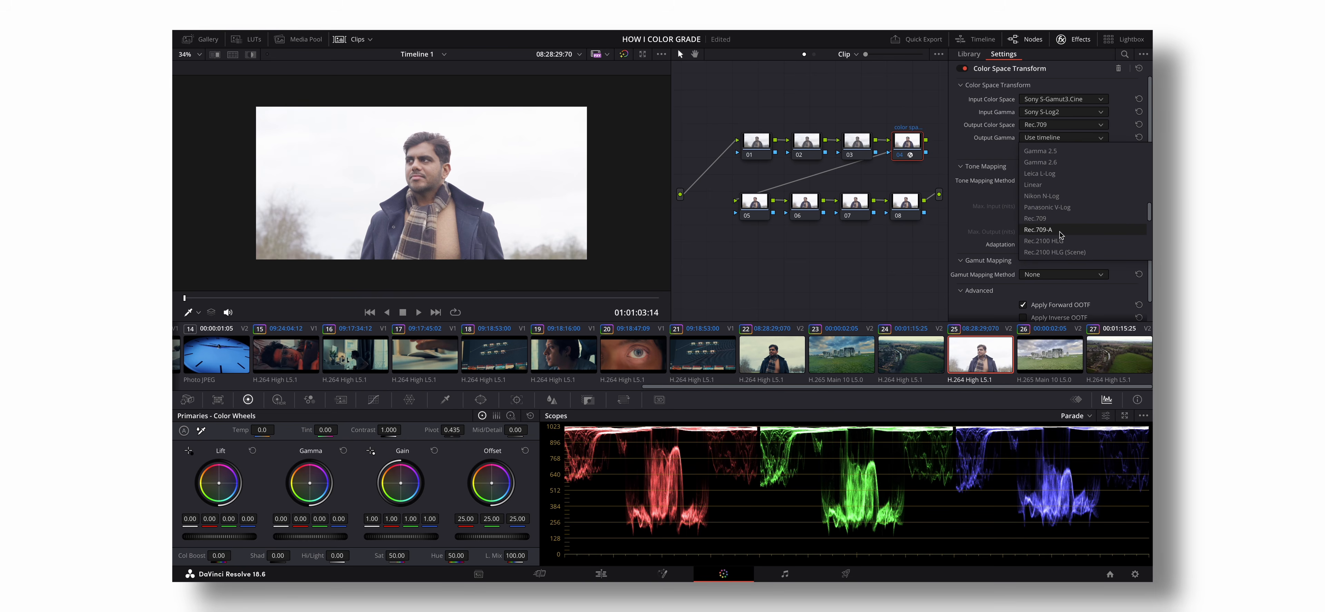
pyautogui.click(1060, 230)
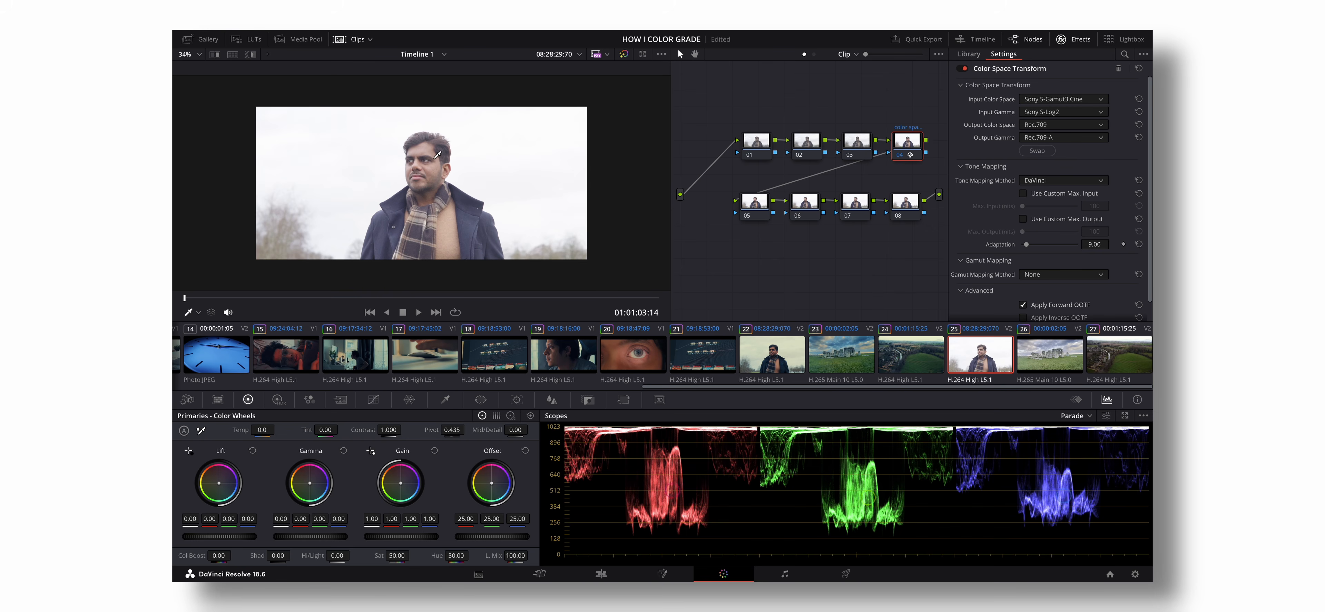
pyautogui.click(901, 157)
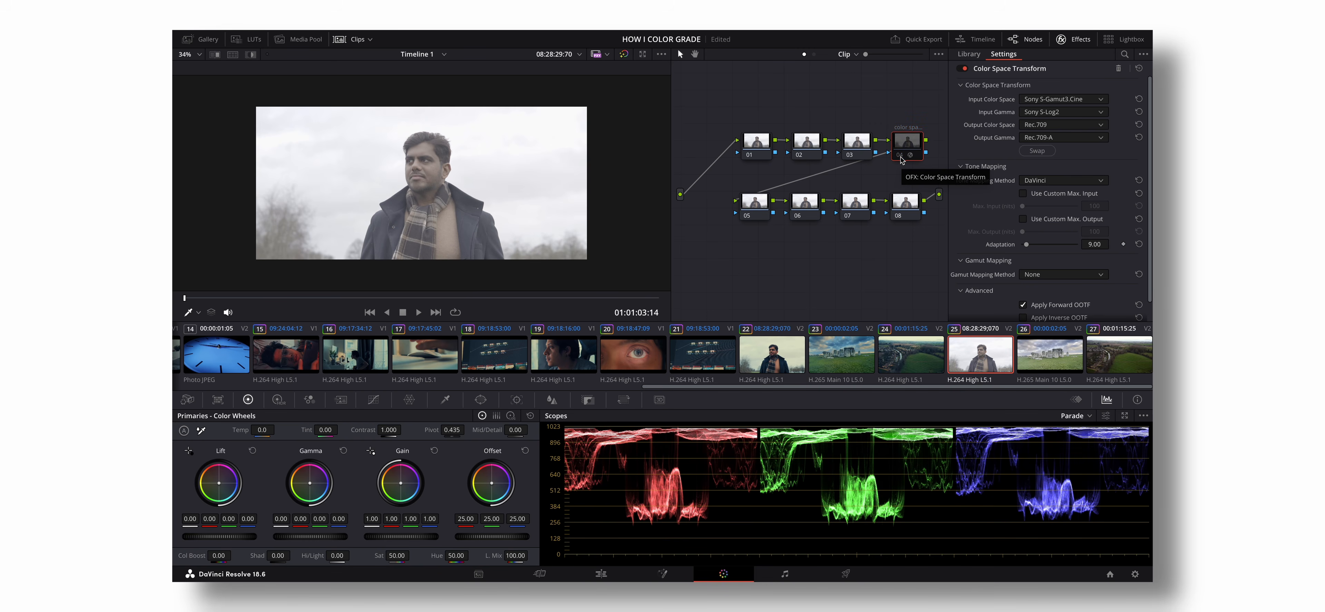
pyautogui.click(901, 157)
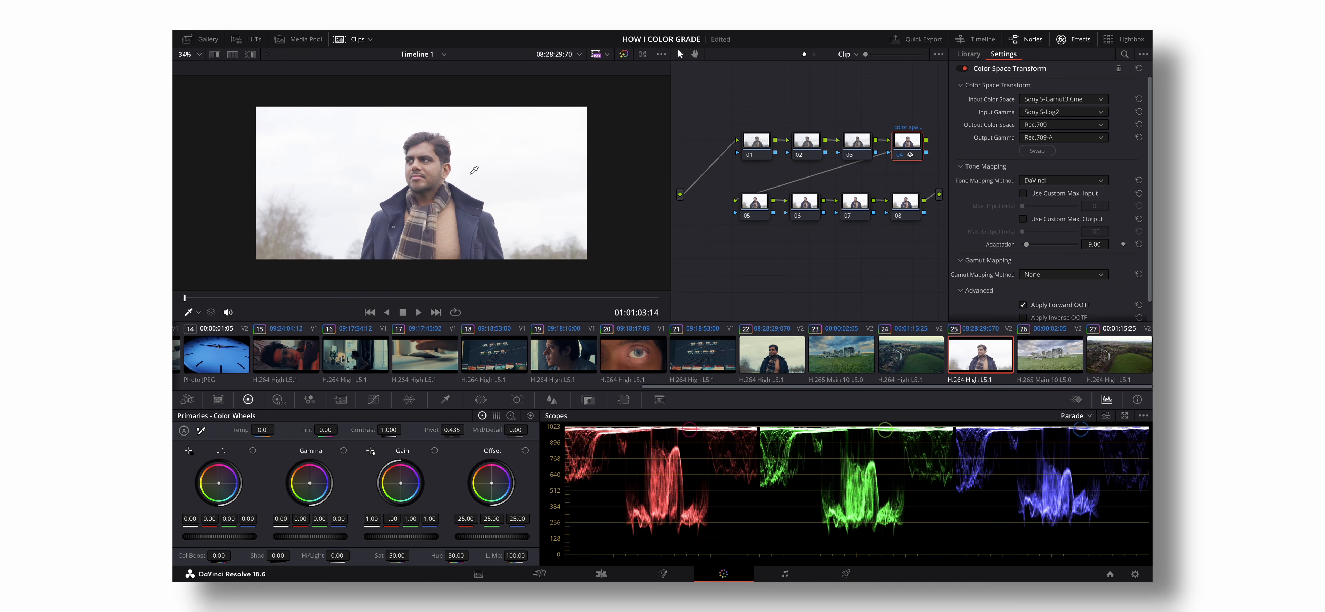
# - Select node 02, hide the effects library and show the custom curves
pyautogui.click(815, 146)
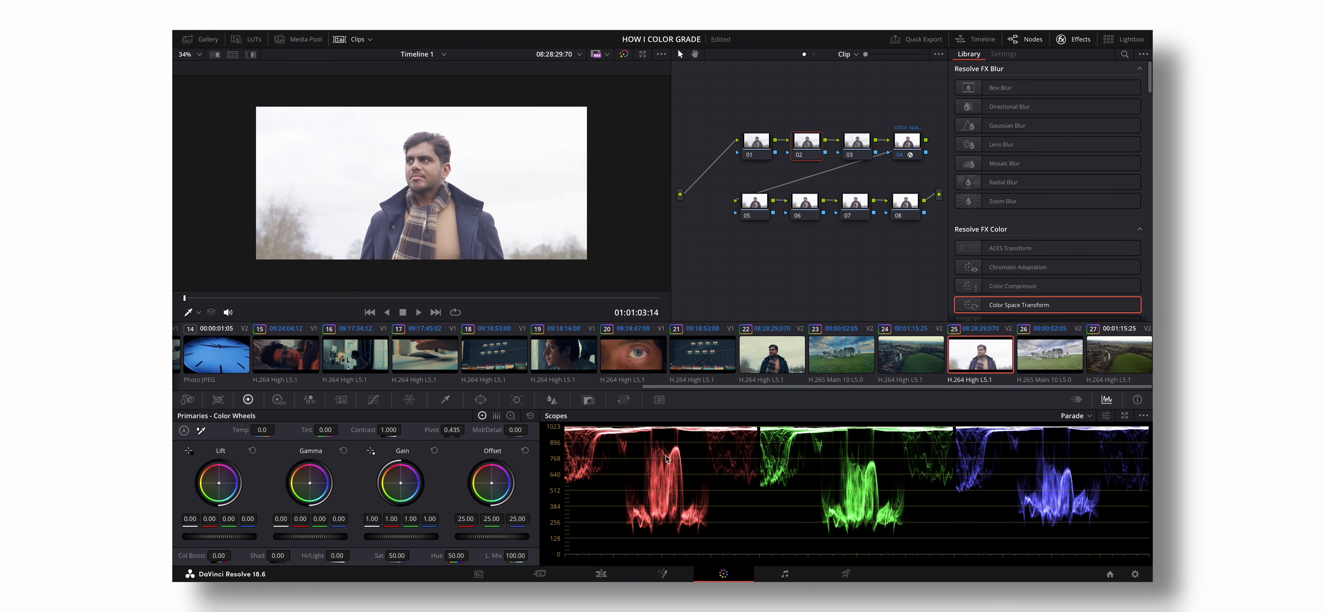
pyautogui.click(1081, 39)
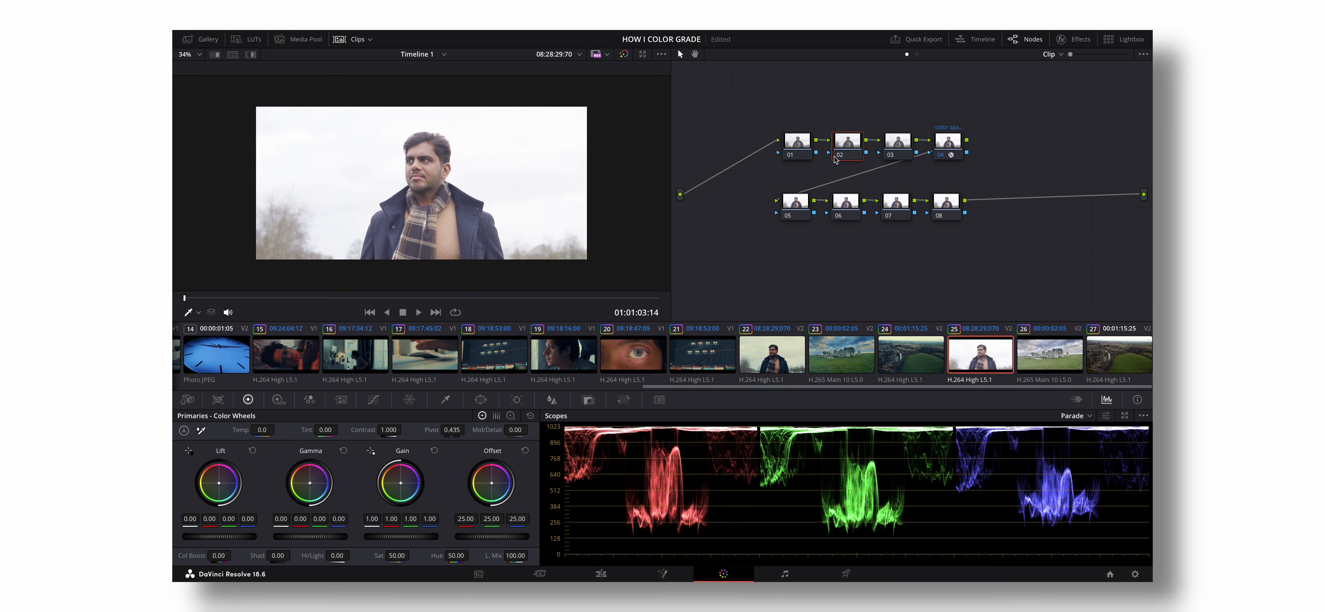
pyautogui.click(374, 400)
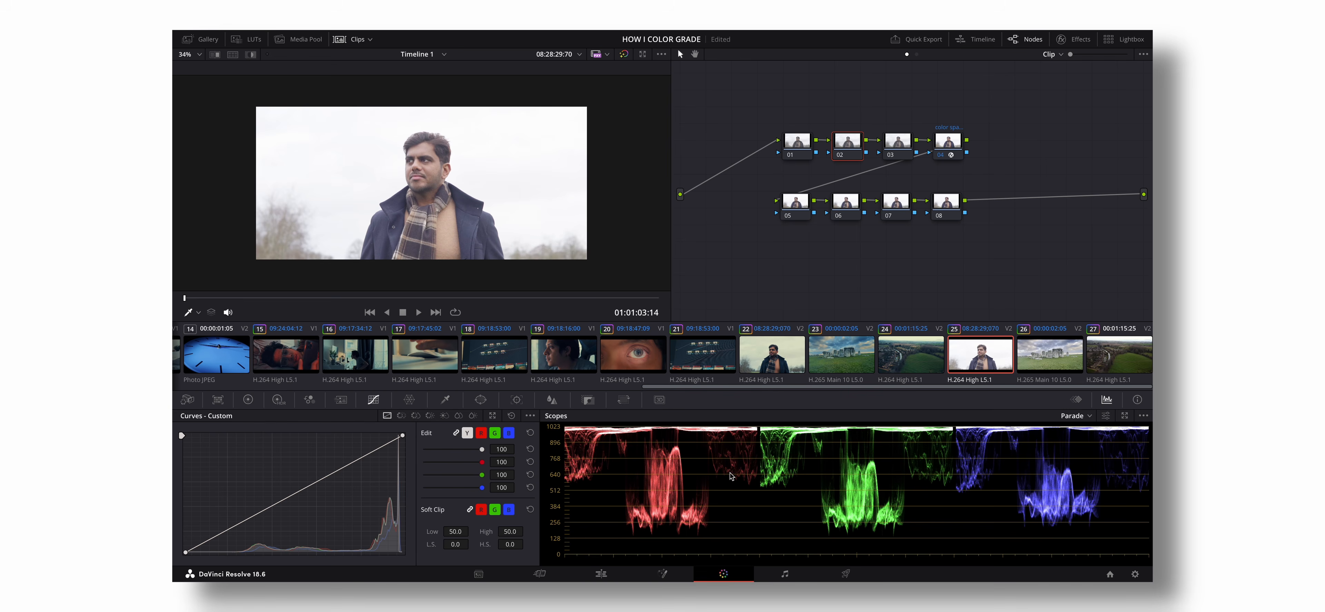
# - Switch the scopes from Parade to Waveform and back to Parade
pyautogui.click(1089, 417)
pyautogui.click(1089, 433)
pyautogui.click(1090, 417)
pyautogui.click(1091, 441)
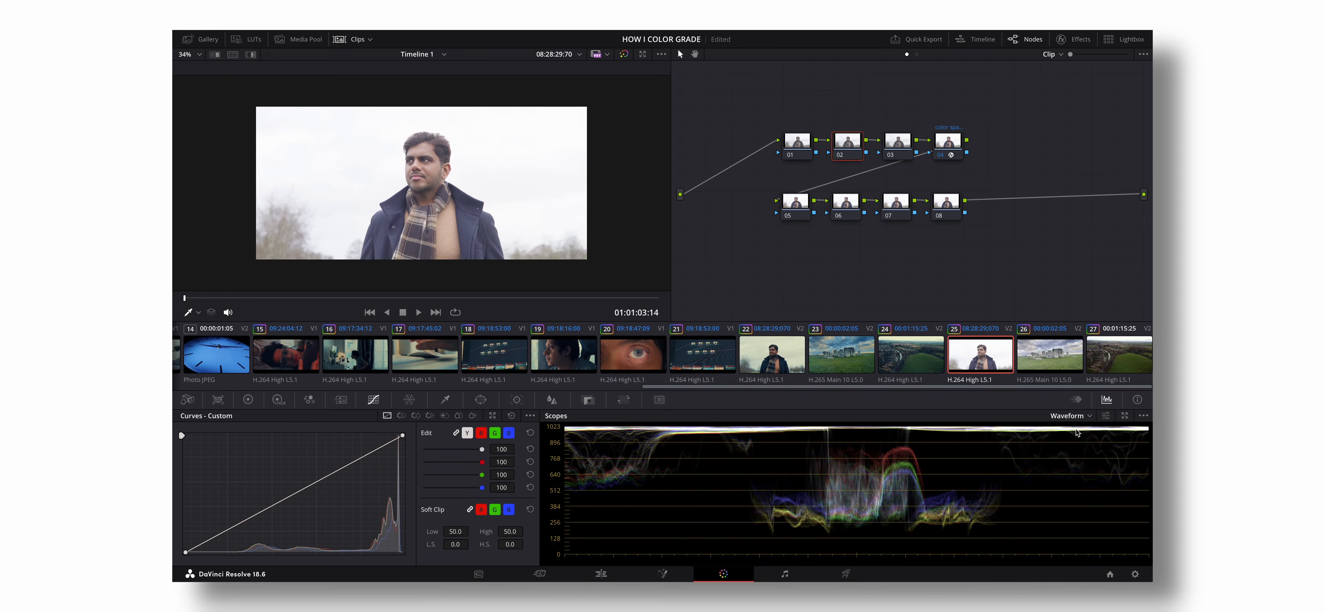
pyautogui.click(1090, 417)
pyautogui.click(1088, 433)
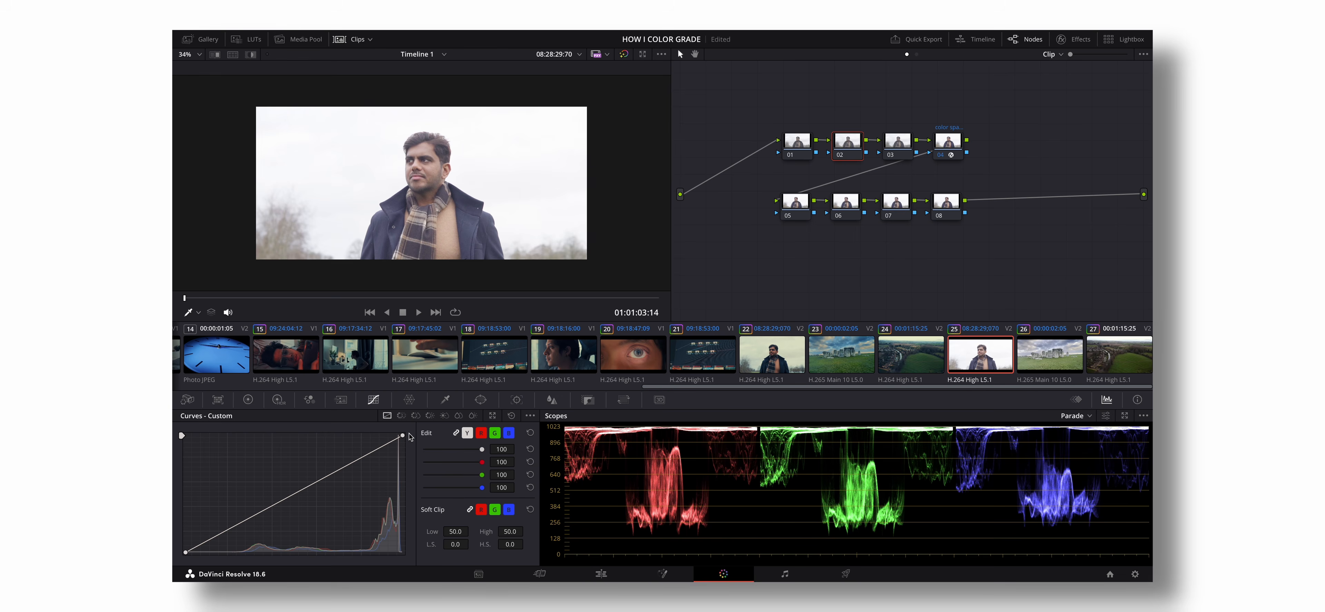
# - Try moving the black point of node 02's custom curve far inward to crush the shadows, and undo it
pyautogui.moveTo(403, 437)
pyautogui.mouseDown()
pyautogui.moveTo(321, 437)
pyautogui.moveTo(404, 436)
pyautogui.mouseUp()
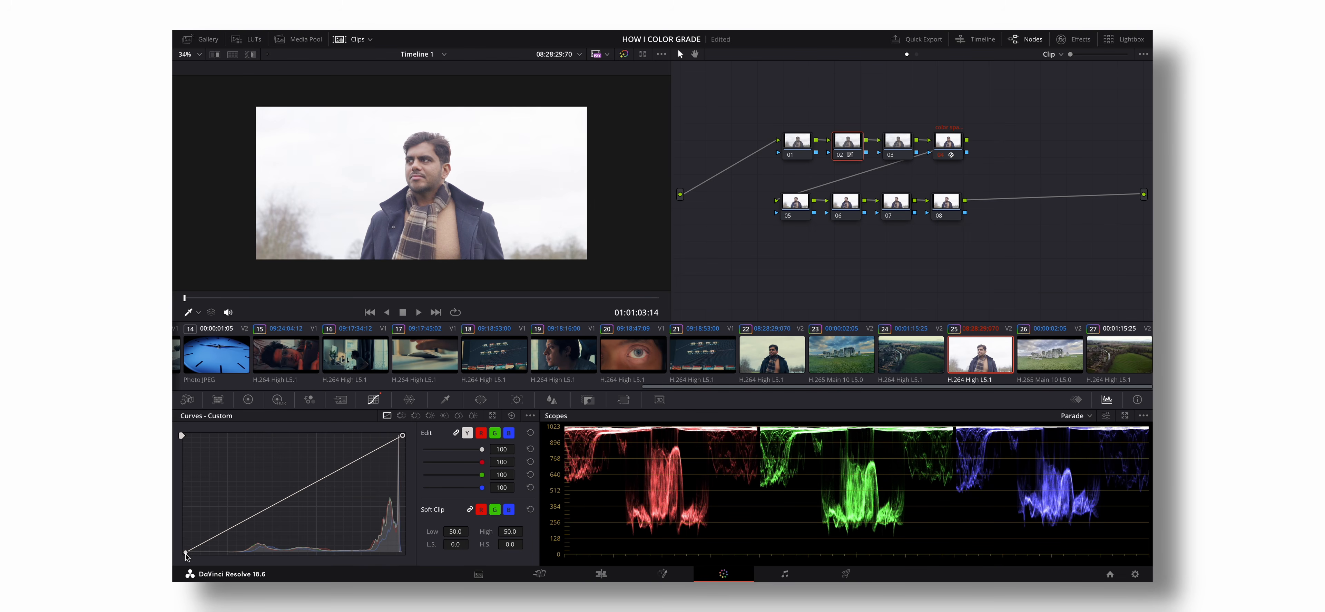
pyautogui.moveTo(186, 552); pyautogui.dragTo(287, 552)
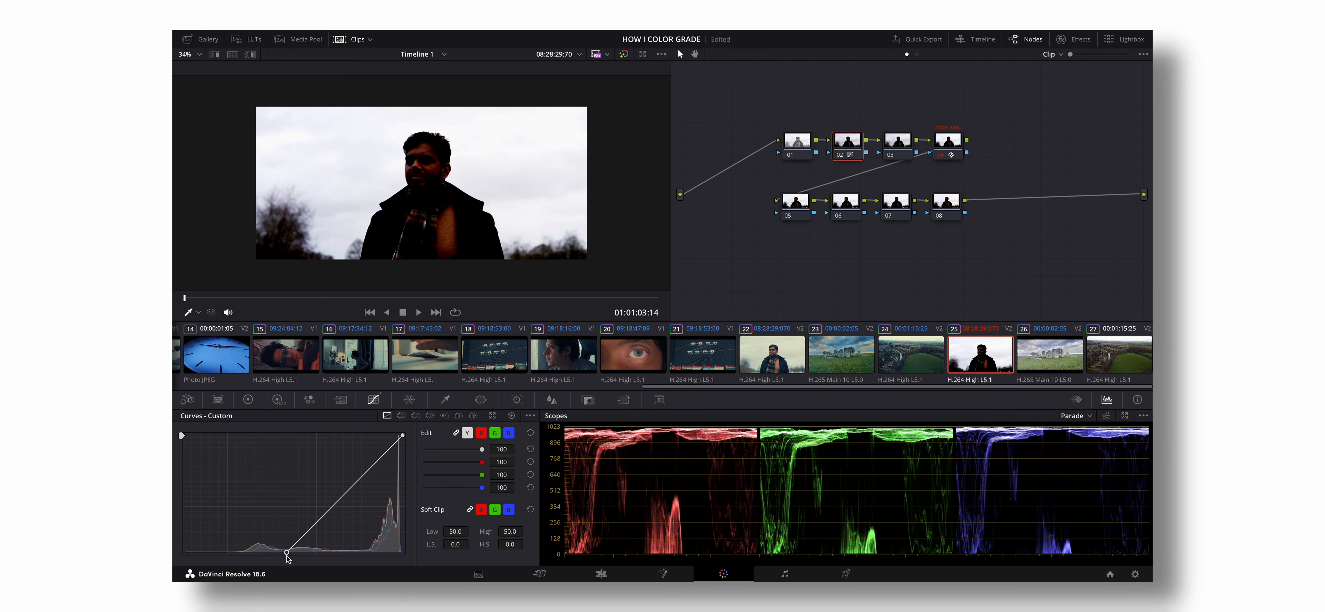
pyautogui.hotkey('ctrl', 'z')
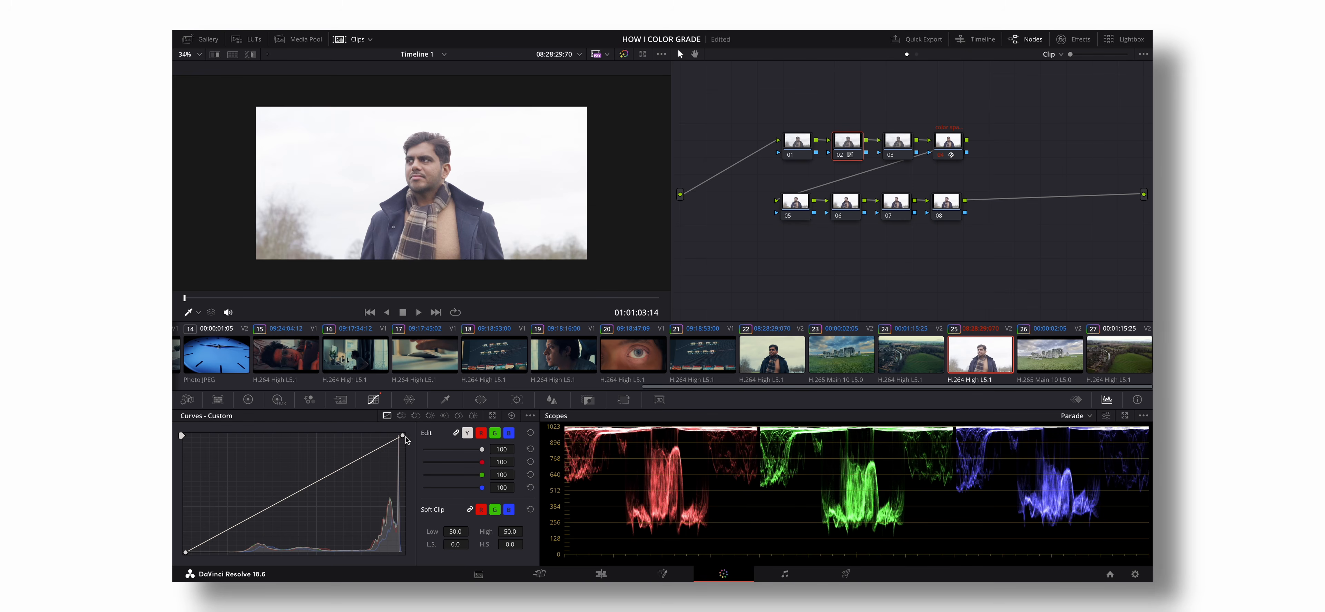
# - Lower the white point of node 02's curve, move the black point slightly inward, add an upper-midtone point, and compare the node off and on
pyautogui.moveTo(403, 436); pyautogui.dragTo(403, 449)
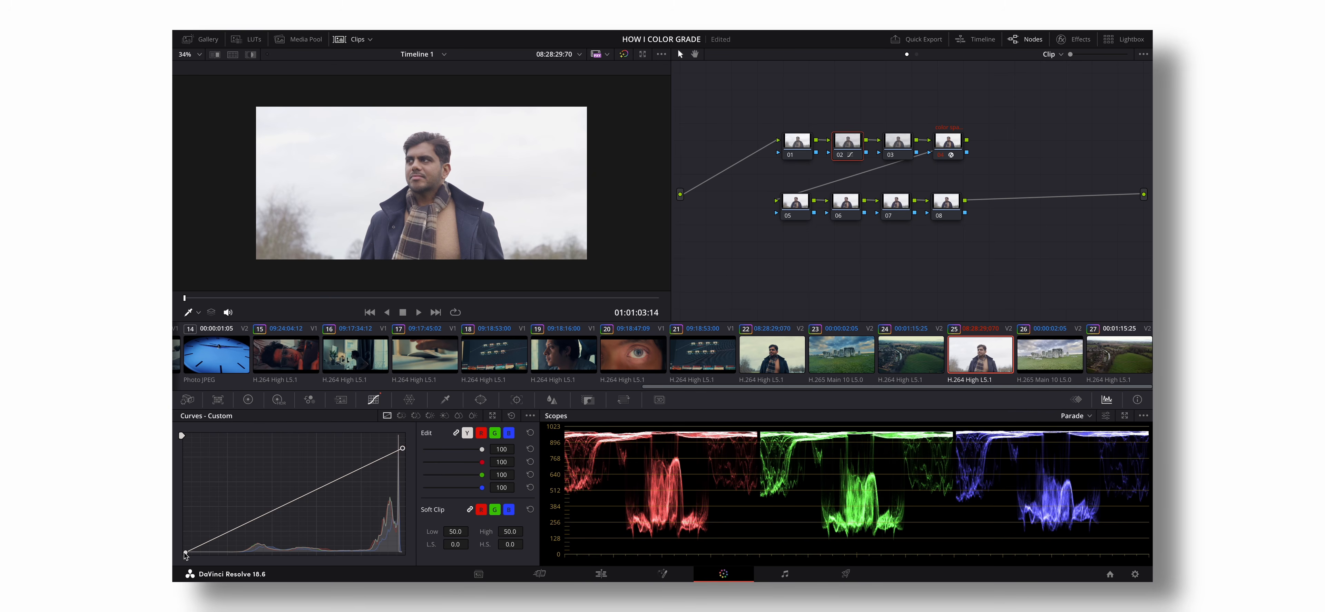
pyautogui.moveTo(184, 552); pyautogui.dragTo(212, 556)
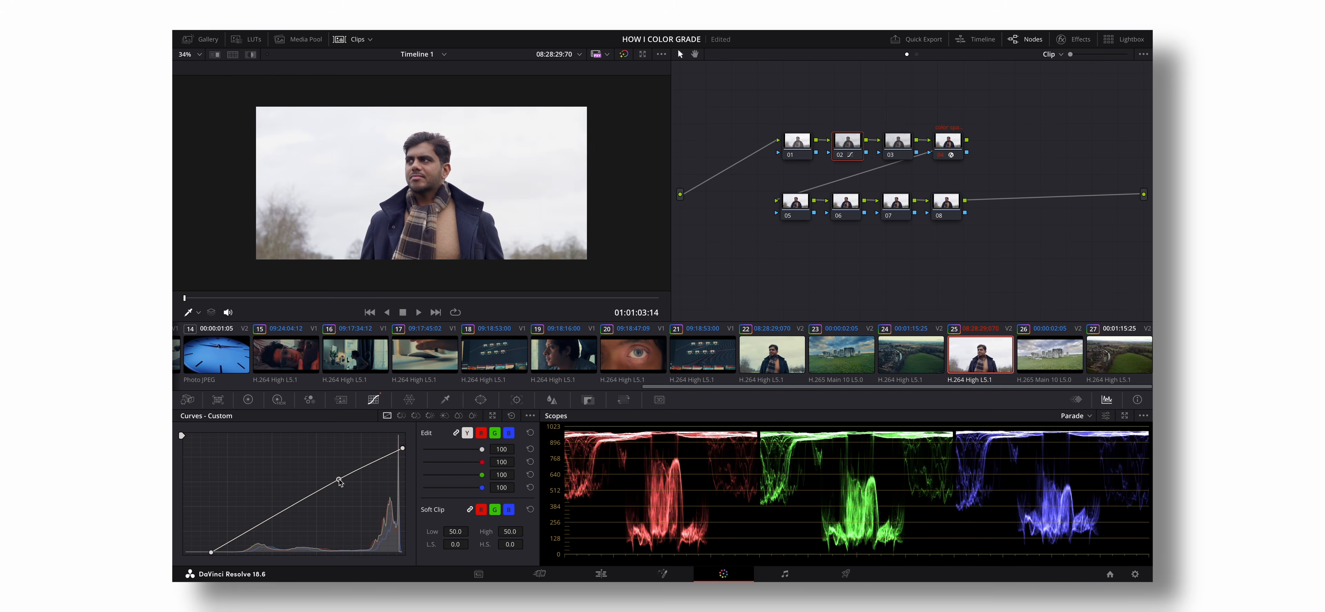
pyautogui.click(339, 481)
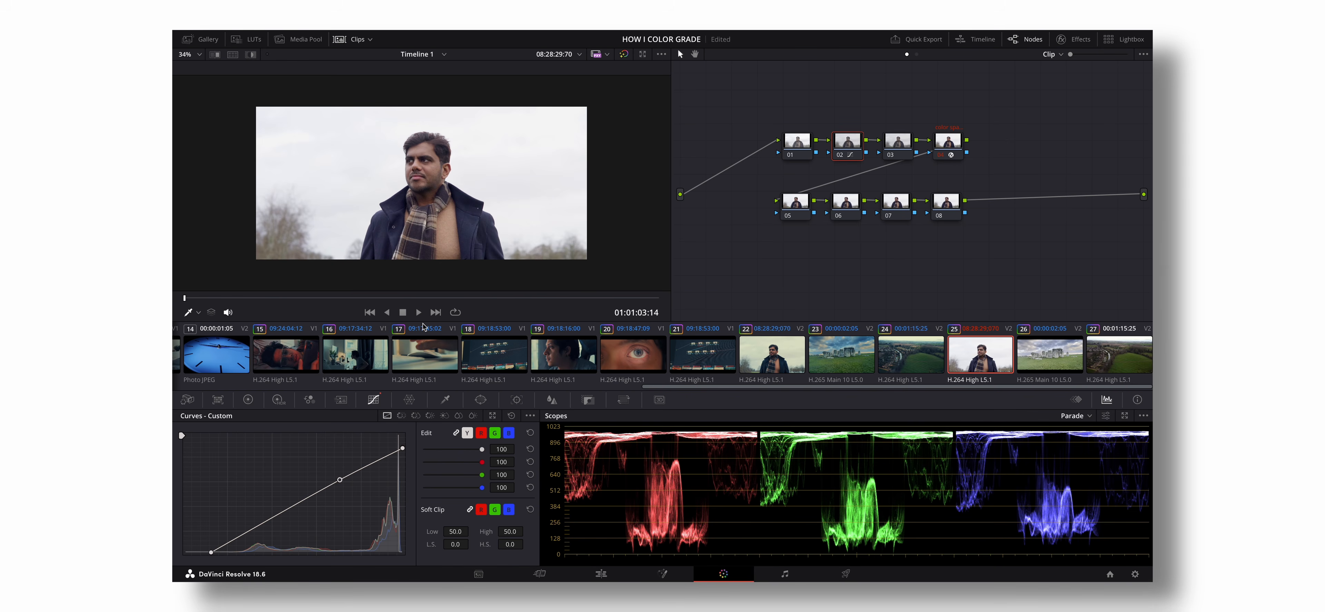
pyautogui.click(838, 157)
pyautogui.click(839, 157)
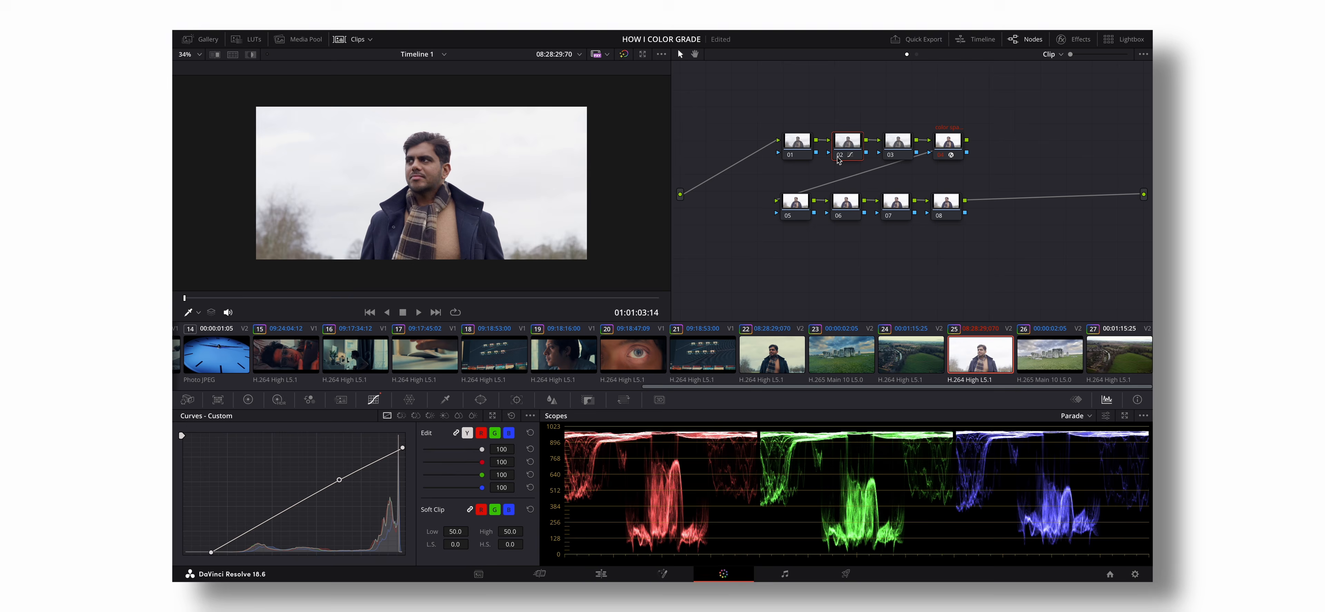
pyautogui.click(838, 158)
pyautogui.click(838, 158)
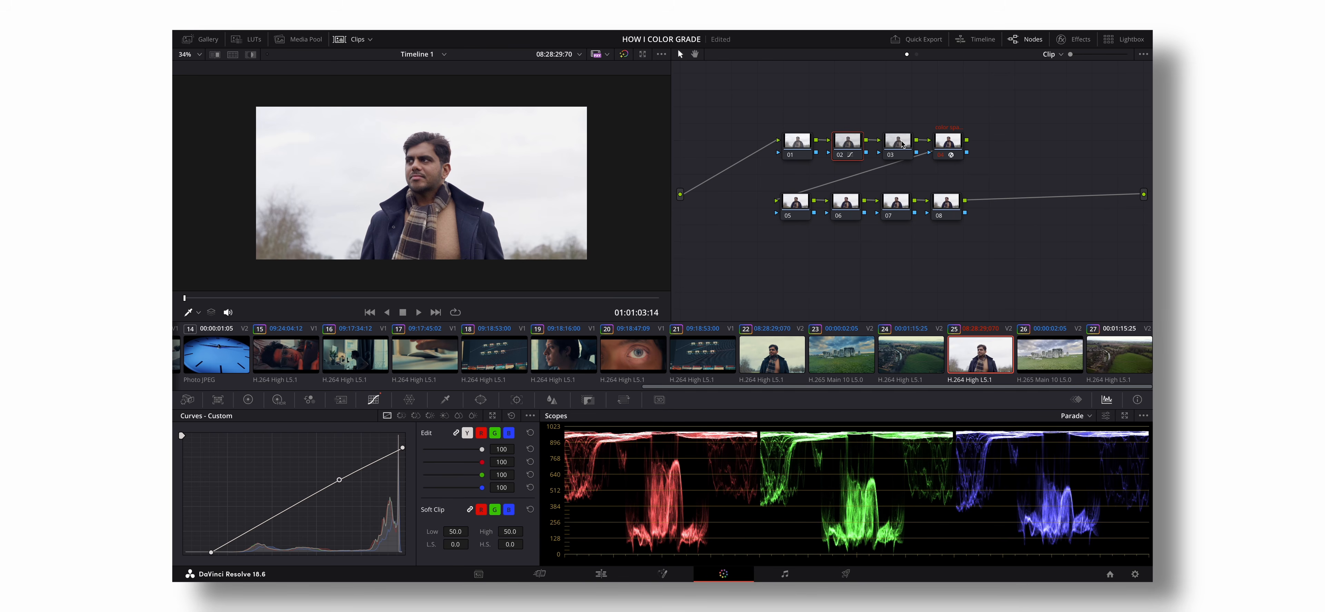
# - Label node 02 as exposure
pyautogui.rightClick(848, 143)
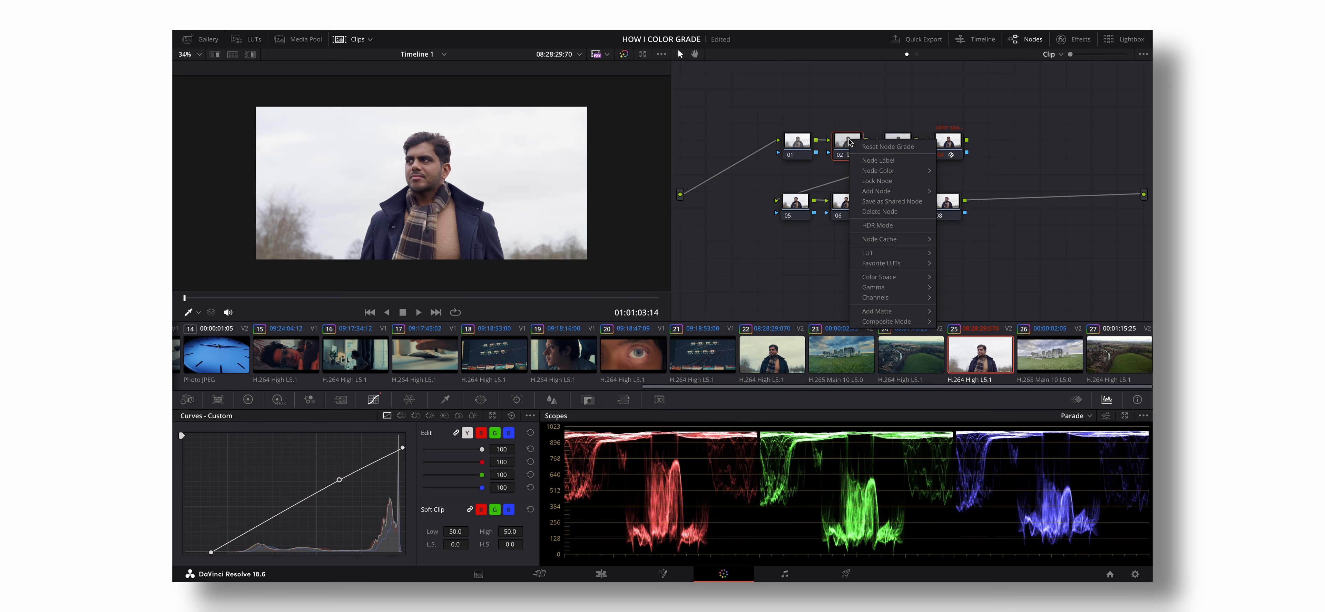
pyautogui.click(863, 160)
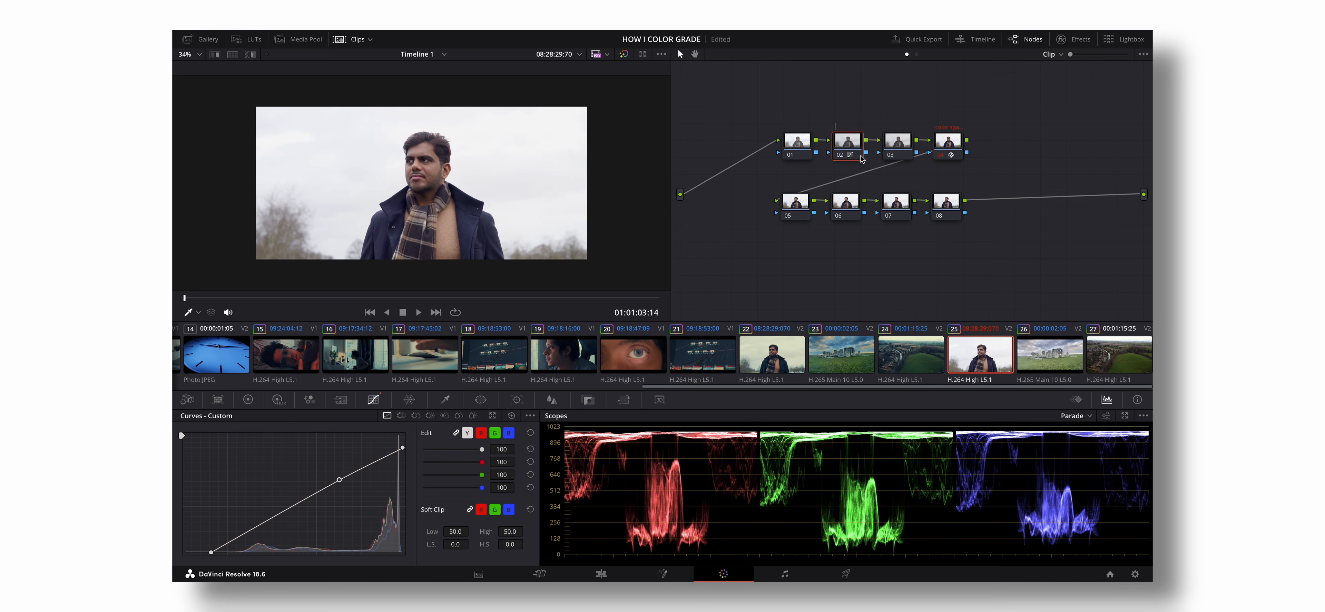
pyautogui.write('exposure')
# - Enable editable splines on node 03 and shape a gentle S-curve with a lowered white point, raised highlight handle and lowered shadow handle
pyautogui.click(905, 149)
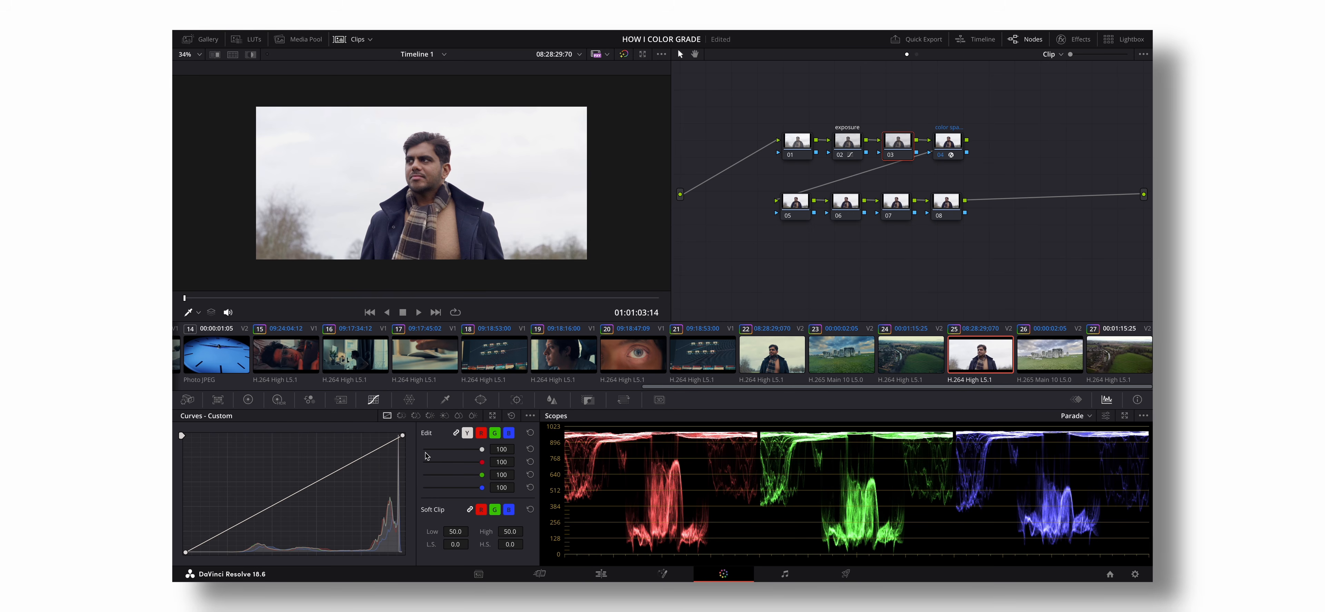
pyautogui.click(530, 416)
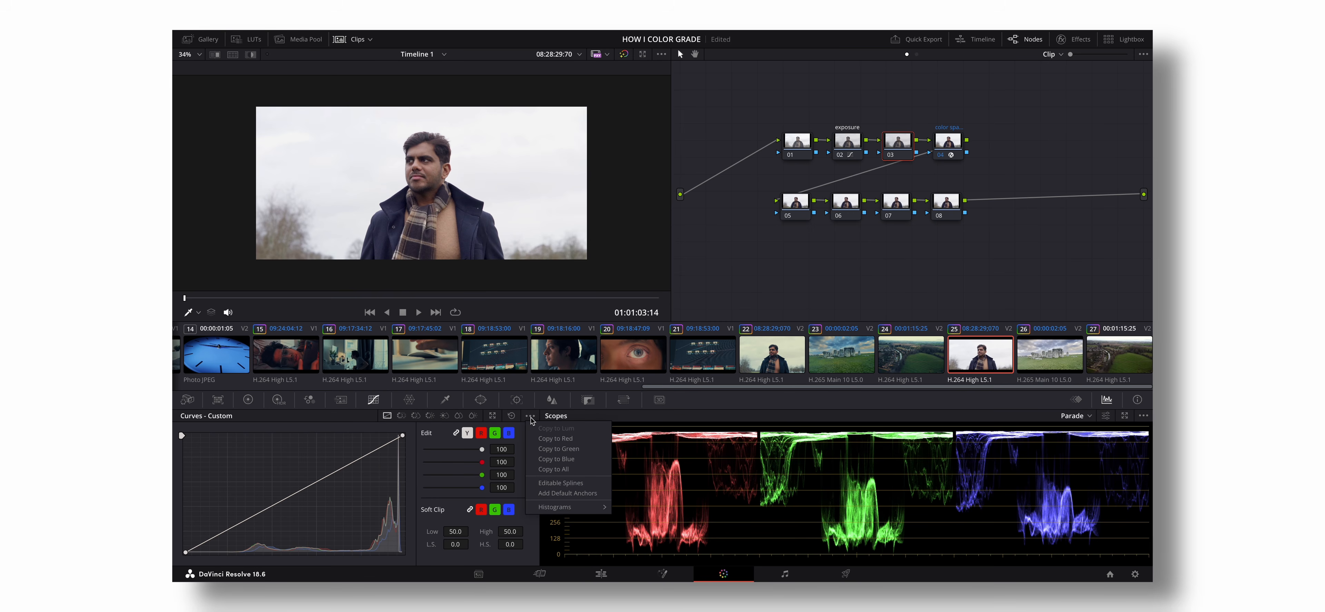
pyautogui.click(569, 485)
pyautogui.moveTo(402, 435); pyautogui.dragTo(403, 446)
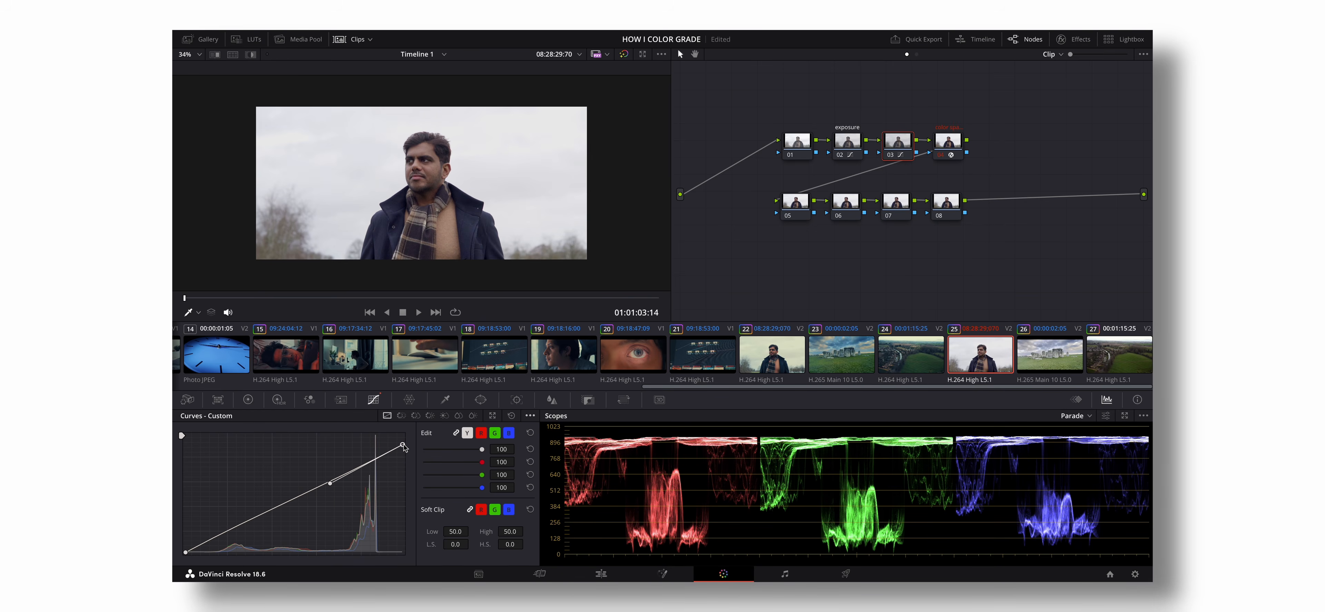
pyautogui.moveTo(330, 483); pyautogui.dragTo(332, 455)
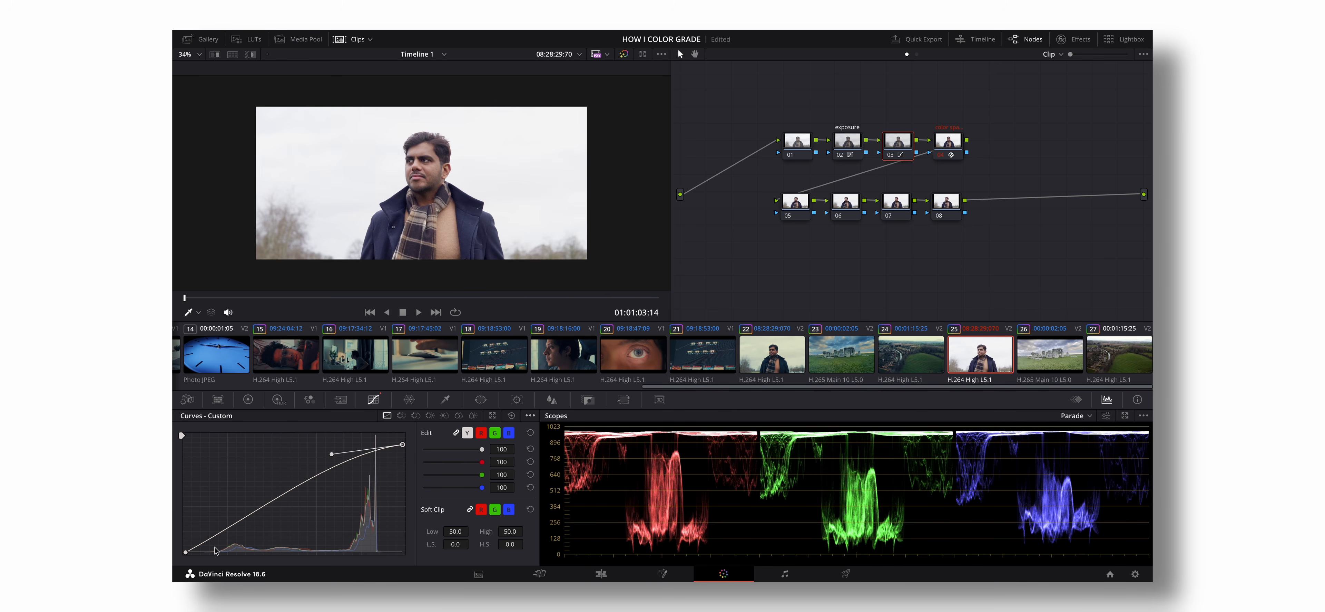
pyautogui.click(186, 552)
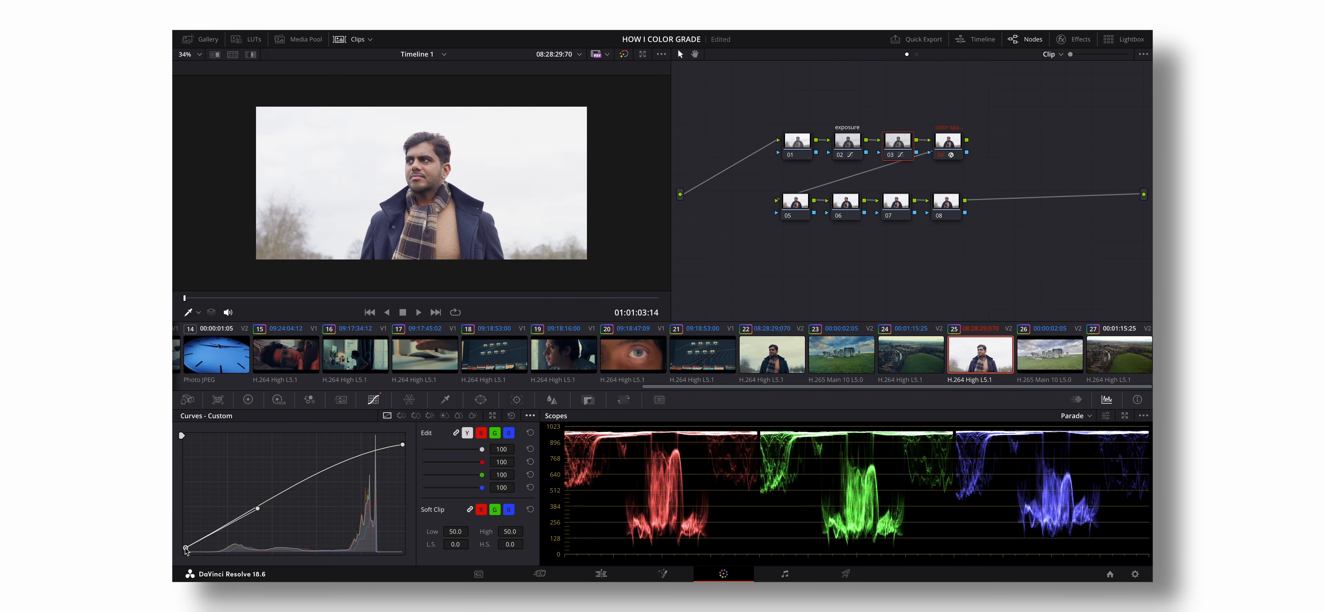
pyautogui.moveTo(257, 509); pyautogui.dragTo(261, 527)
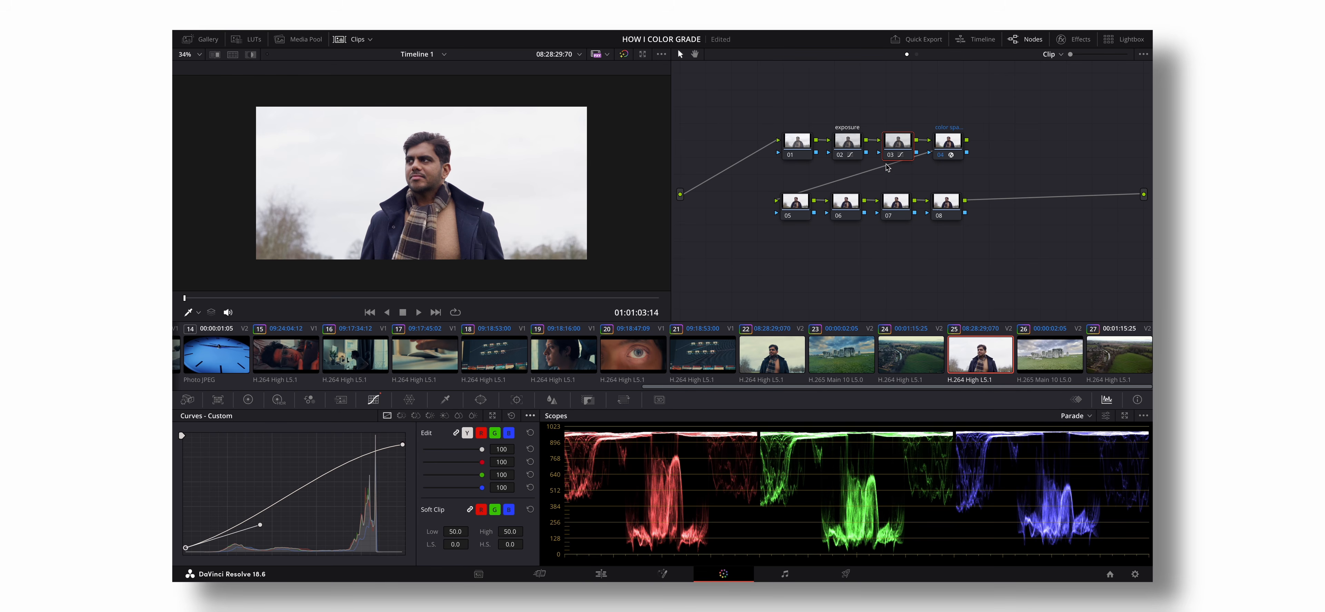
# - Label node 03 as s-curve
pyautogui.rightClick(895, 147)
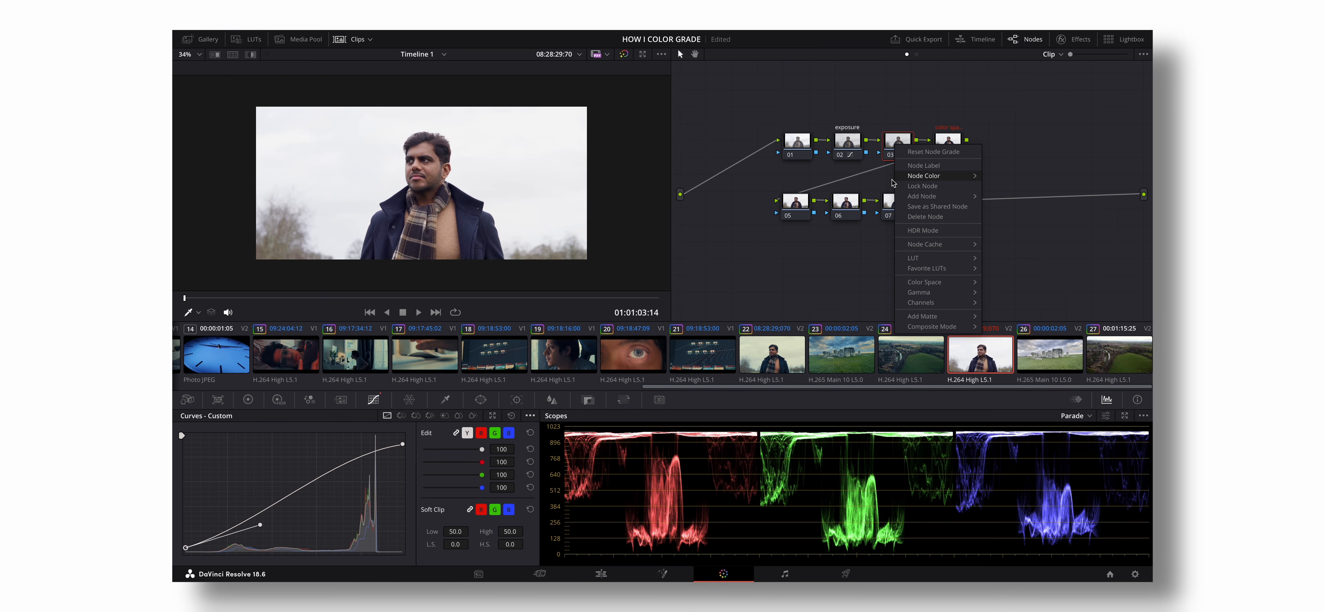
pyautogui.click(894, 163)
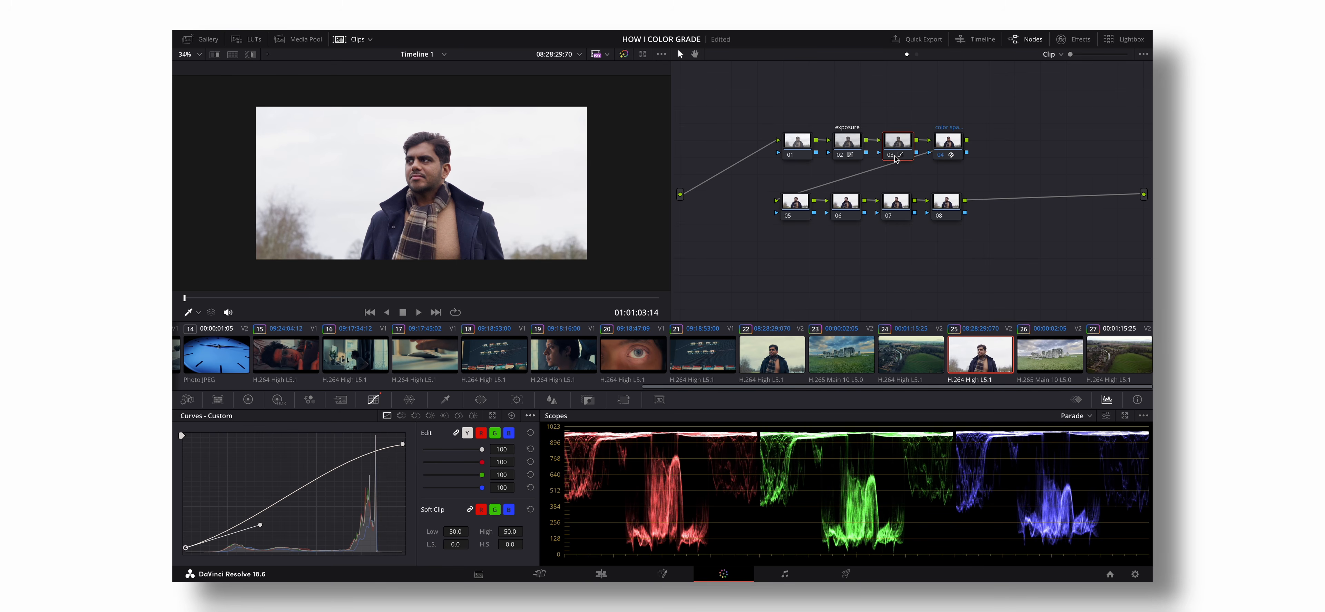
pyautogui.rightClick(895, 150)
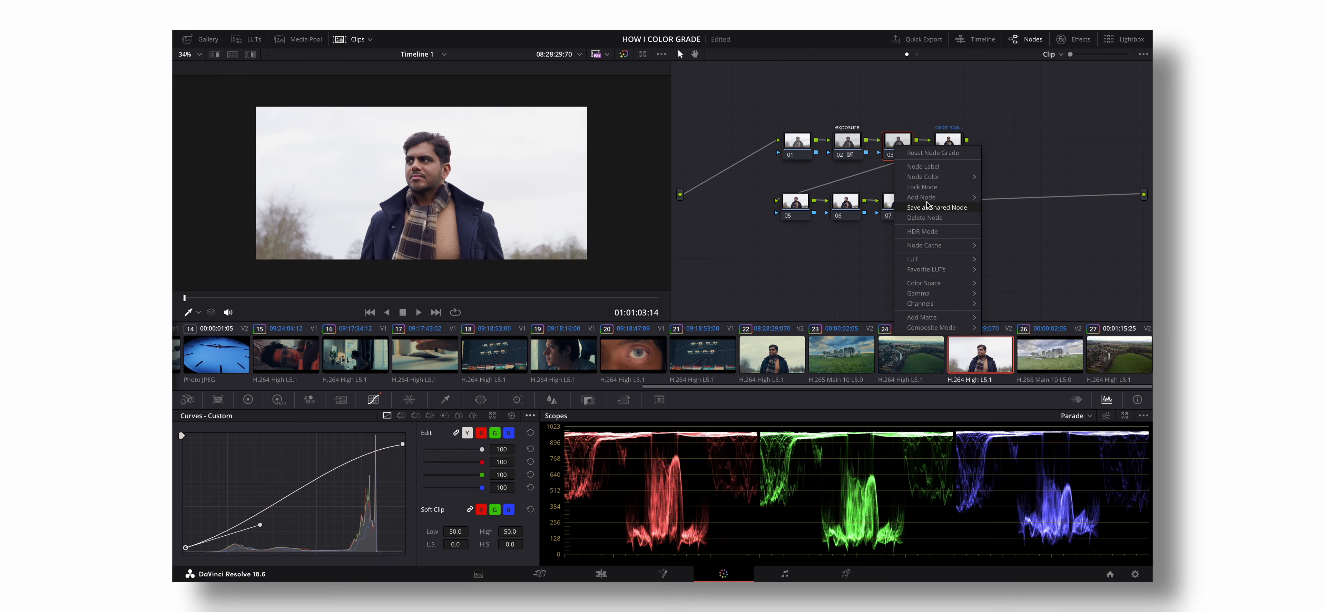
pyautogui.click(934, 166)
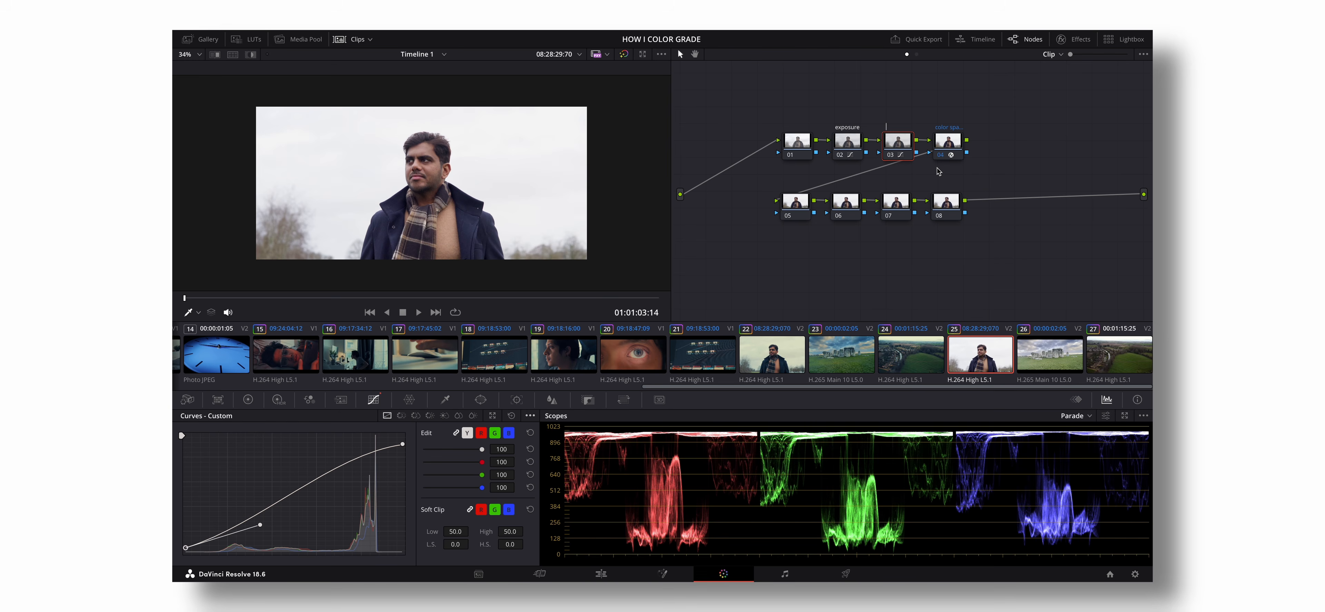
pyautogui.write('s-curve')
pyautogui.press('Return')
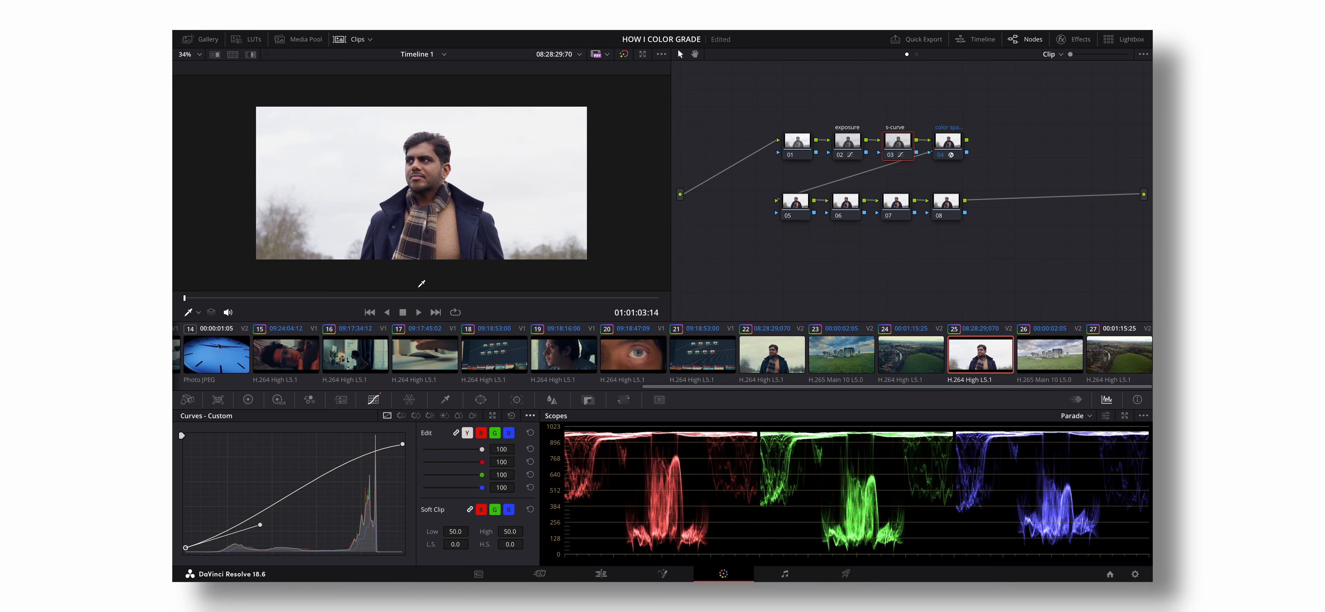
# - Shift node 05 away from the other nodes in its row and apply FENZIR LUT _54 to it
pyautogui.moveTo(341, 302); pyautogui.dragTo(308, 298)
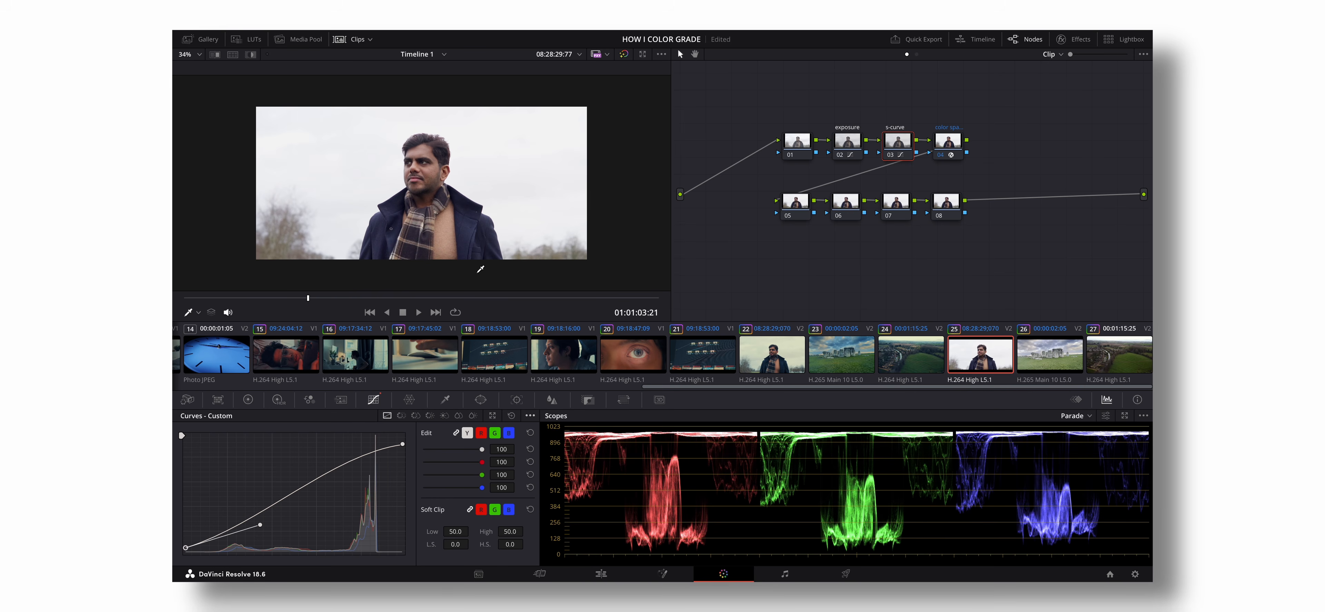
pyautogui.click(793, 209)
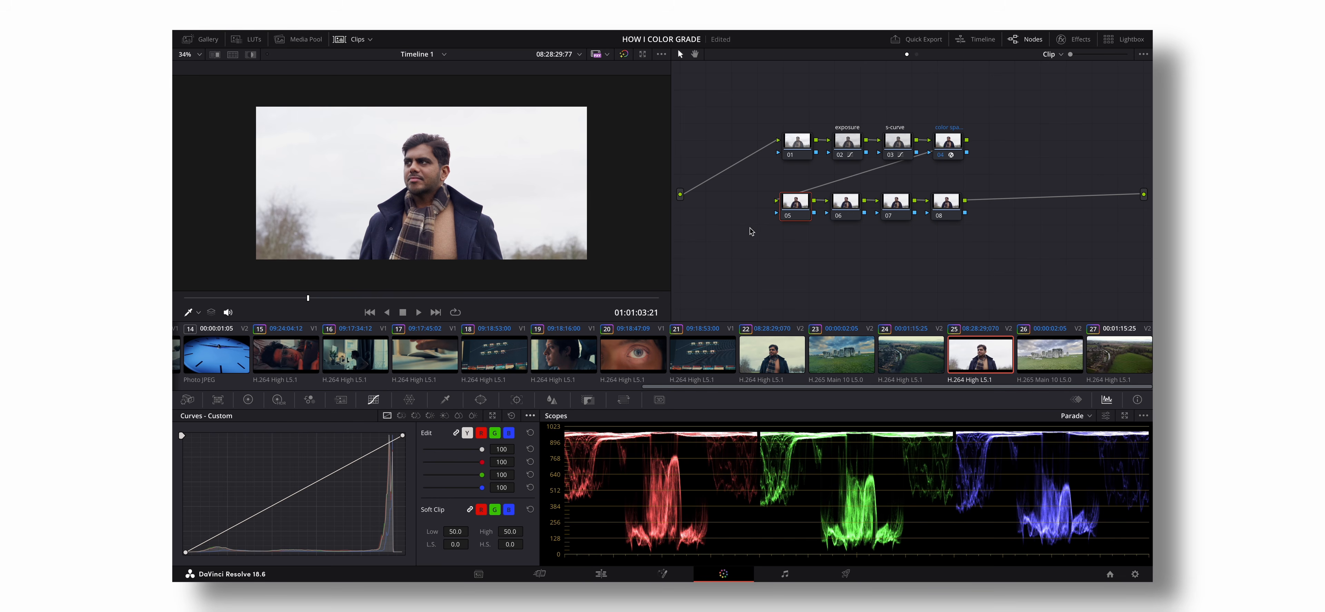
pyautogui.moveTo(797, 210); pyautogui.dragTo(779, 211)
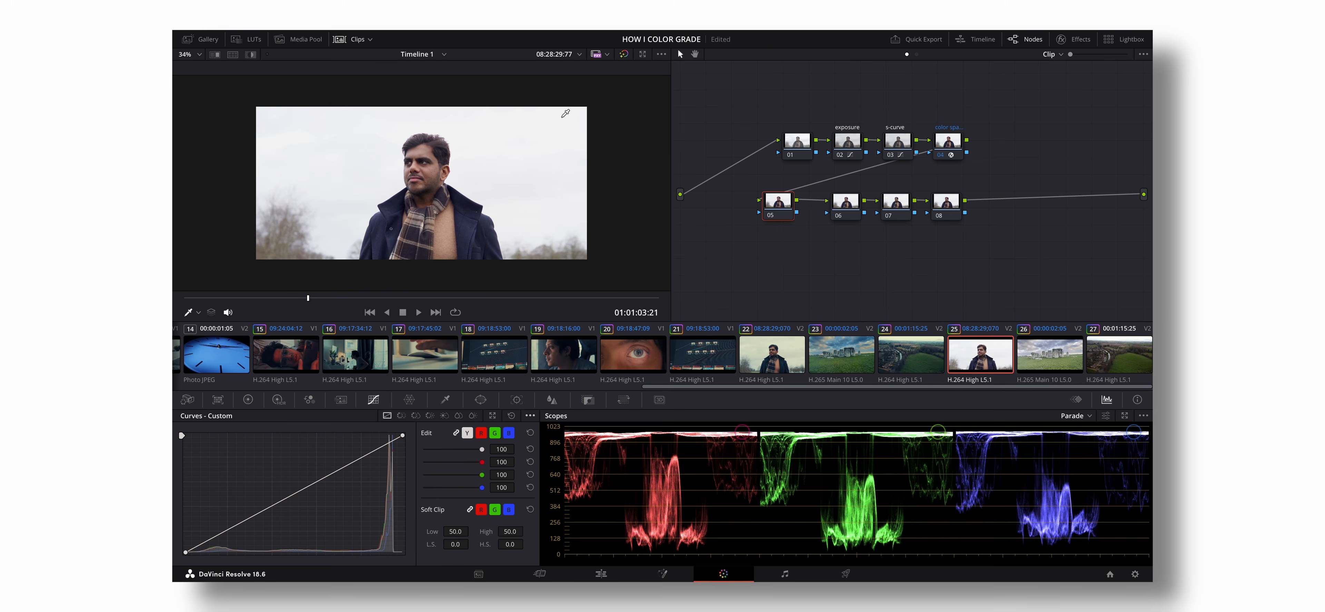
pyautogui.moveTo(350, 40)
pyautogui.click(246, 39)
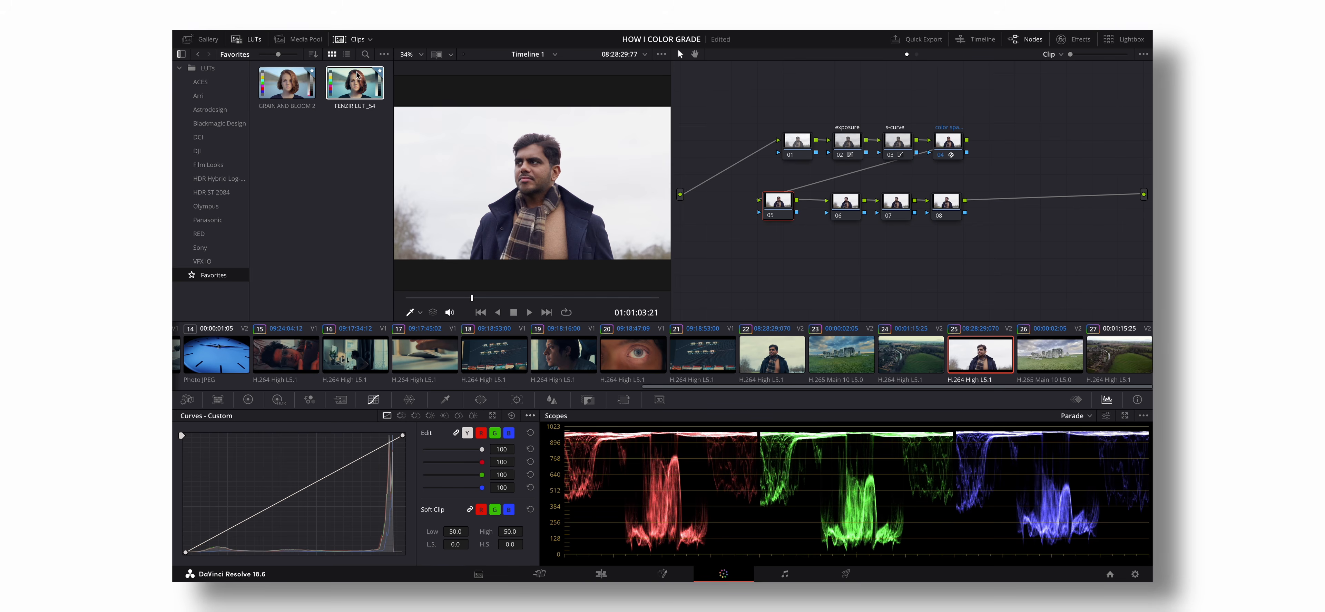
pyautogui.click(354, 91)
pyautogui.doubleClick(354, 91)
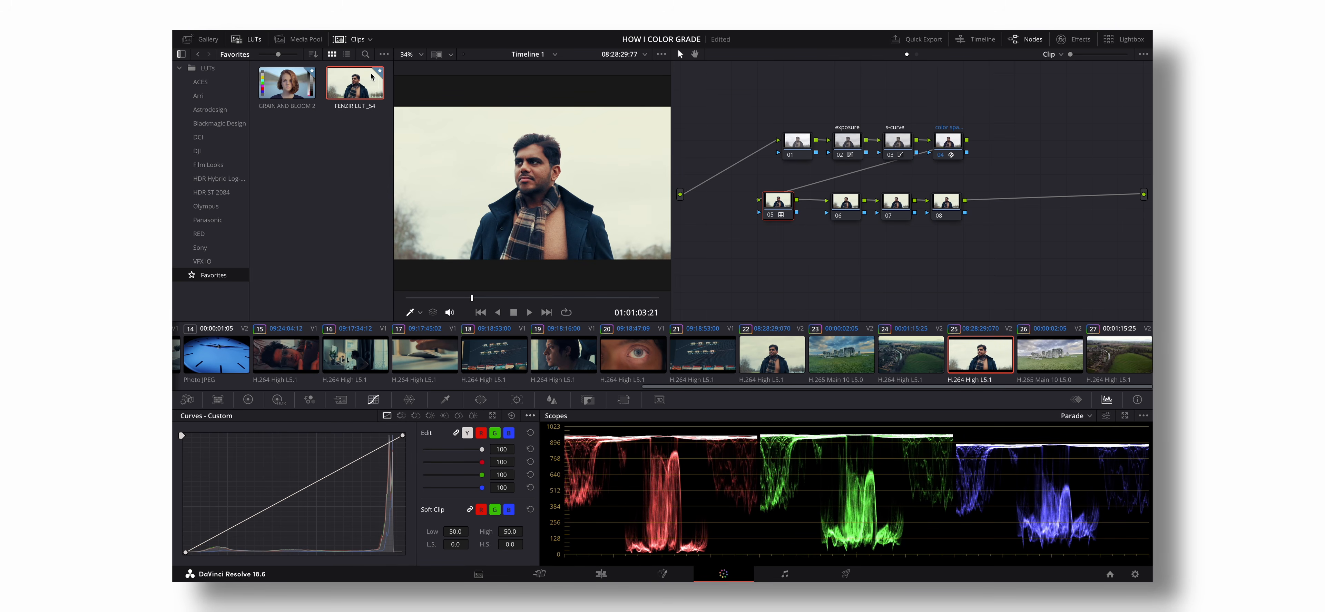
pyautogui.click(263, 43)
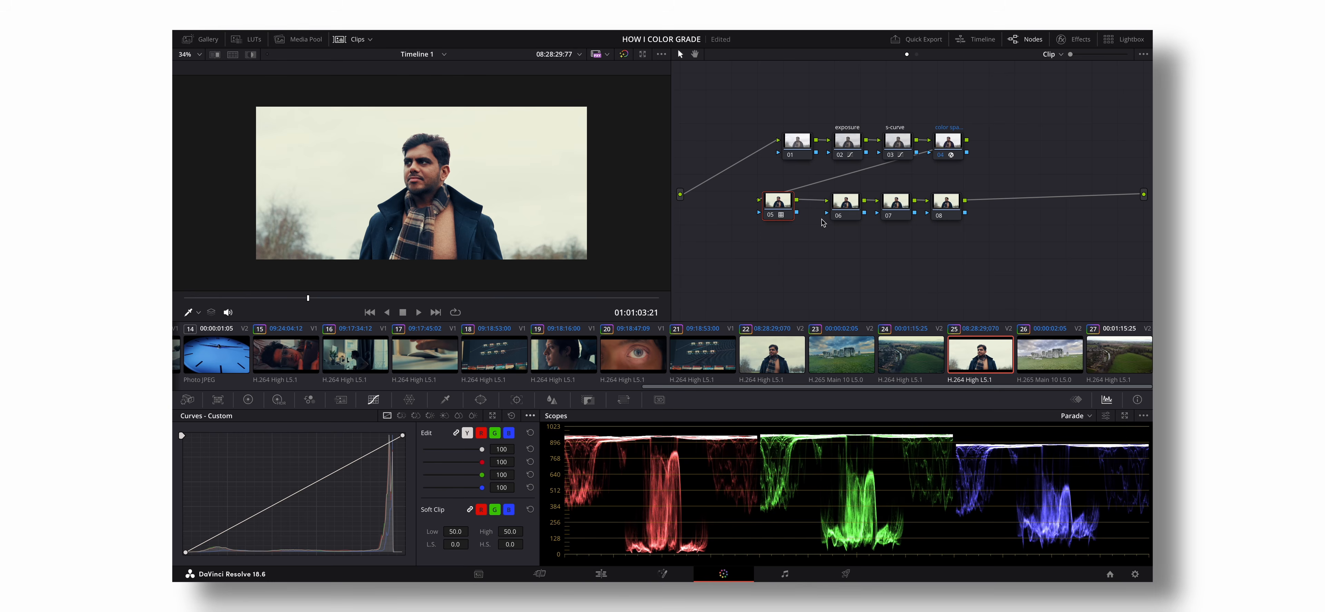
# - Label node 05 as lut
pyautogui.click(774, 215)
pyautogui.click(773, 215)
pyautogui.rightClick(789, 212)
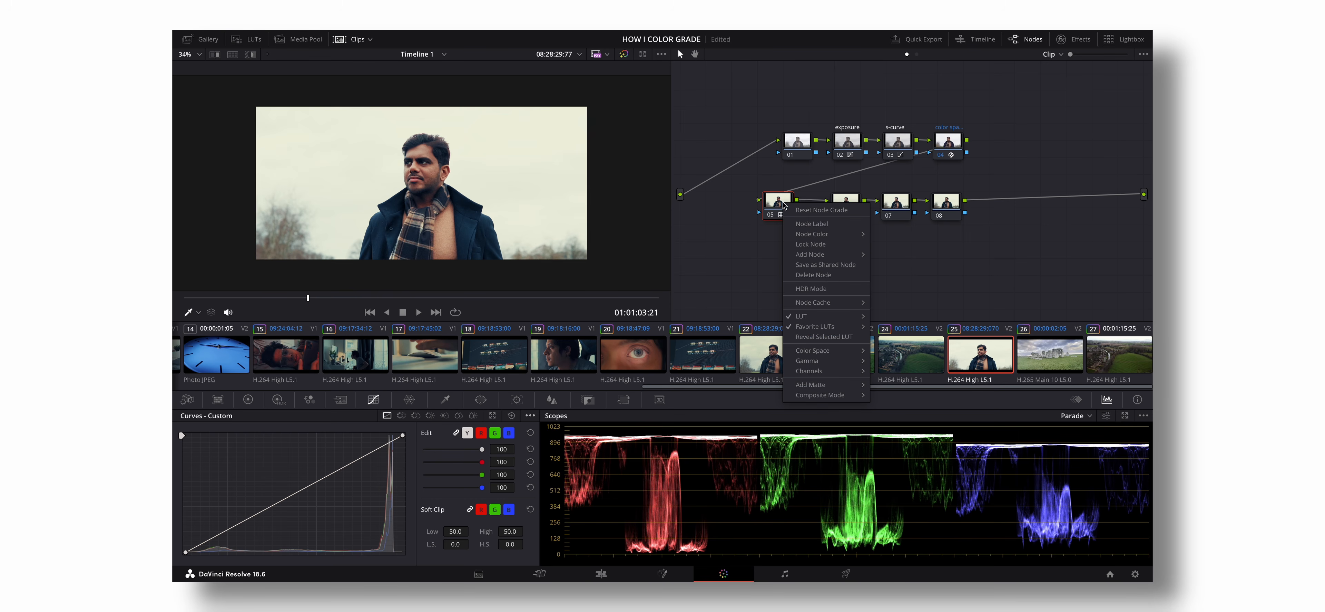
pyautogui.click(799, 223)
pyautogui.write('l')
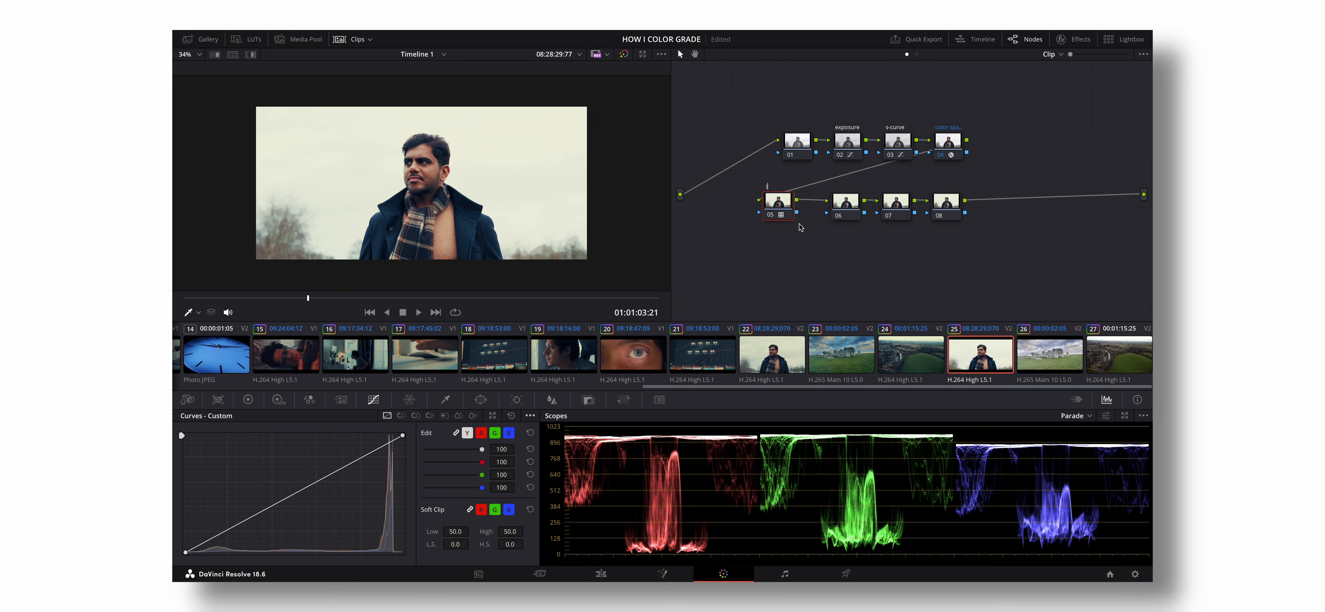
pyautogui.write('ut')
pyautogui.press('Return')
# - Move to a different frame of the portrait clip and label node 06 as contrast
pyautogui.click(846, 210)
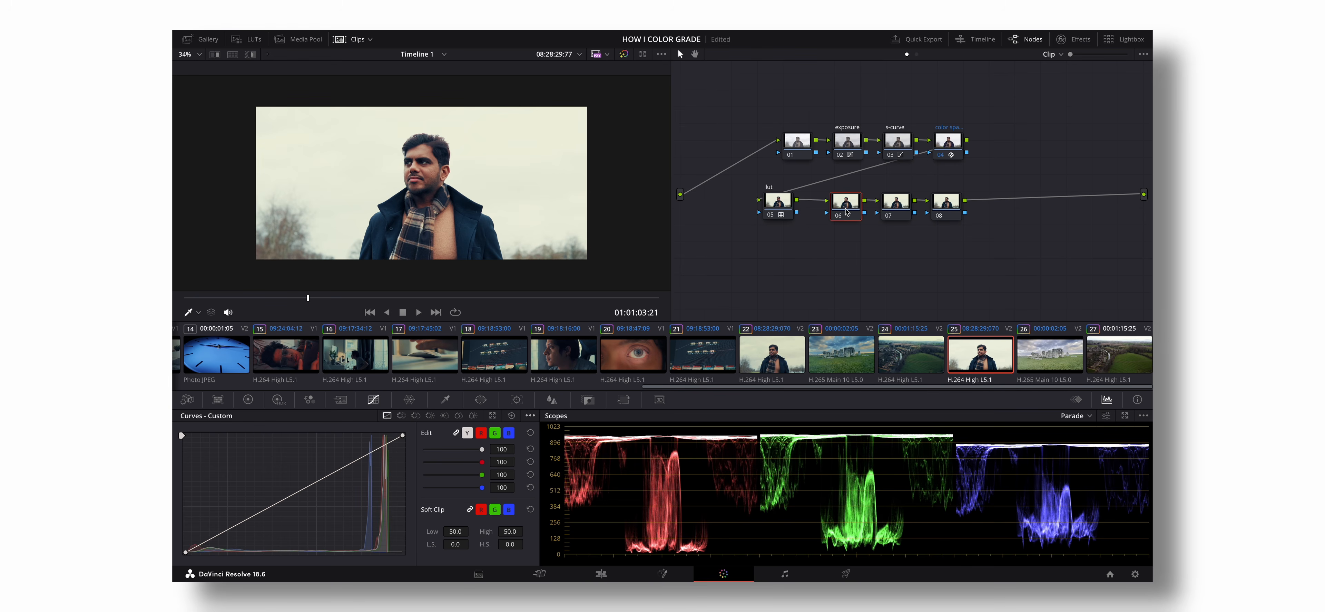
pyautogui.click(453, 298)
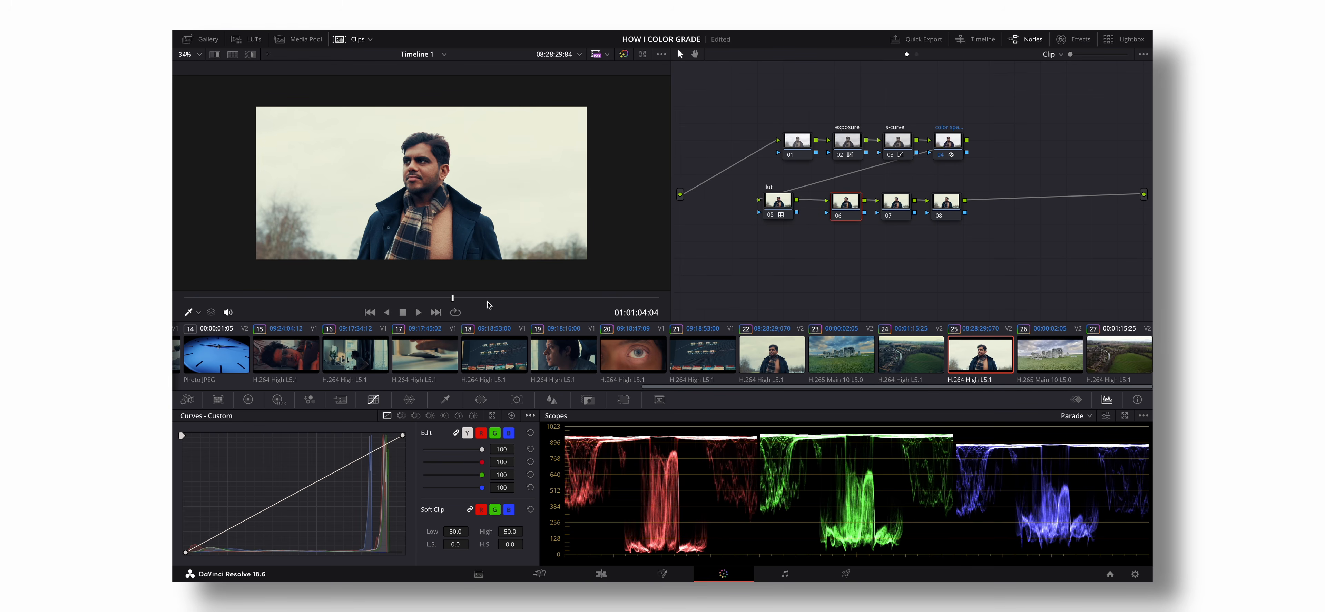
pyautogui.click(412, 302)
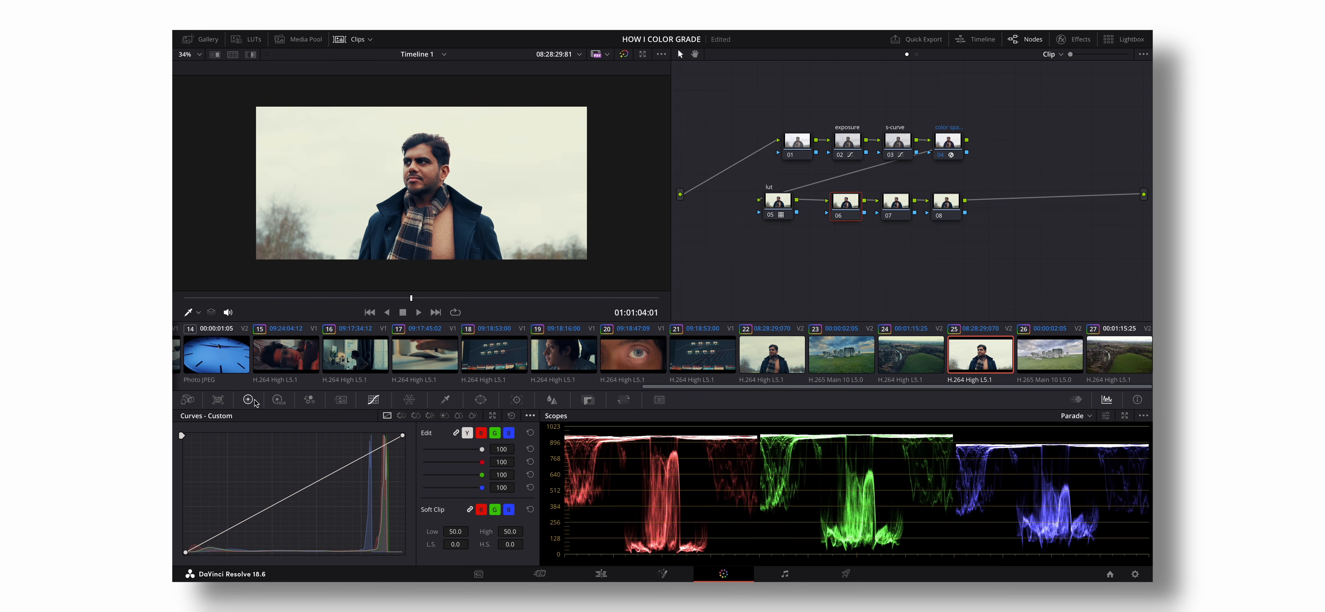
pyautogui.rightClick(844, 208)
pyautogui.click(868, 231)
pyautogui.write('contrast')
pyautogui.press('Return')
# - Set the contrast node's Contrast to 1.100 in the primary color wheels
pyautogui.click(249, 400)
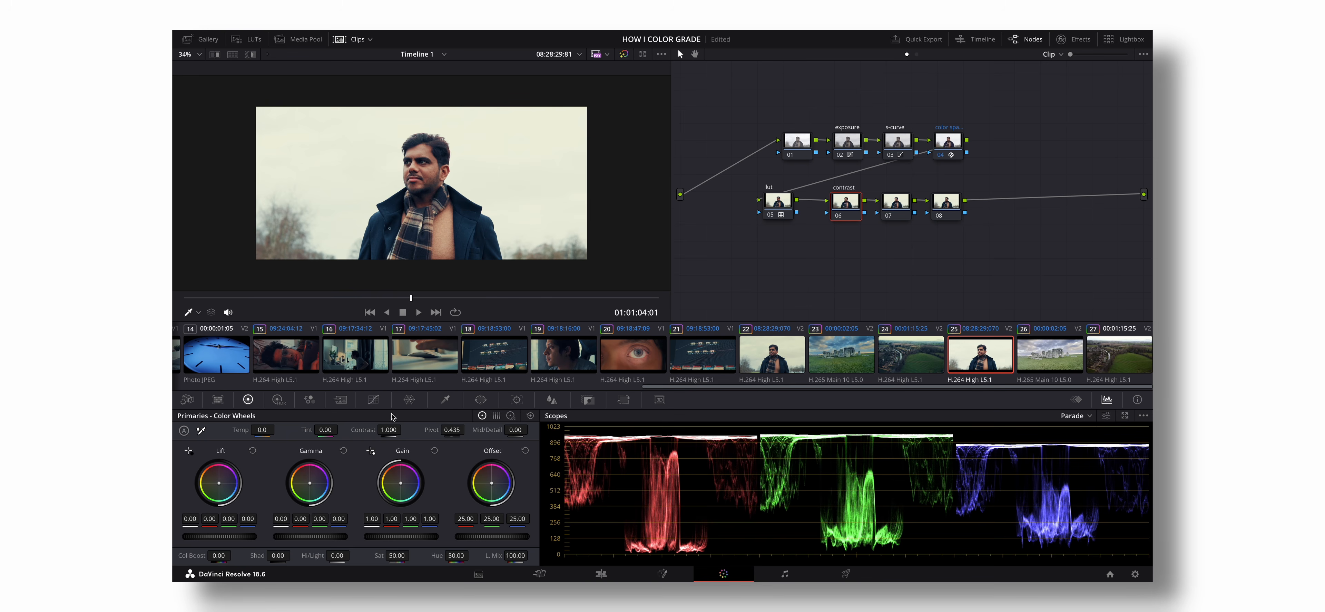
pyautogui.click(395, 430)
pyautogui.write('1.1')
pyautogui.press('Return')
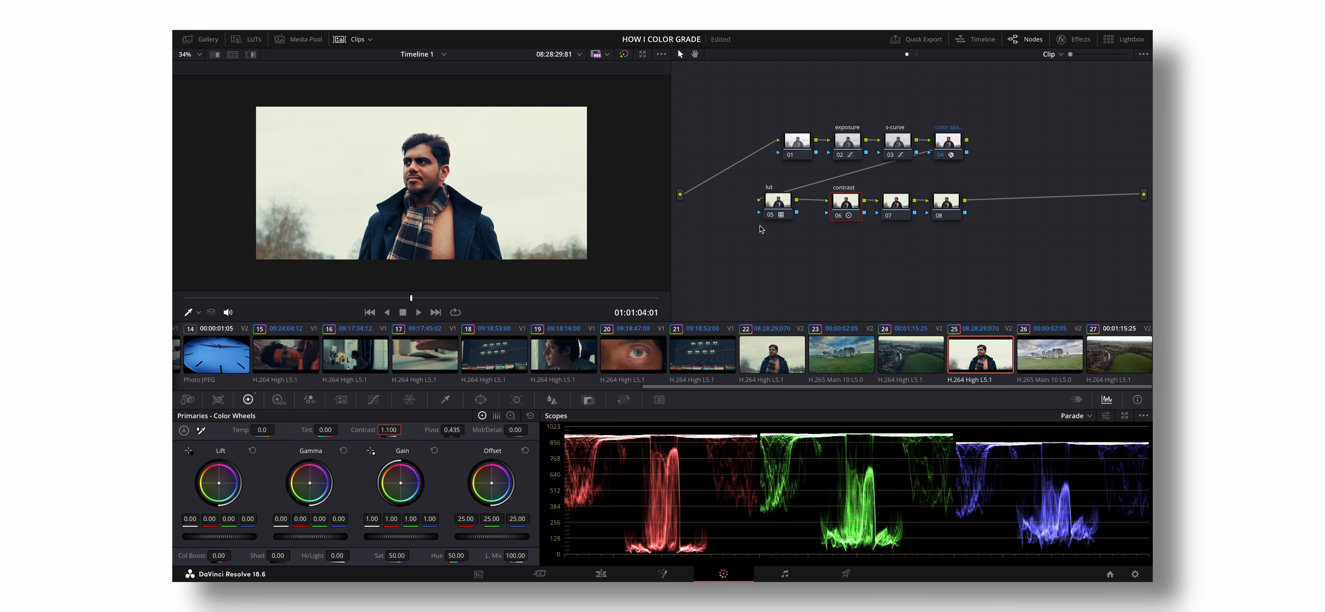
# - Space out nodes 07 and 08, label node 08 as sharpen and save the project
pyautogui.moveTo(950, 204); pyautogui.dragTo(993, 201)
pyautogui.moveTo(897, 201); pyautogui.dragTo(917, 200)
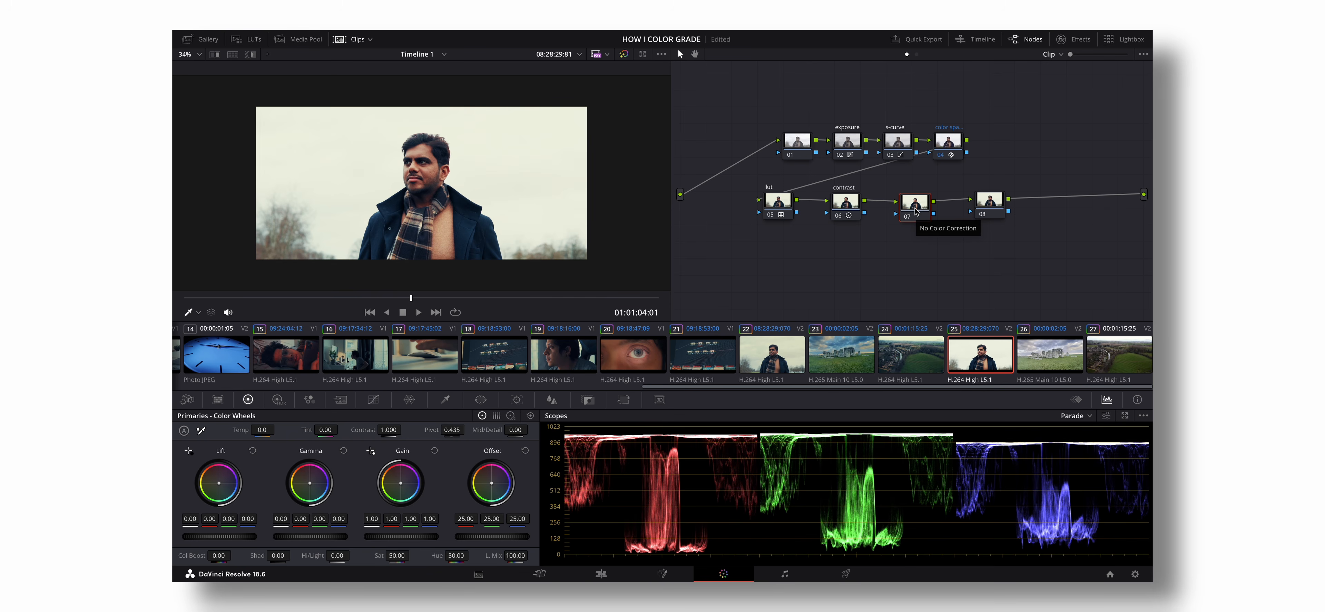
pyautogui.click(993, 196)
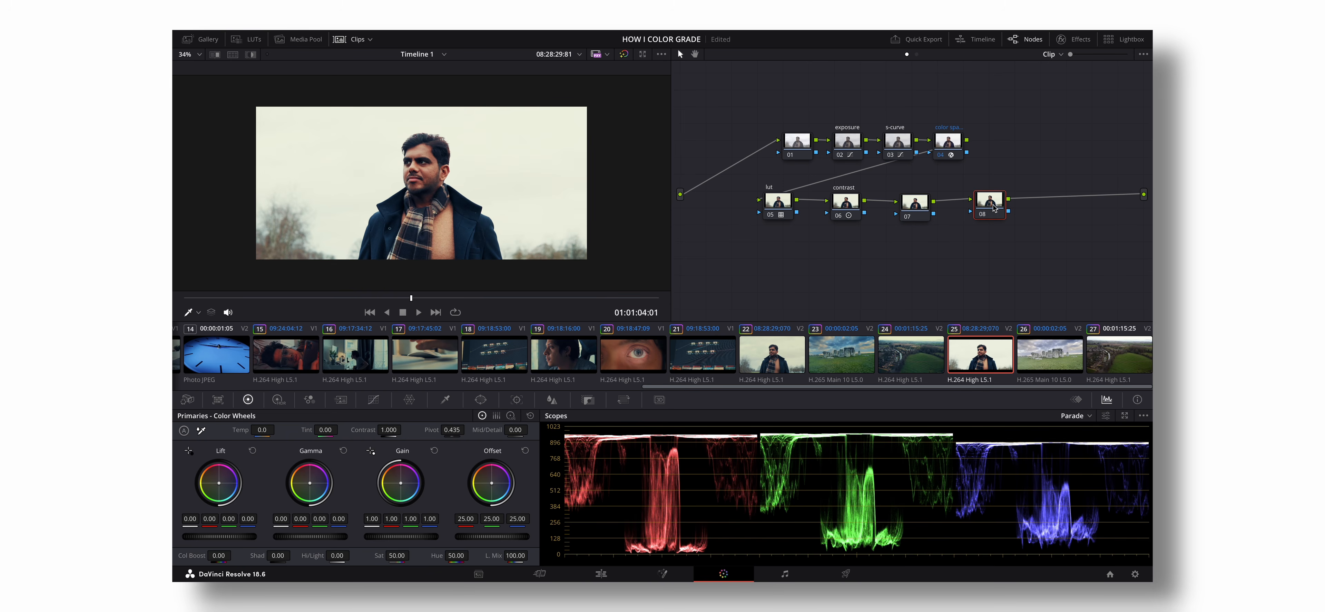
pyautogui.rightClick(994, 204)
pyautogui.click(1017, 227)
pyautogui.hotkey('ctrl', 's')
# - Sharpen the portrait slightly on the sharpen node by setting the sharpening radius of all channels to 0.48
pyautogui.click(552, 400)
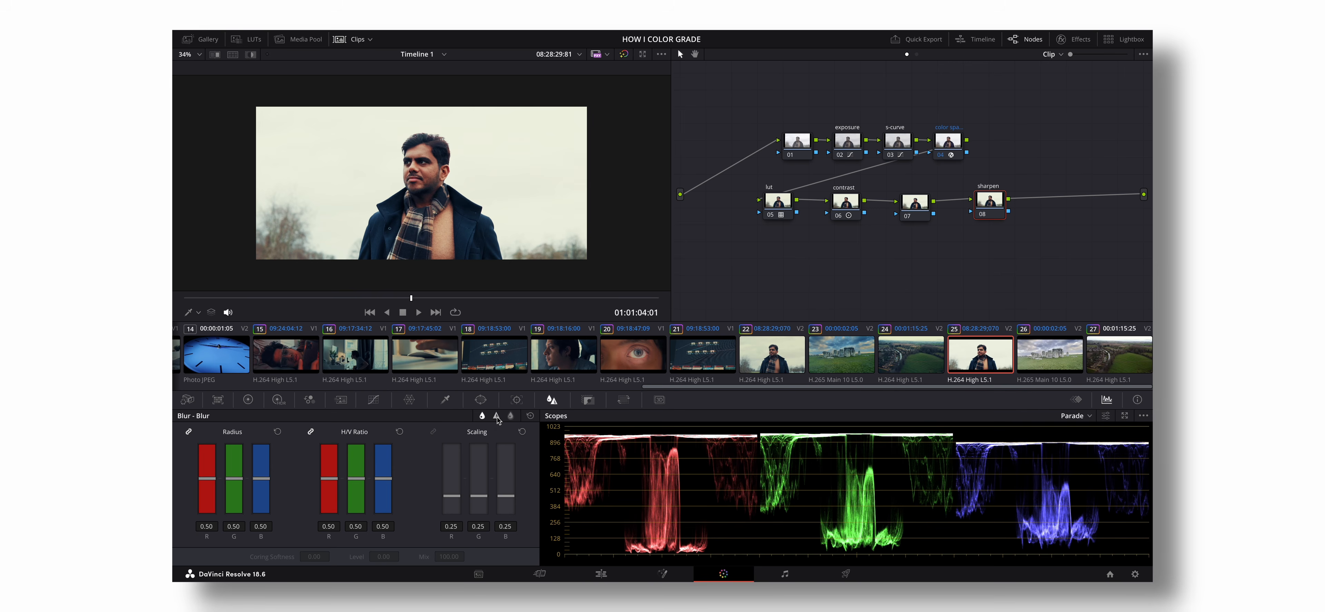
pyautogui.click(497, 415)
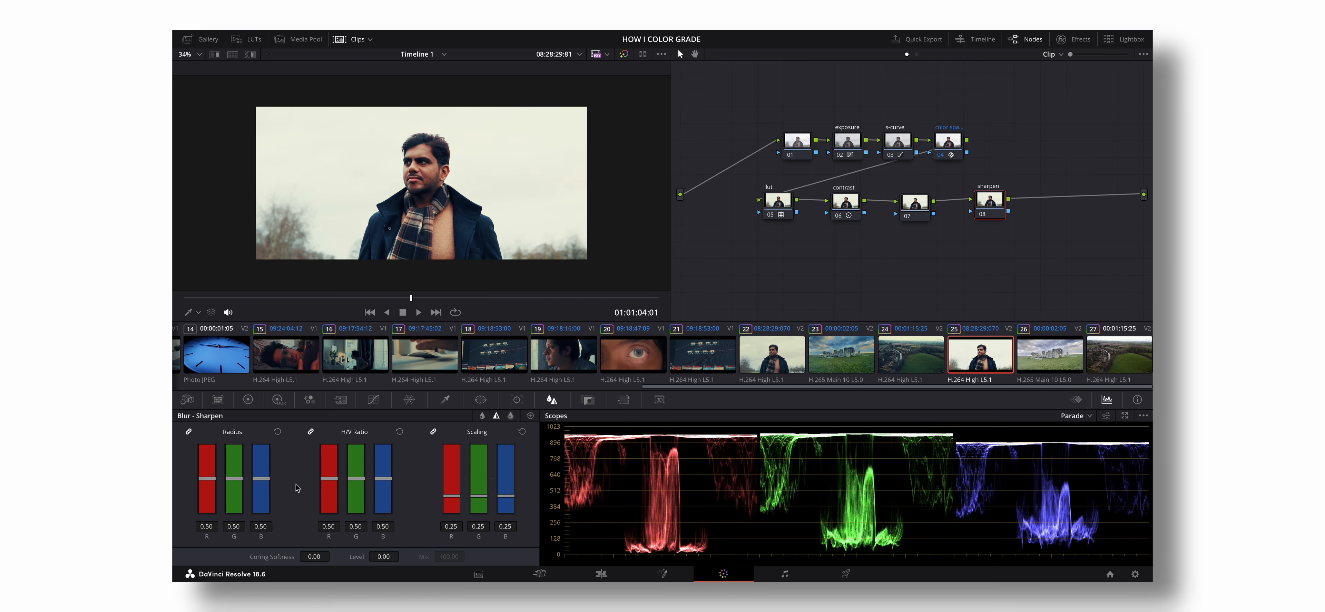
pyautogui.moveTo(268, 478)
pyautogui.mouseDown()
pyautogui.moveTo(268, 513)
pyautogui.moveTo(271, 479)
pyautogui.mouseUp()
# - Set the sharpen node's color space to Lab (CIE) and check that it is the active choice
pyautogui.rightClick(989, 206)
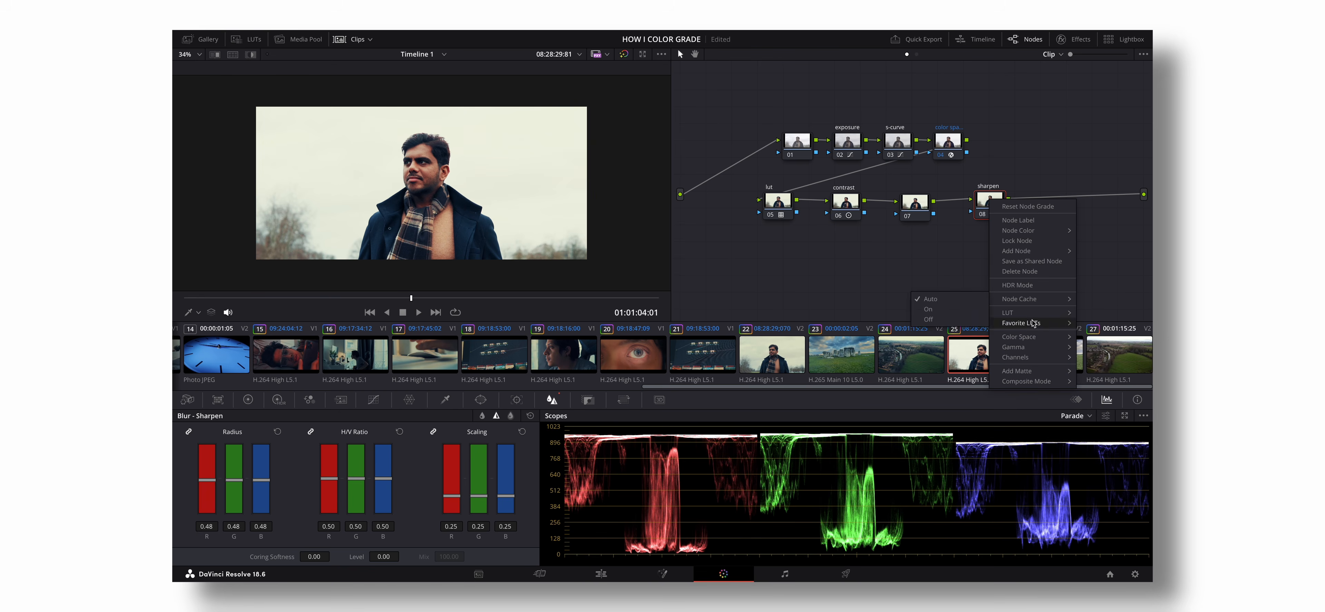
pyautogui.moveTo(1033, 338)
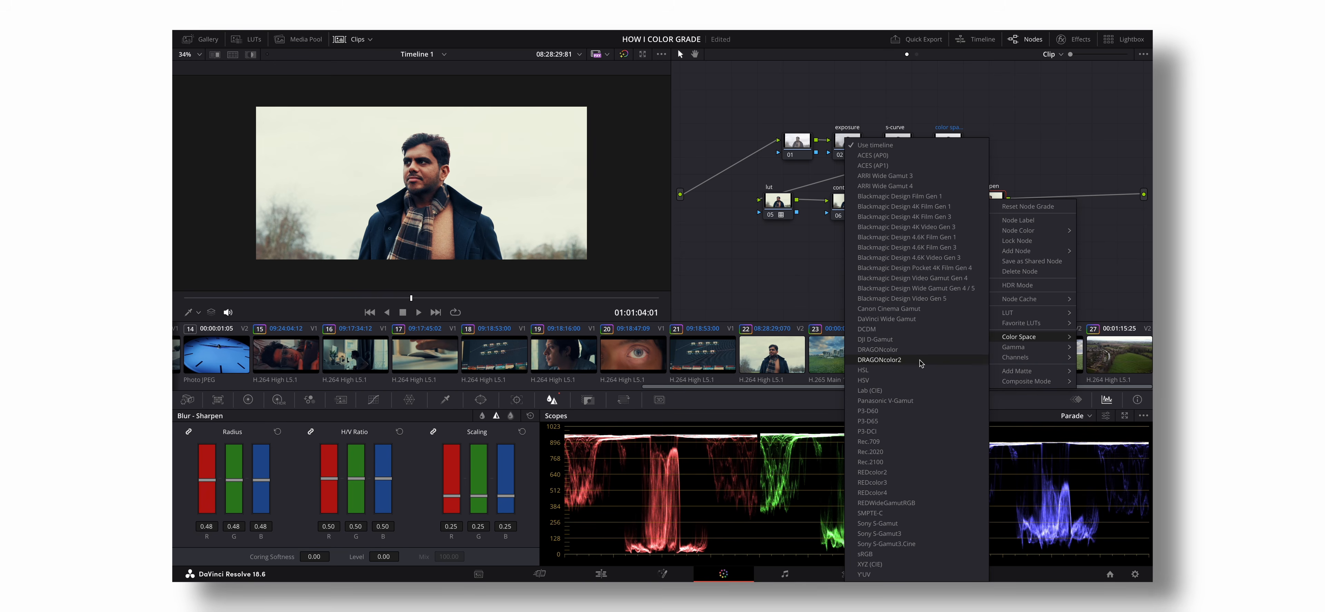
pyautogui.click(883, 392)
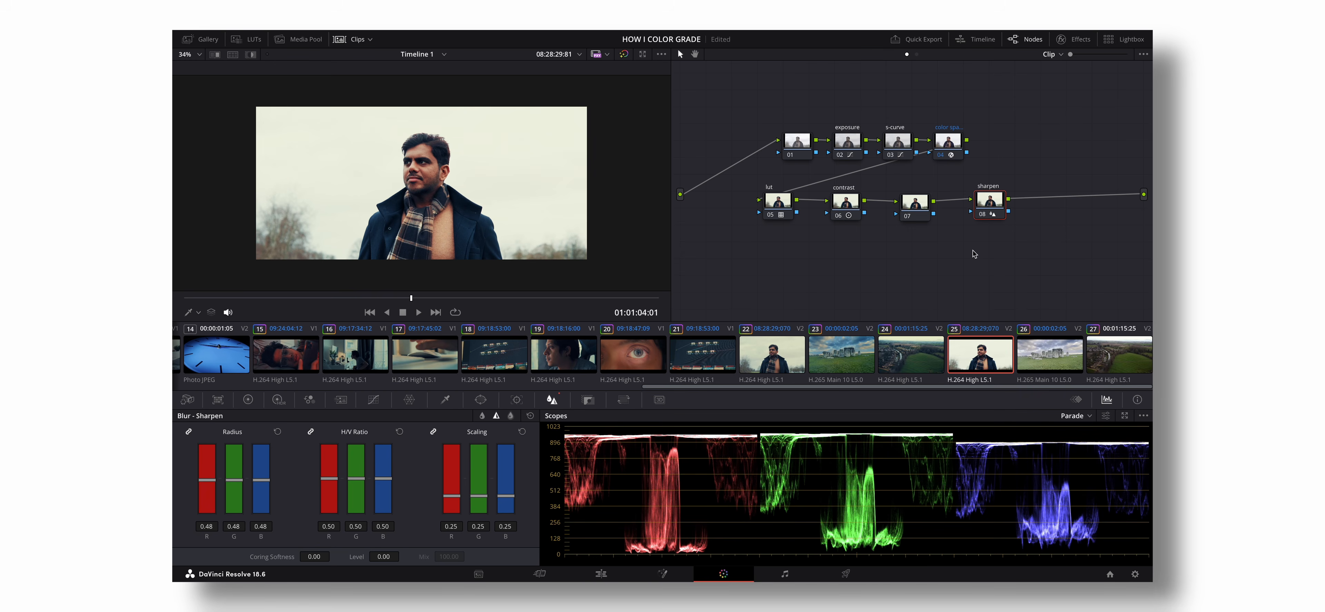
pyautogui.rightClick(991, 201)
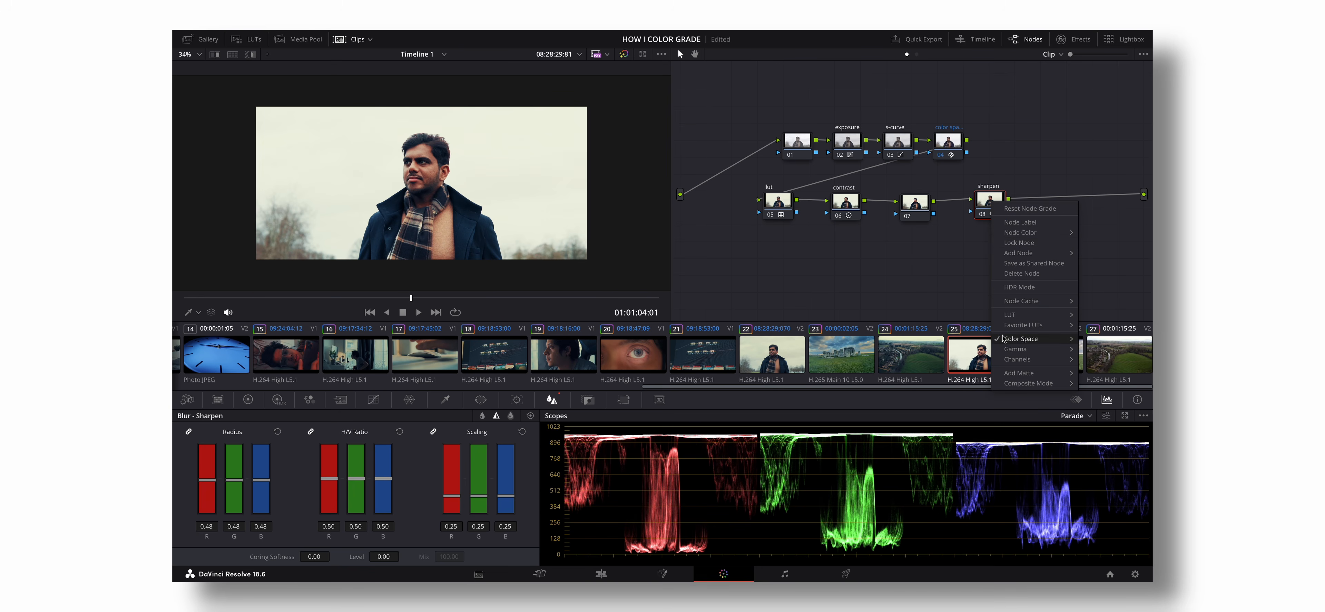
pyautogui.moveTo(1004, 340)
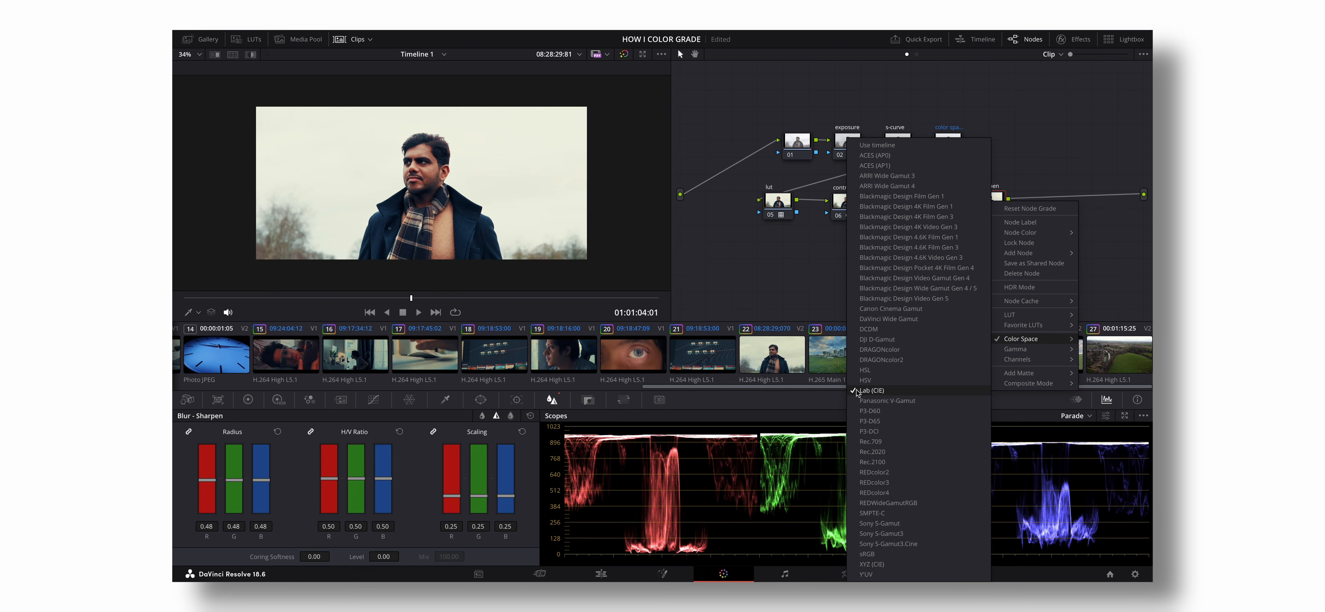
pyautogui.click(826, 308)
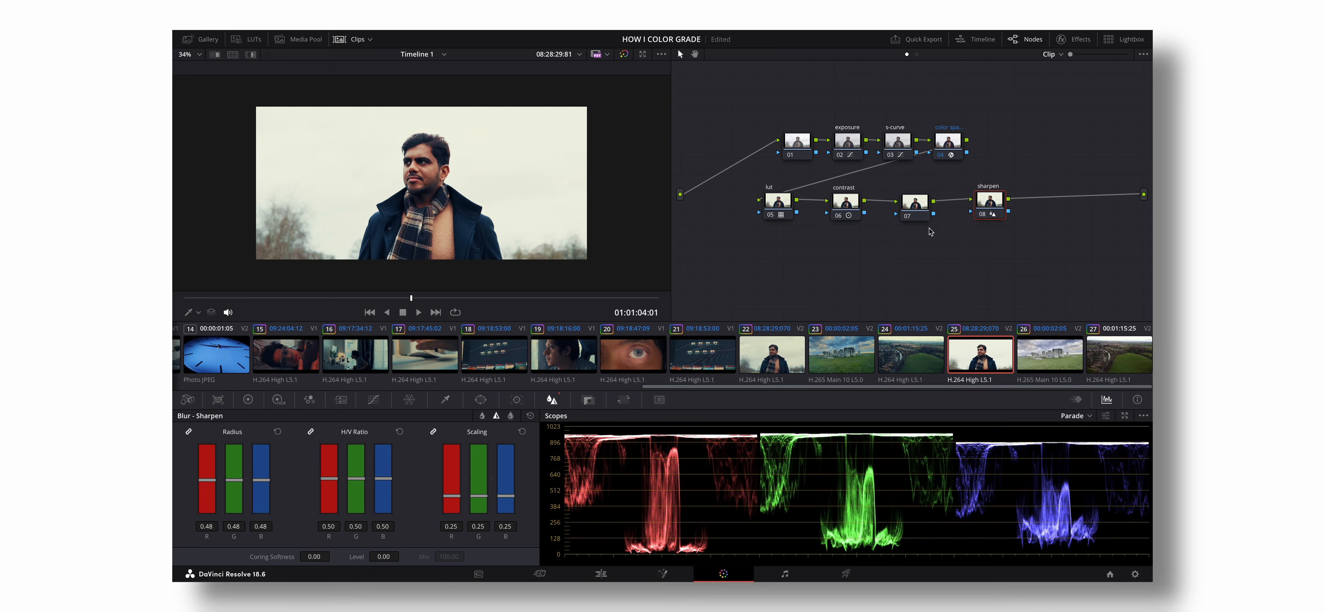
# - Label node 07 as dehancer and arrange it between the contrast and sharpen nodes
pyautogui.moveTo(992, 205); pyautogui.dragTo(928, 215)
pyautogui.rightClick(928, 215)
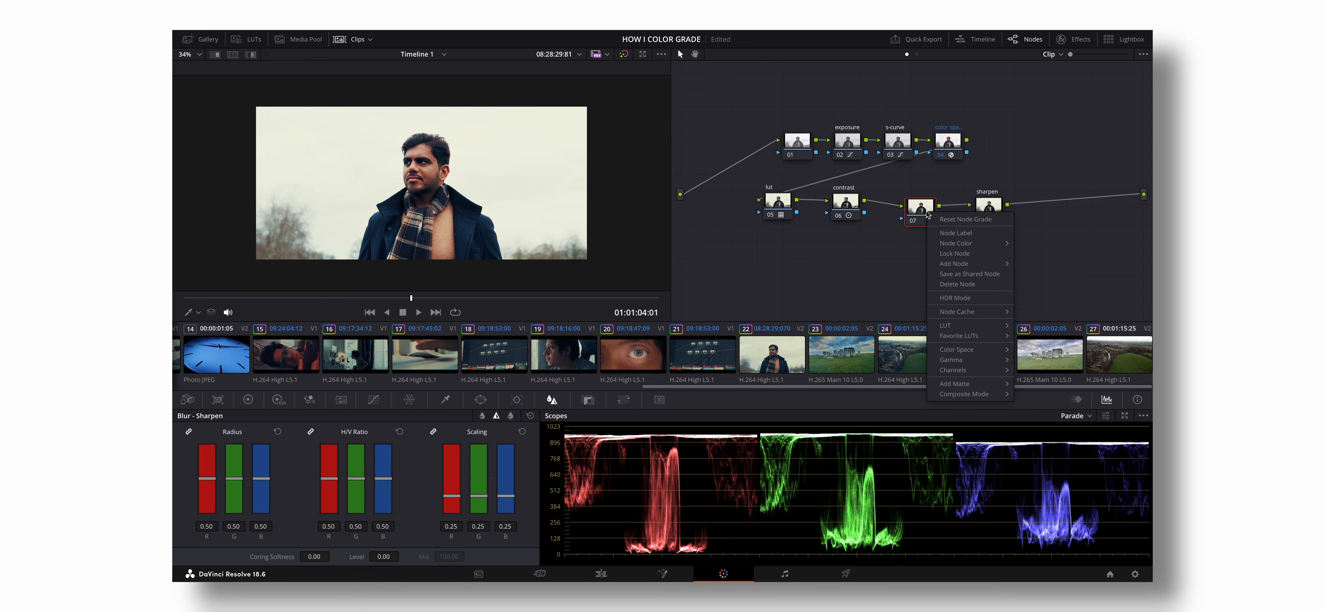
pyautogui.click(951, 233)
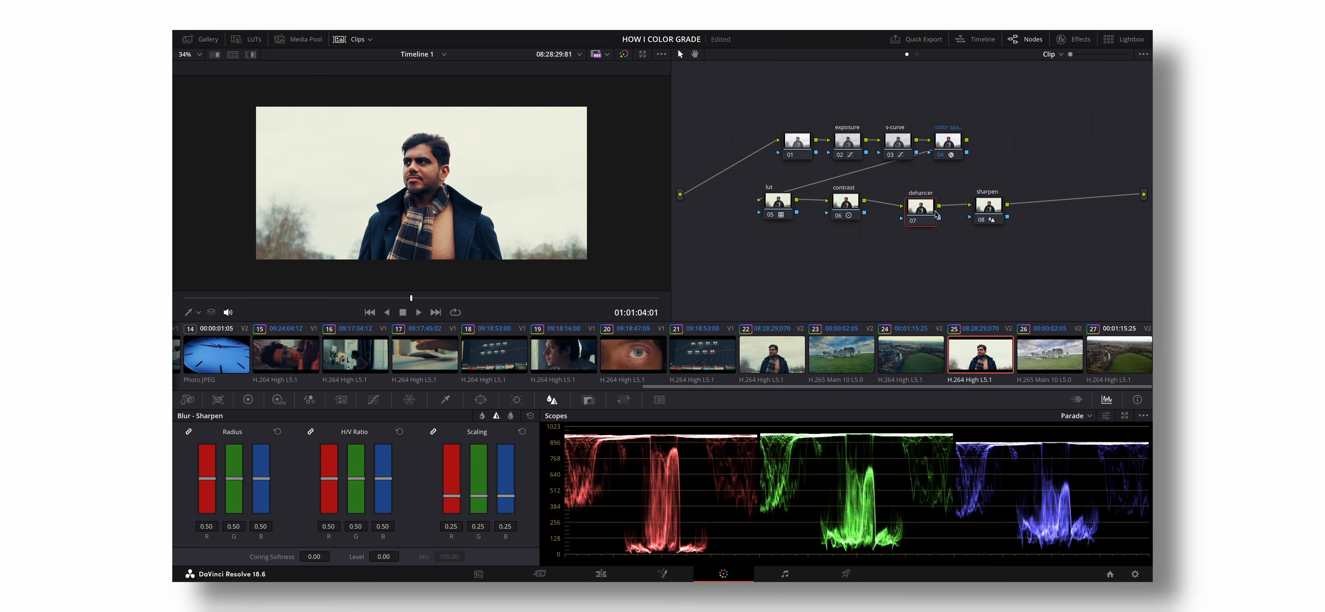
pyautogui.click(939, 247)
pyautogui.moveTo(928, 215); pyautogui.dragTo(925, 206)
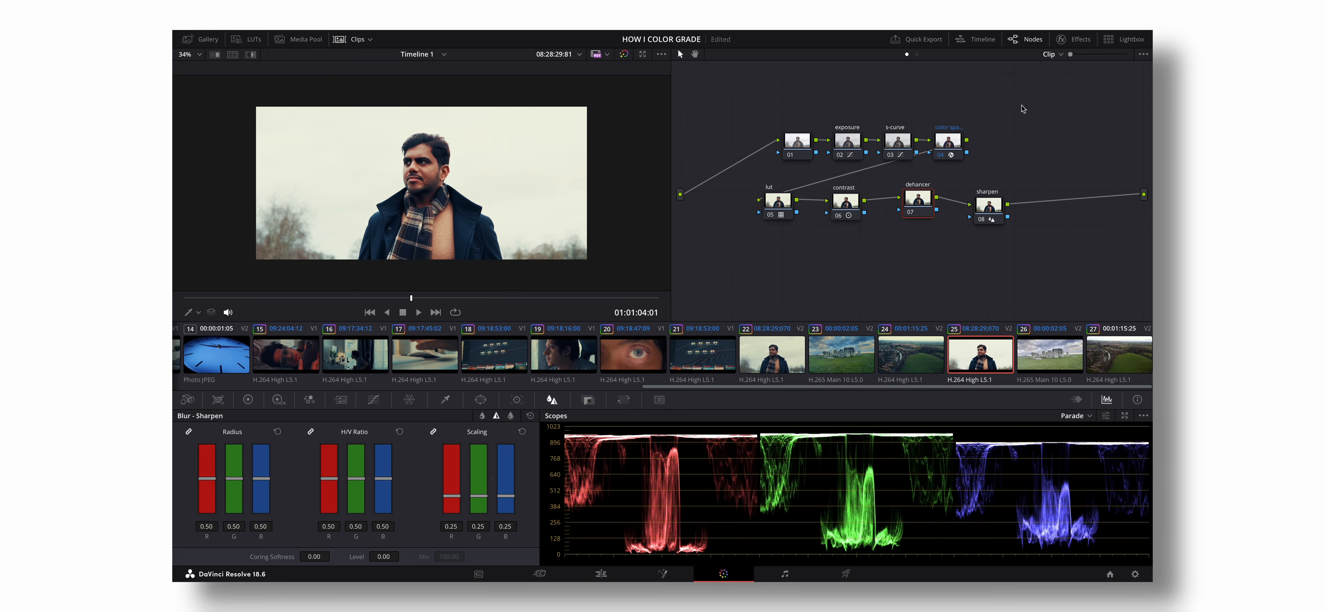
# - Add the Dehancer Pro 7.0.1 film emulation effect to the dehancer node
pyautogui.click(1062, 40)
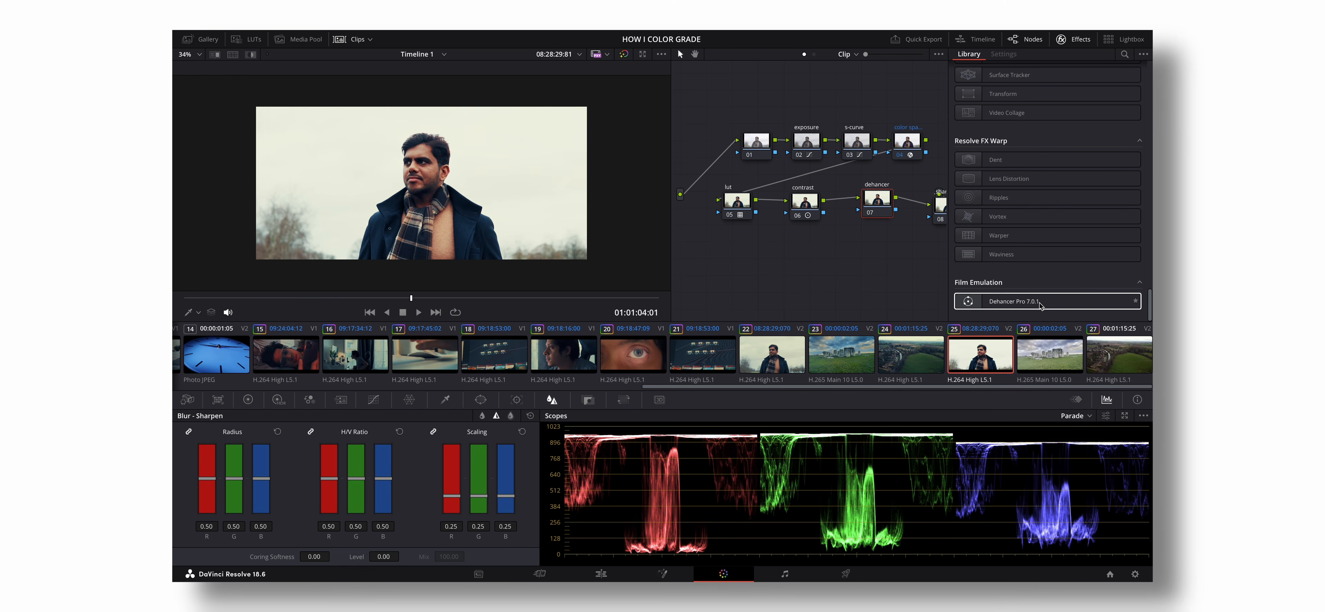
pyautogui.moveTo(1039, 304); pyautogui.dragTo(877, 200)
pyautogui.scroll(-2, 1058, 210)
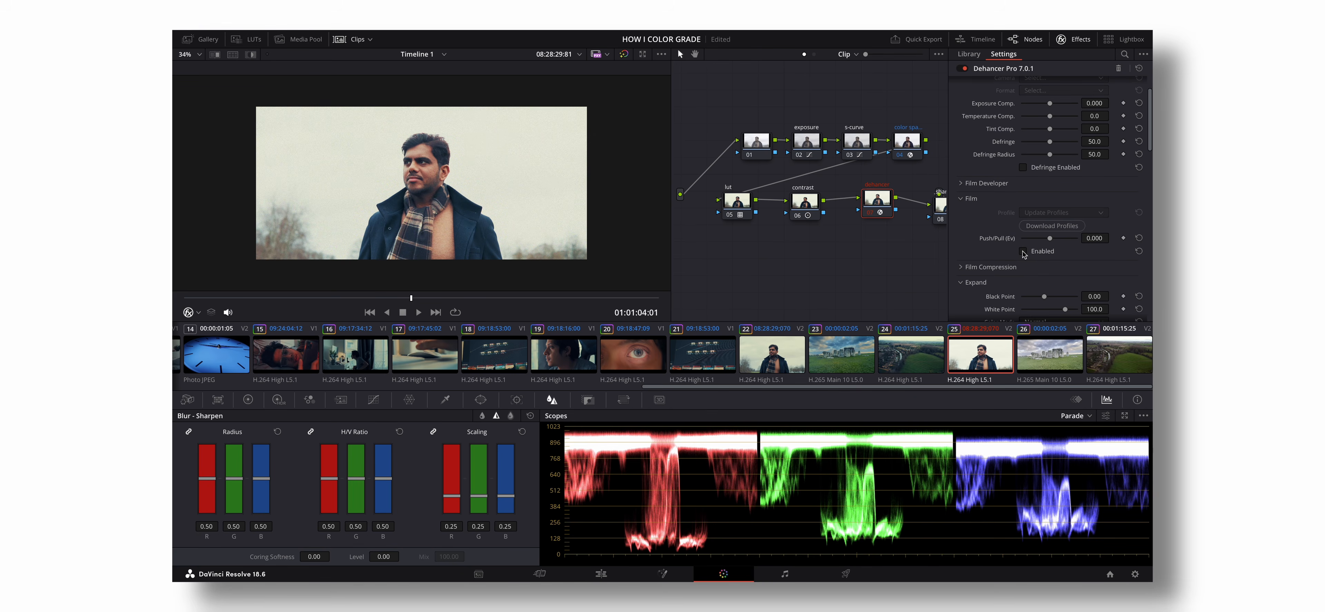
# - Expand Dehancer's Film Developer settings and disable its Print and Film Grain sections
pyautogui.scroll(2, 1022, 248)
pyautogui.click(994, 232)
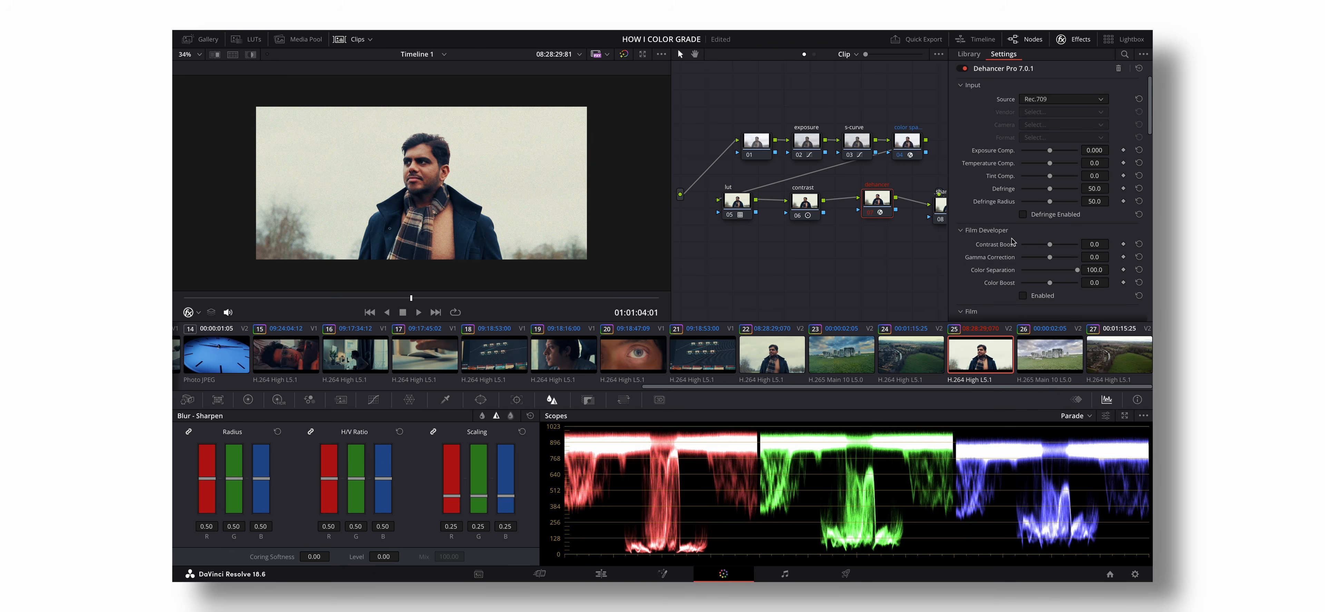
pyautogui.scroll(-5, 1012, 242)
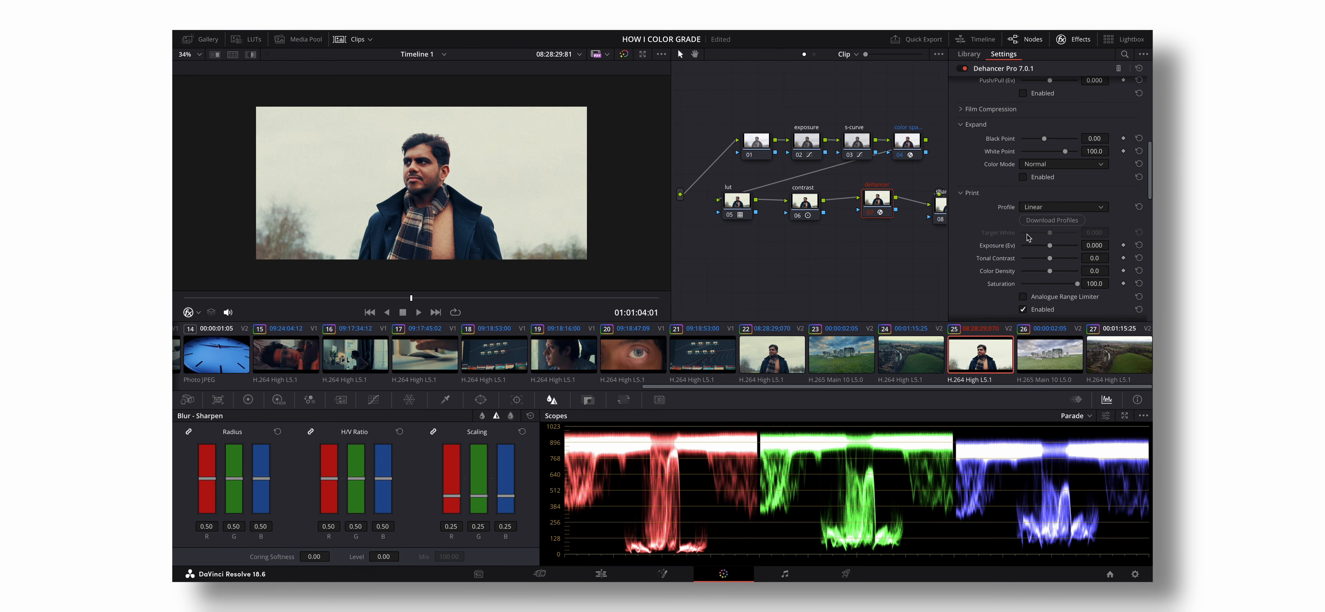
pyautogui.scroll(-3, 1027, 237)
pyautogui.click(1022, 240)
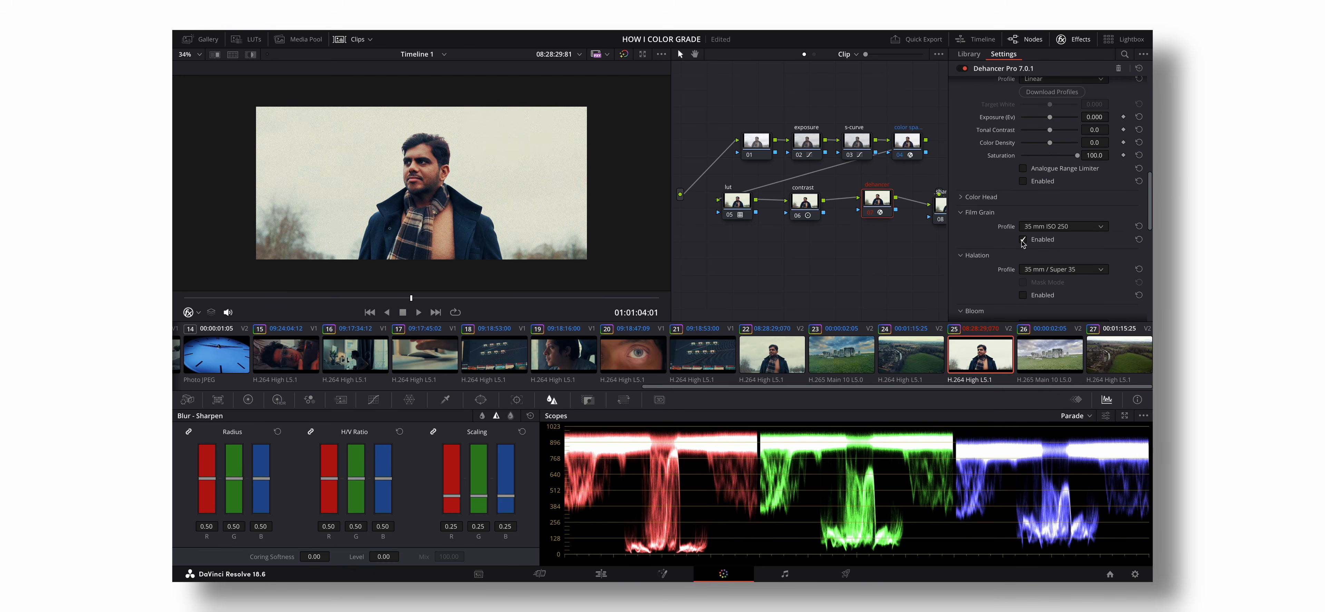
# - Enable Dehancer's Film Compression and raise its Color Density to 81.7
pyautogui.scroll(6, 988, 221)
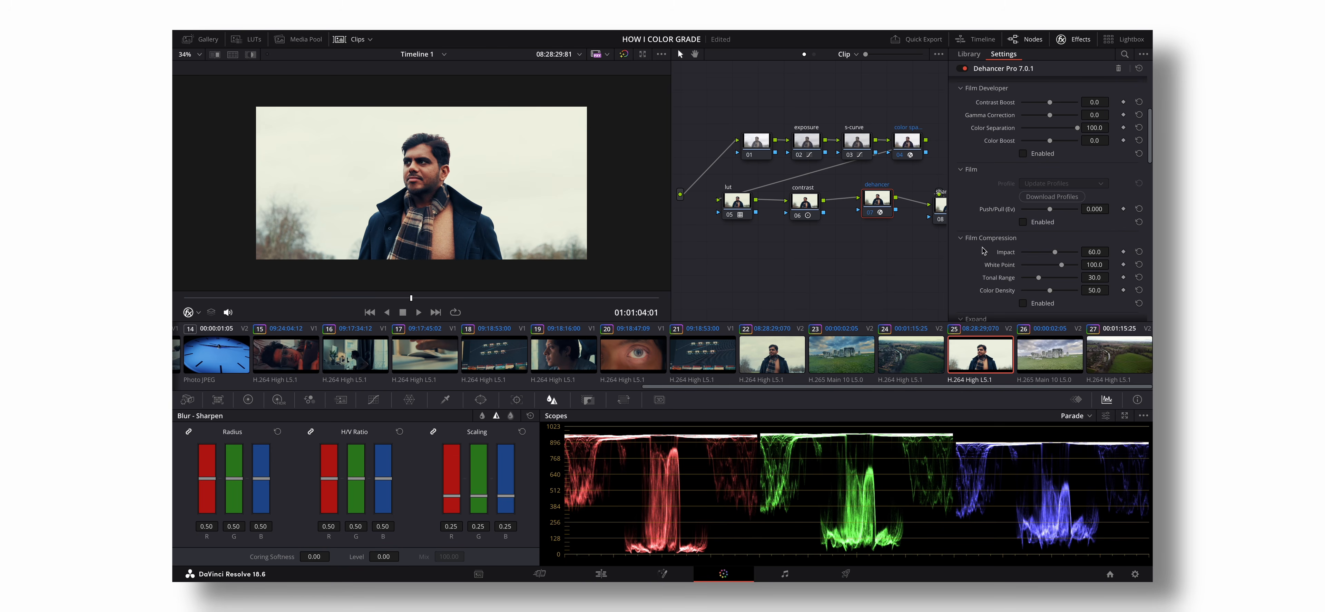
pyautogui.scroll(-1, 987, 251)
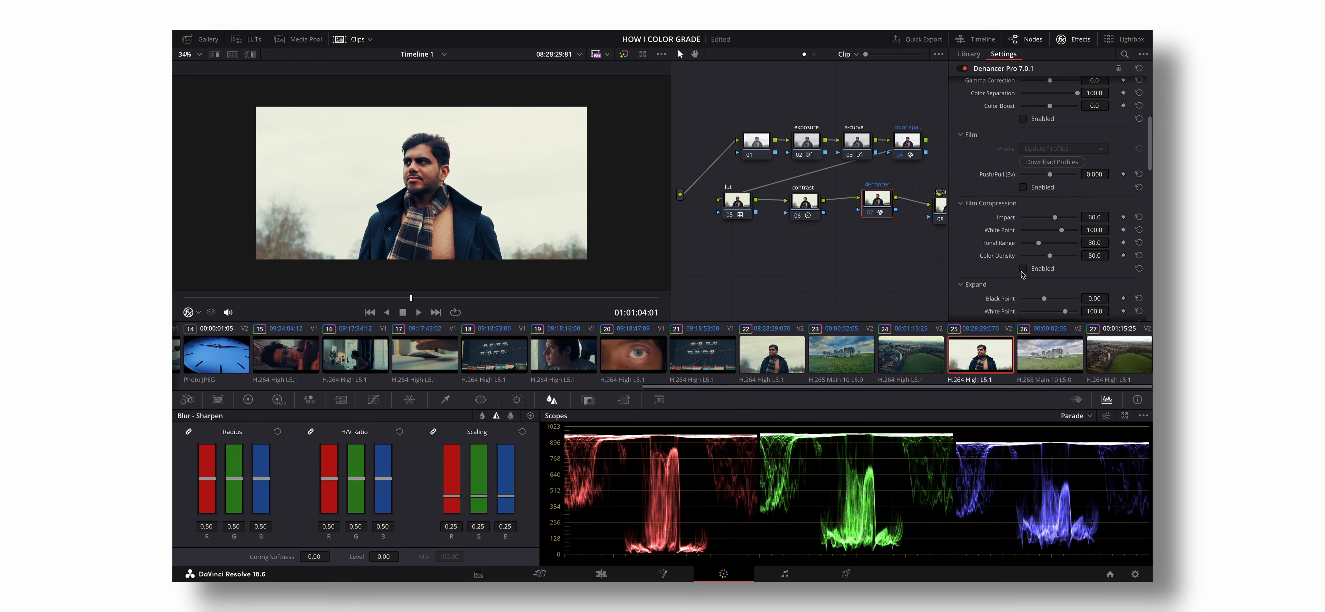
pyautogui.click(1023, 269)
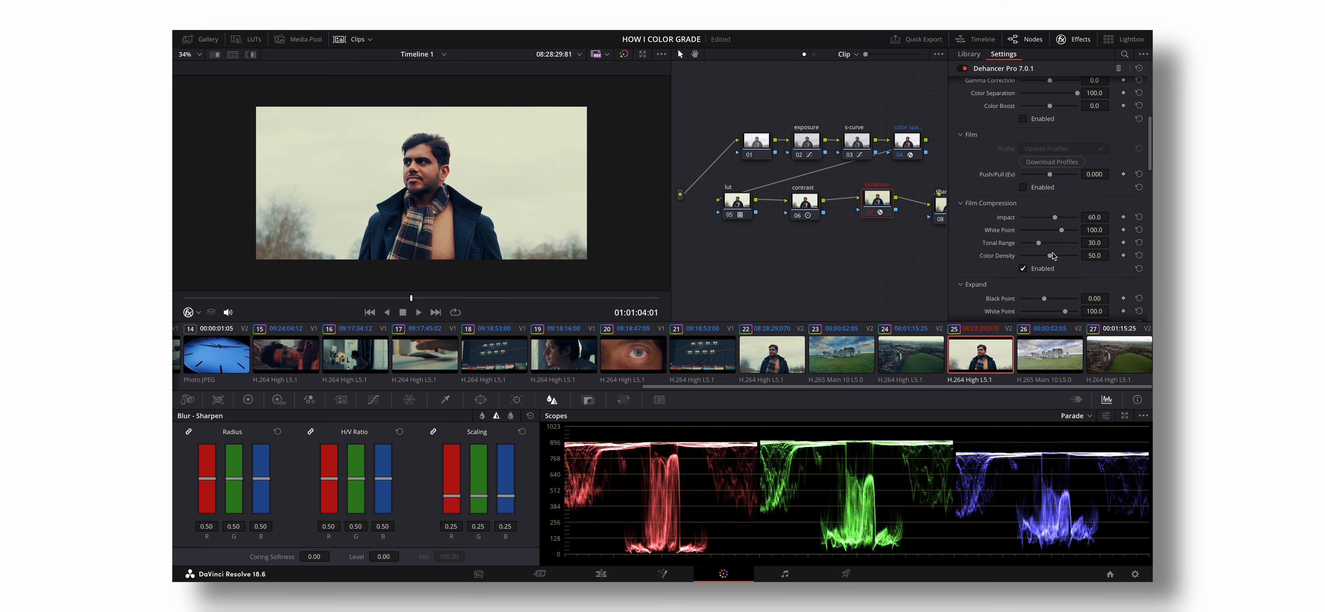
pyautogui.moveTo(1051, 256); pyautogui.dragTo(1068, 257)
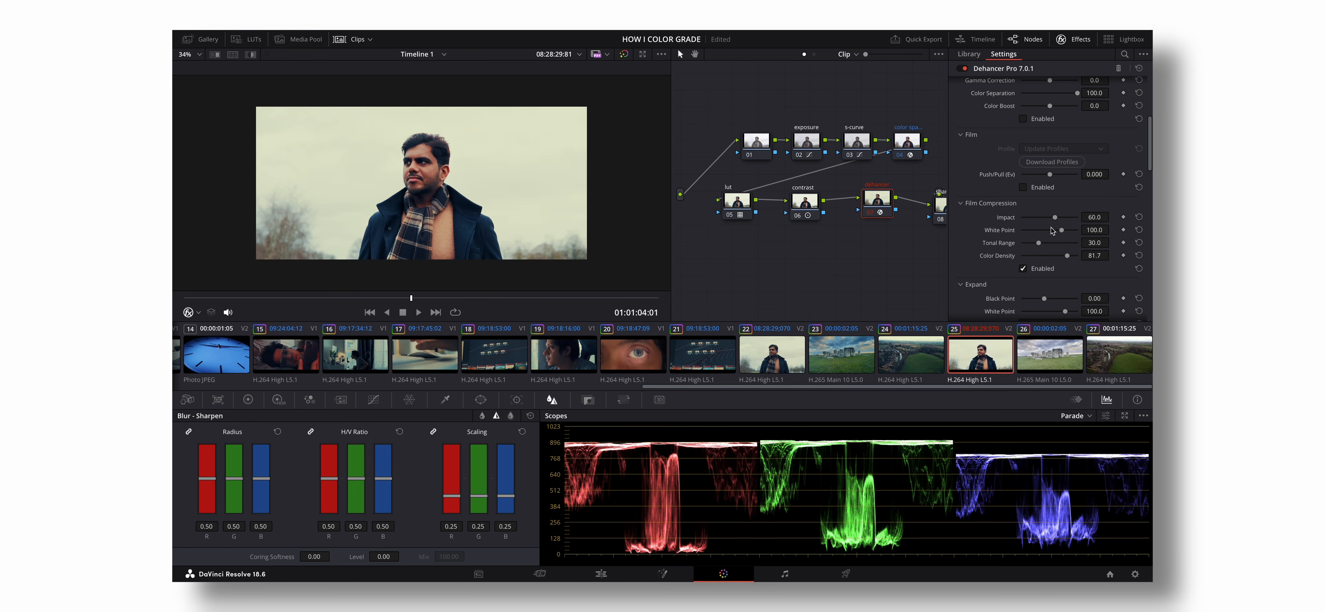
# - Switch Dehancer's Film Grain profile to Custom with Size 5.75 and Amount 25.7, and enable the section
pyautogui.scroll(-5, 1029, 267)
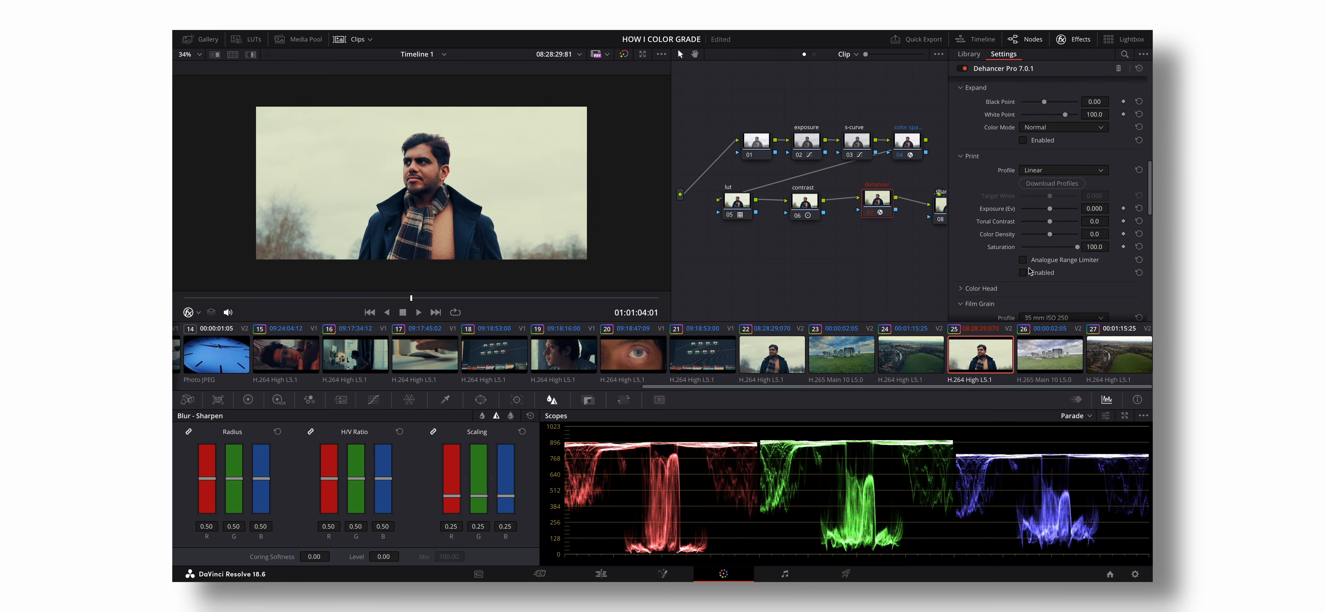
pyautogui.scroll(-2, 1029, 272)
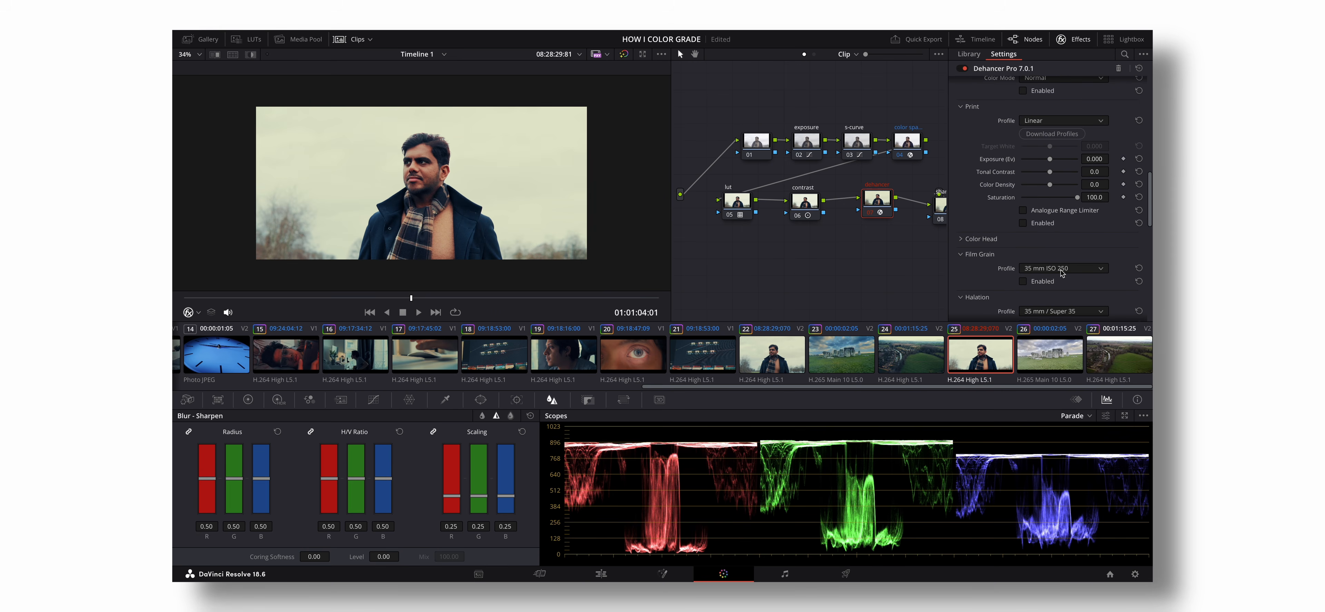
pyautogui.click(1093, 275)
pyautogui.click(1077, 283)
pyautogui.scroll(-2, 1041, 239)
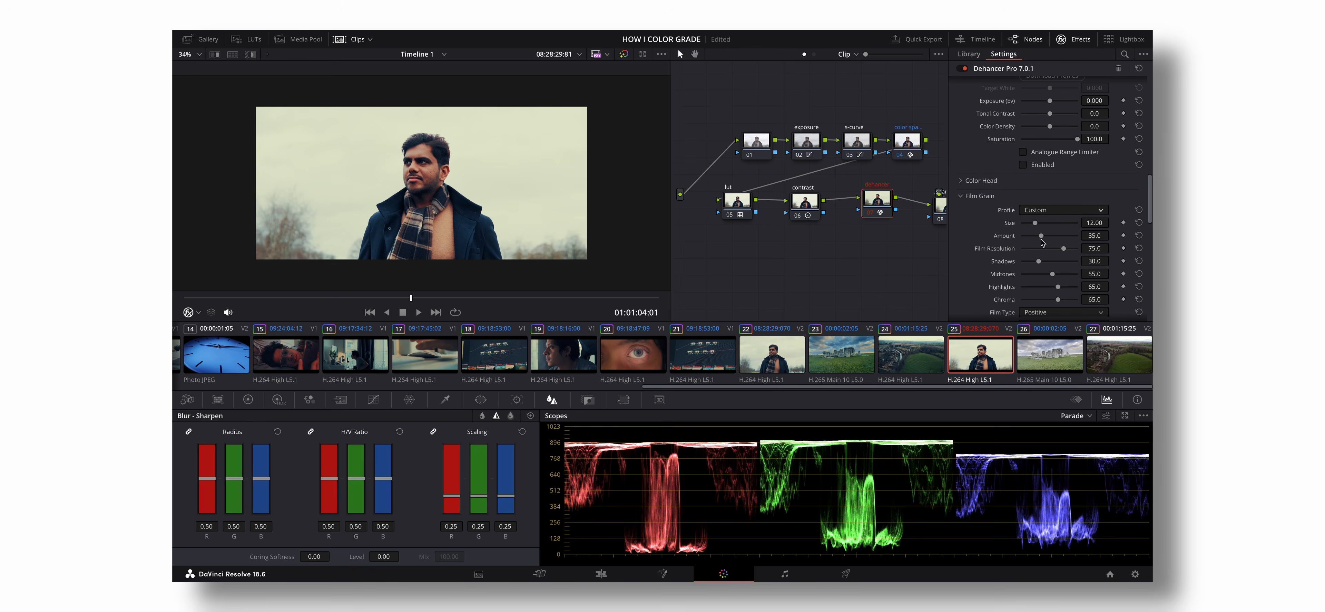
pyautogui.moveTo(1033, 224); pyautogui.dragTo(1028, 224)
pyautogui.scroll(-3, 1029, 270)
pyautogui.click(1023, 259)
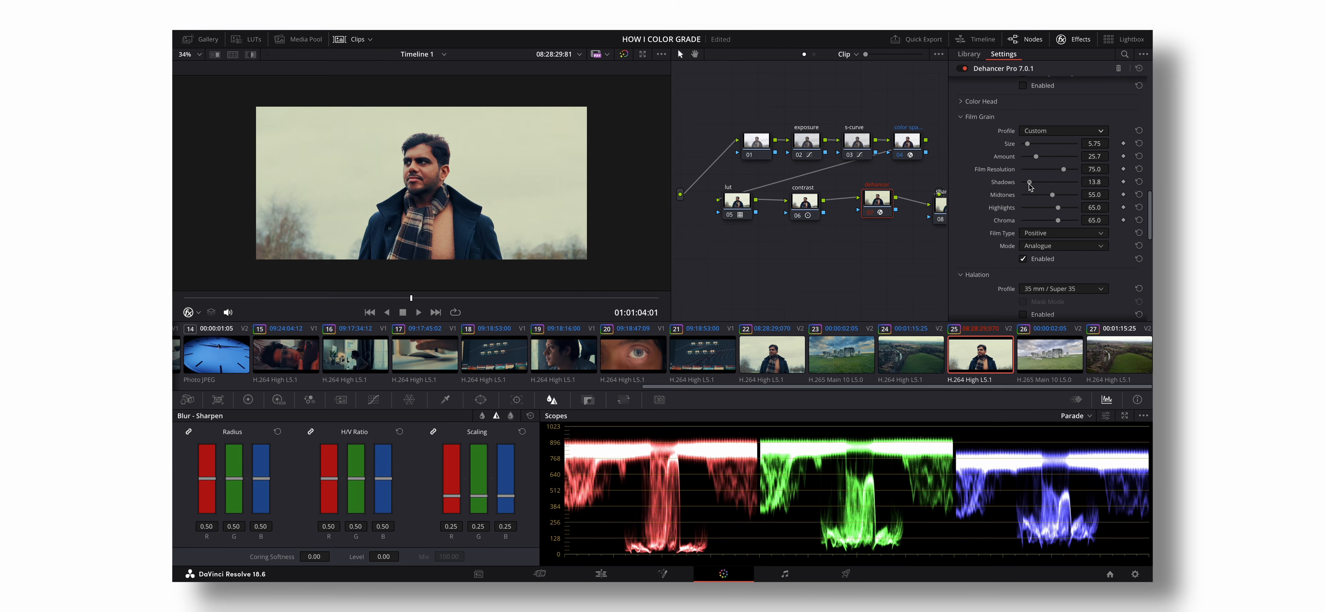
# - Lower the film grain's Shadows to 9.1, Highlights to 11.9 and Midtones to 32.1
pyautogui.moveTo(1030, 183); pyautogui.dragTo(1029, 211)
pyautogui.moveTo(1052, 195); pyautogui.dragTo(1041, 200)
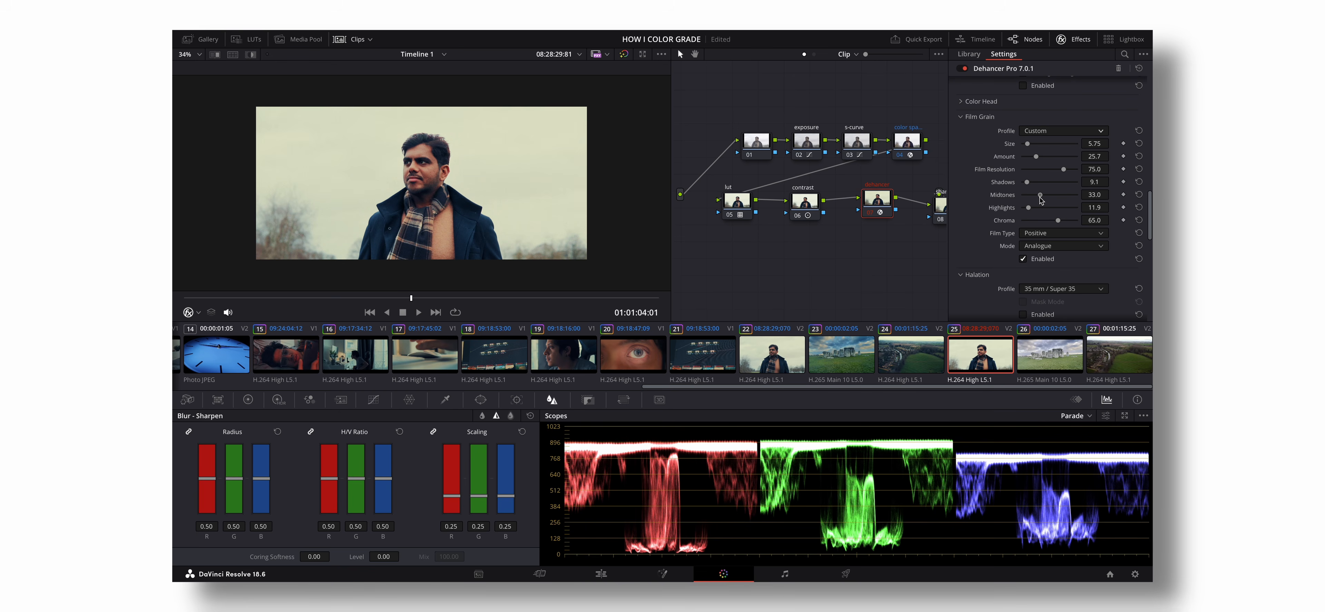
pyautogui.moveTo(1040, 200); pyautogui.dragTo(1039, 200)
# - Enable Halation with a Custom profile, setting Source Limiter to 23.0 and Background Gain to 85.3
pyautogui.scroll(-3, 1026, 211)
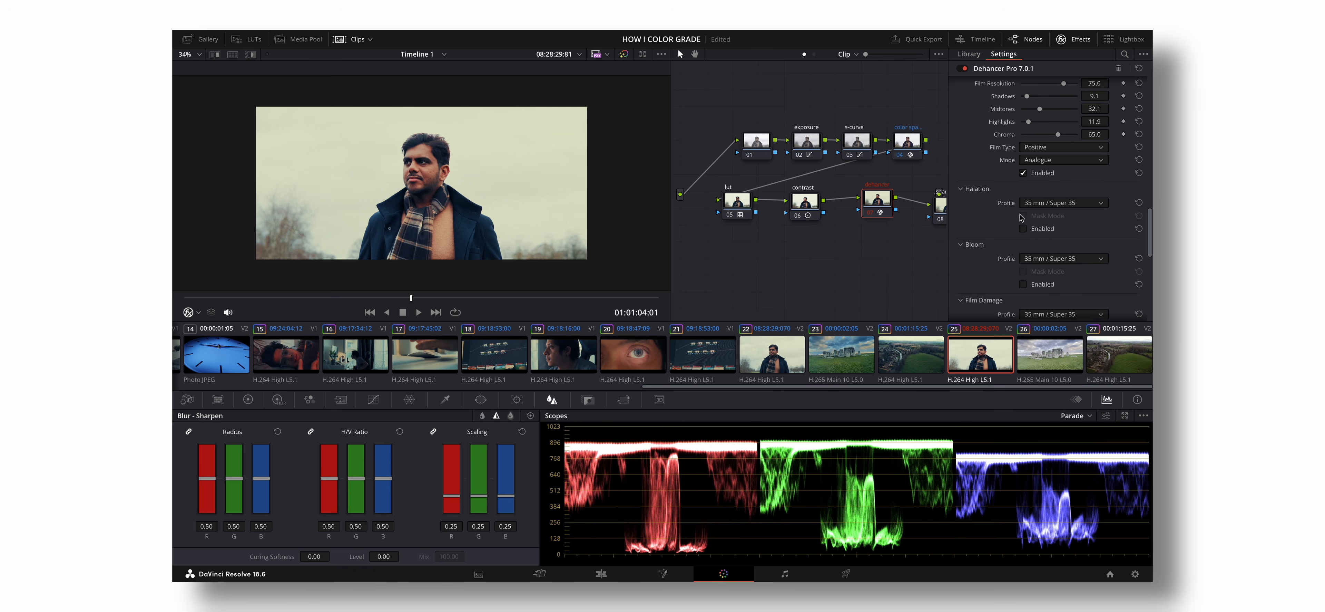
pyautogui.click(1062, 202)
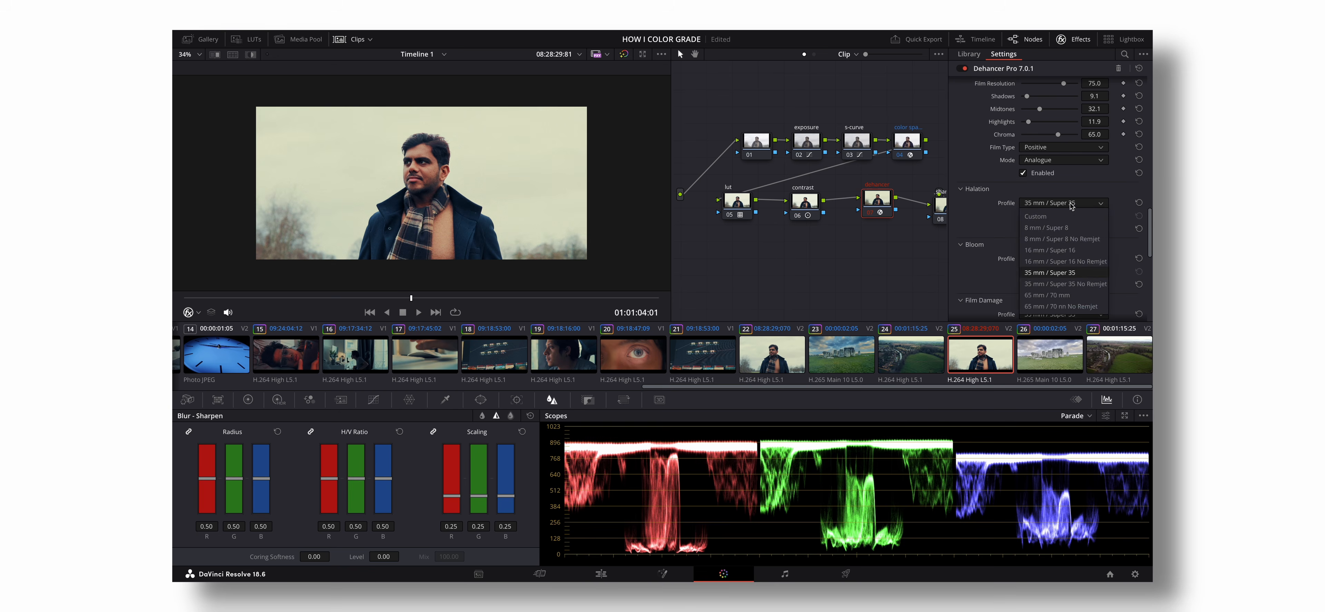
pyautogui.click(1065, 231)
pyautogui.scroll(-4, 1049, 235)
pyautogui.scroll(-1, 1048, 236)
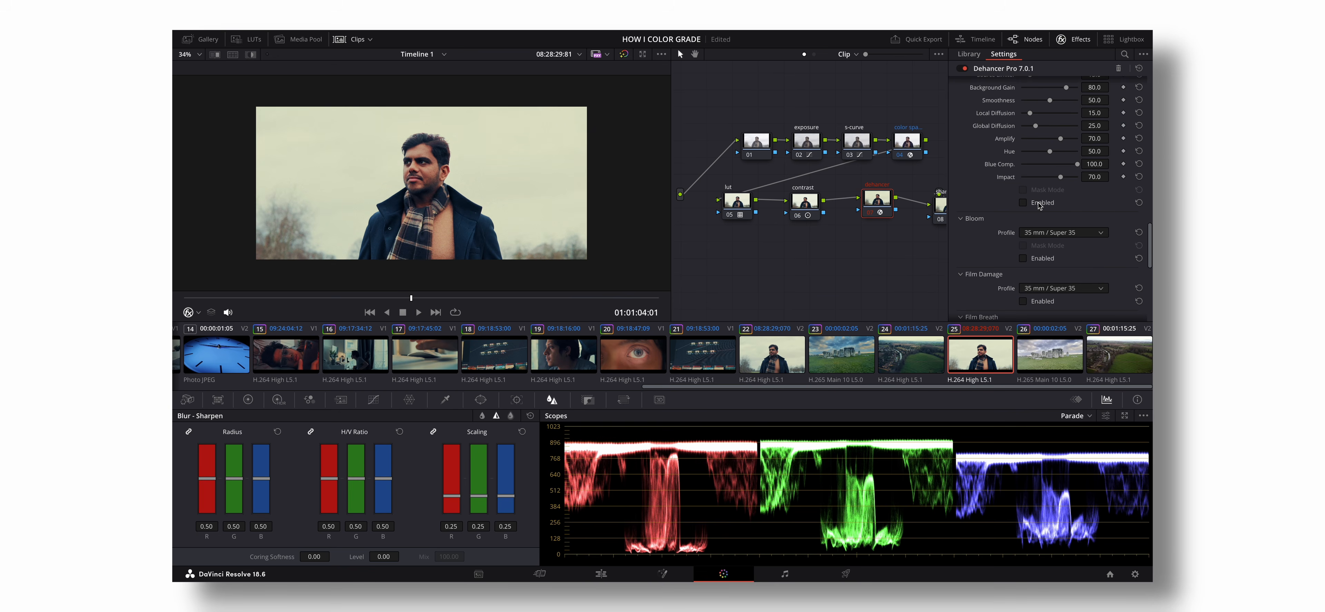
pyautogui.scroll(4, 1026, 206)
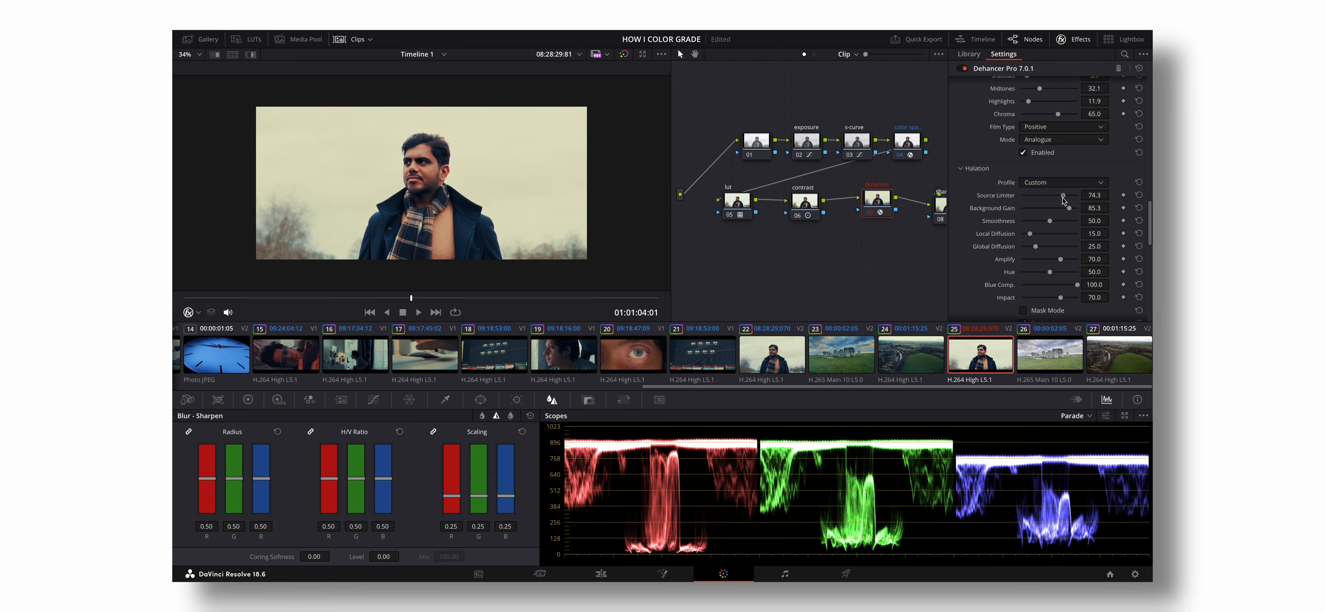
pyautogui.moveTo(1069, 198); pyautogui.dragTo(1035, 200)
pyautogui.scroll(-1, 1042, 237)
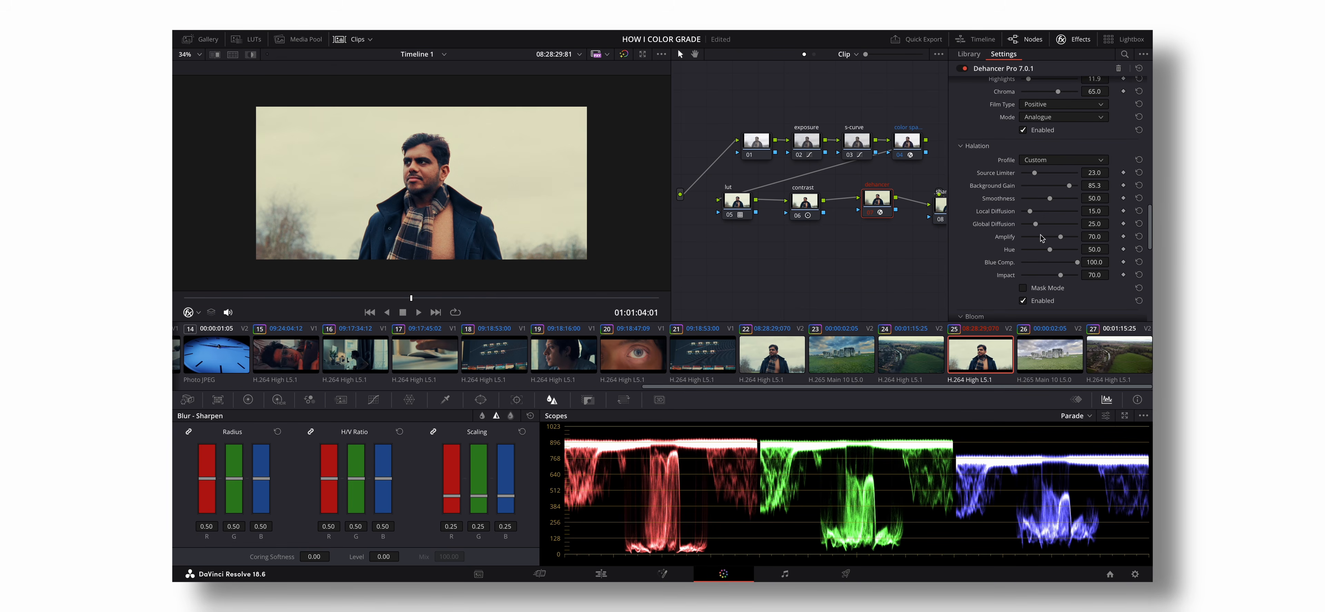
# - Enable Bloom with a Custom profile and raise its Source Limiter and Diffusion
pyautogui.scroll(-2, 1037, 248)
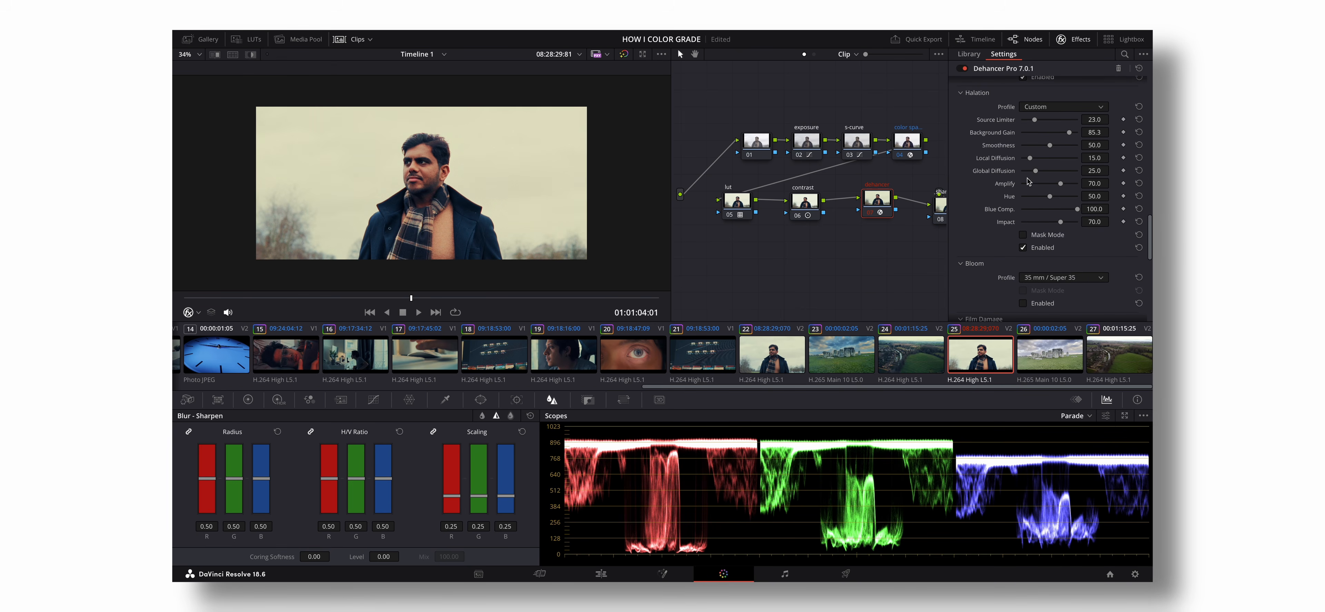
pyautogui.scroll(-2, 1034, 239)
pyautogui.click(1096, 236)
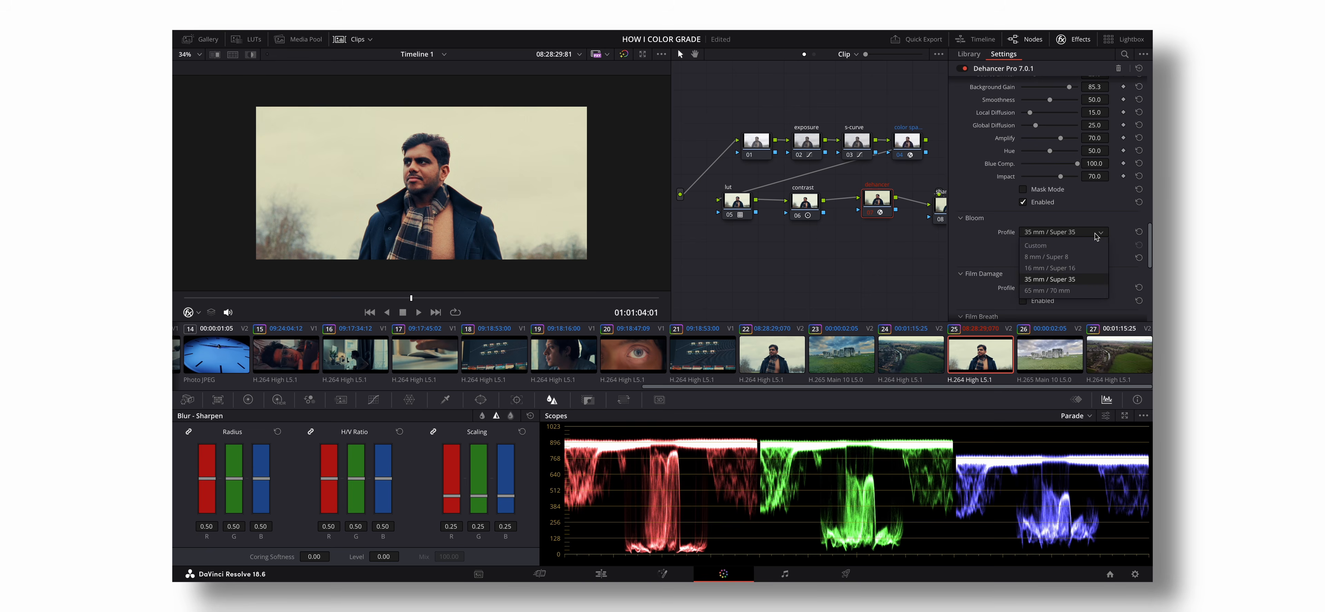
pyautogui.click(1069, 242)
pyautogui.scroll(-4, 1050, 252)
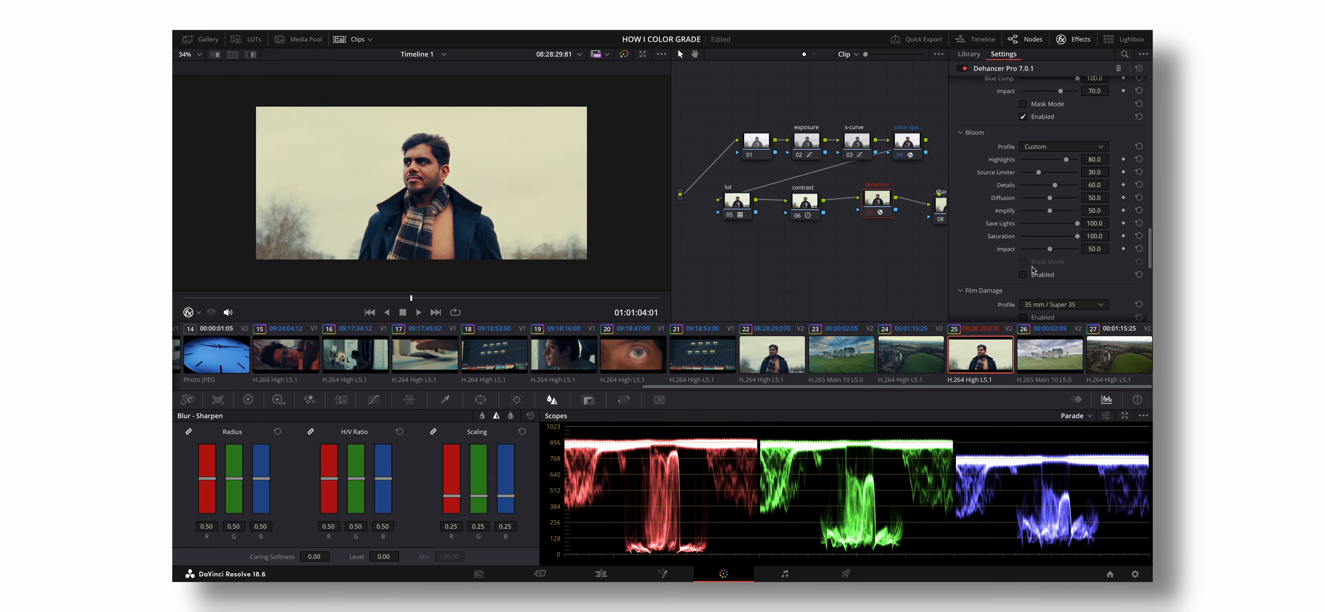
pyautogui.click(1023, 274)
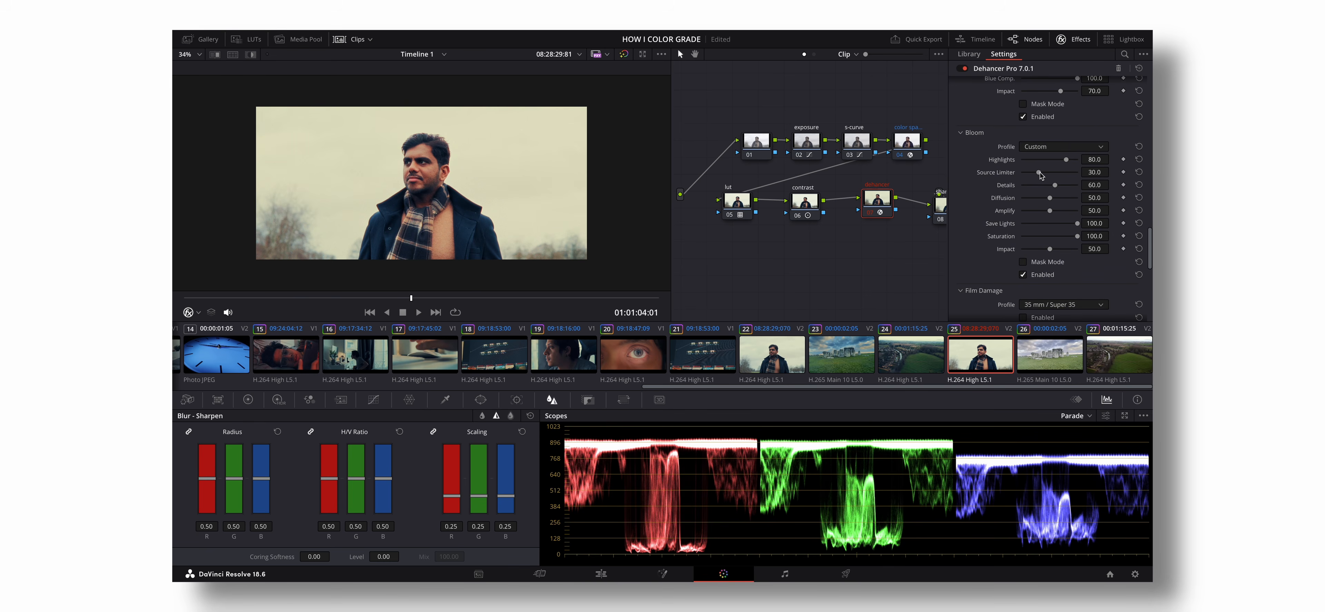
pyautogui.moveTo(1050, 174); pyautogui.dragTo(1053, 172)
pyautogui.moveTo(1050, 198); pyautogui.dragTo(1058, 199)
pyautogui.moveTo(1058, 197); pyautogui.dragTo(1060, 199)
# - Close the effect settings and compare the portrait with the dehancer node off and on
pyautogui.scroll(-3, 979, 264)
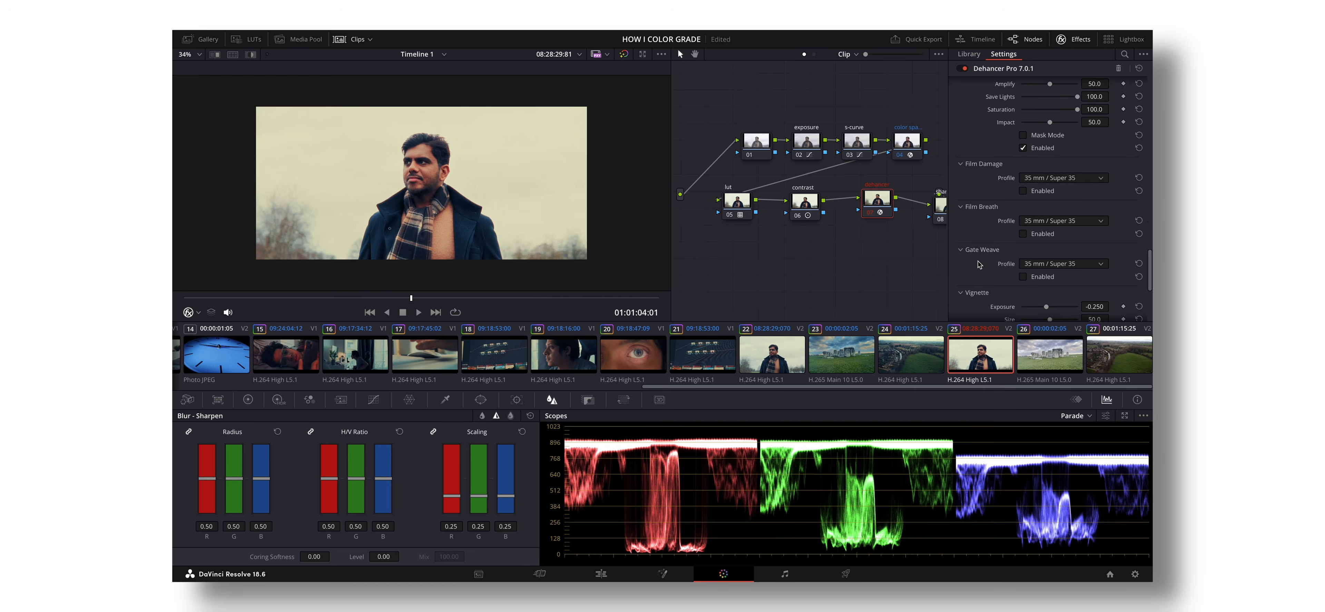
pyautogui.scroll(-1, 979, 264)
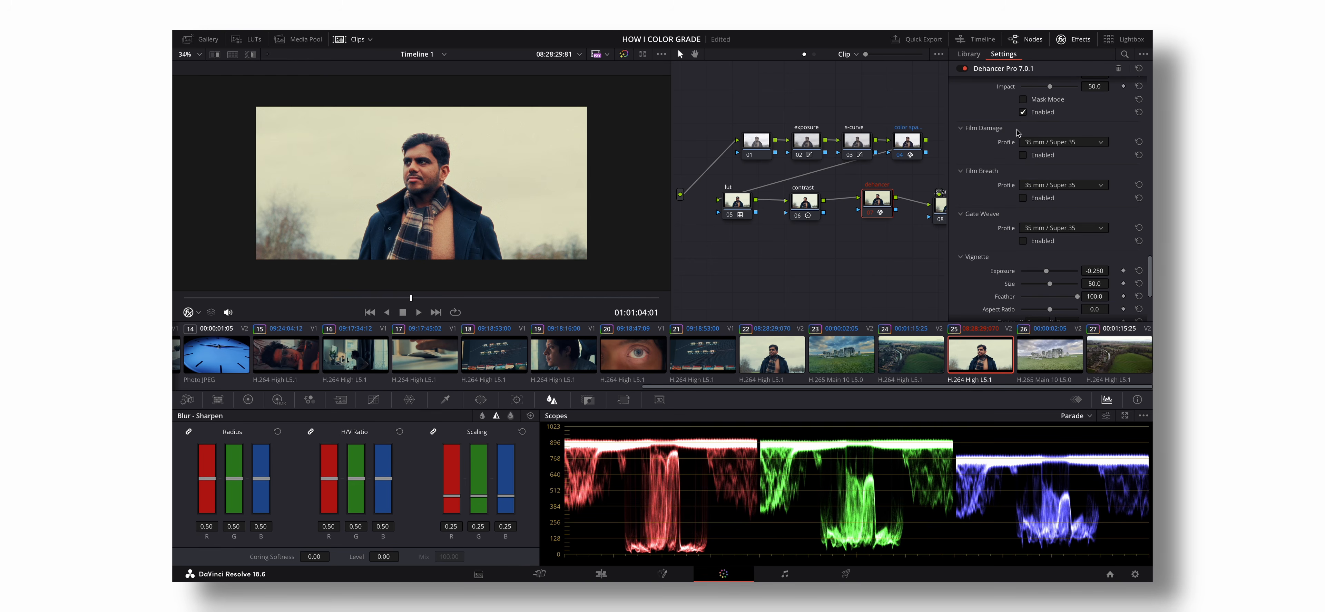
pyautogui.click(1068, 40)
pyautogui.click(910, 213)
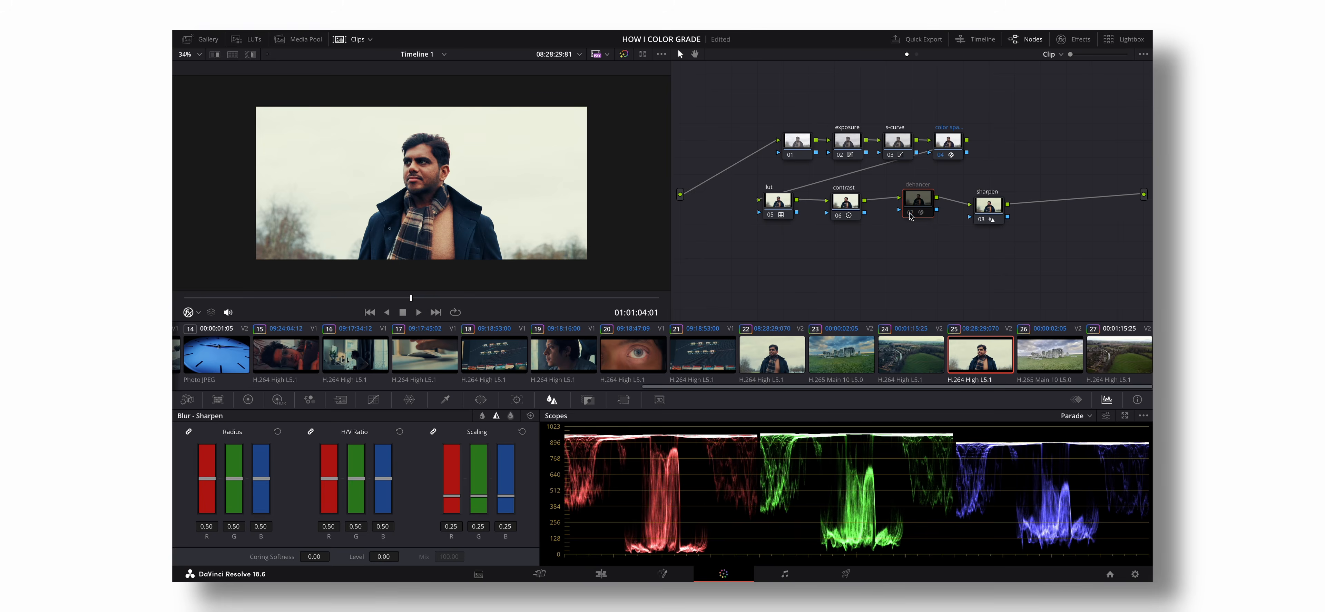
pyautogui.click(910, 213)
pyautogui.click(910, 214)
pyautogui.click(910, 213)
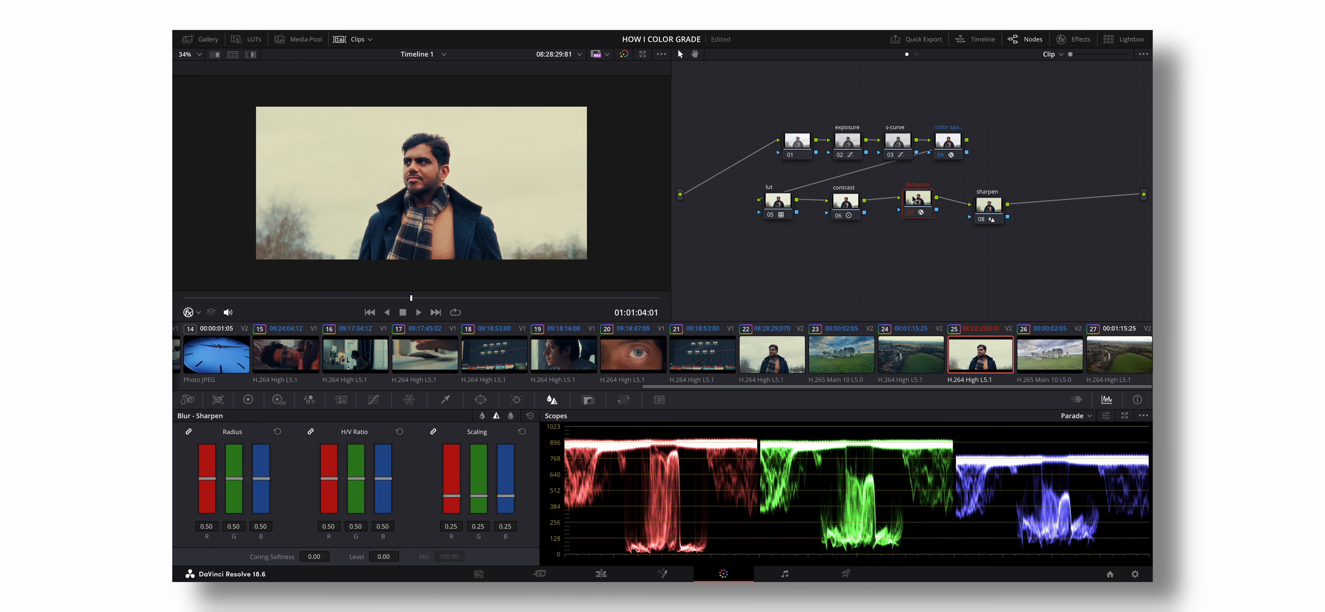
pyautogui.click(913, 211)
# - Scrub through the portrait clip and review the curves of the exposure and s-curve nodes
pyautogui.click(453, 298)
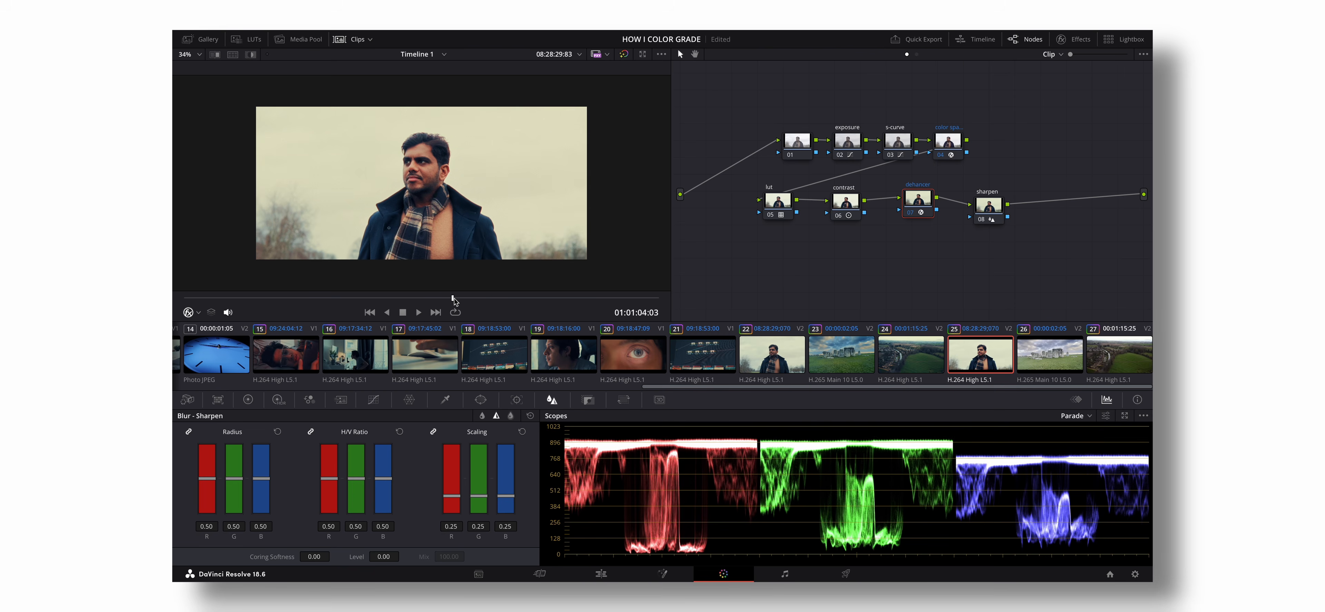
pyautogui.moveTo(453, 298); pyautogui.dragTo(556, 298)
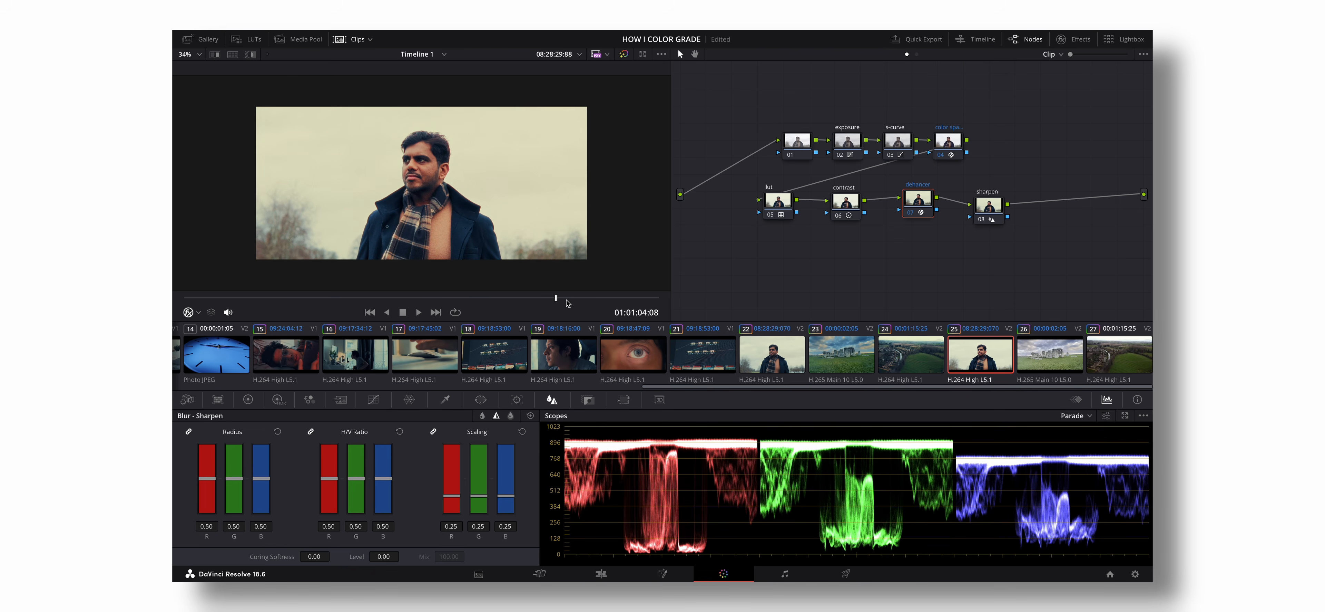
pyautogui.click(846, 145)
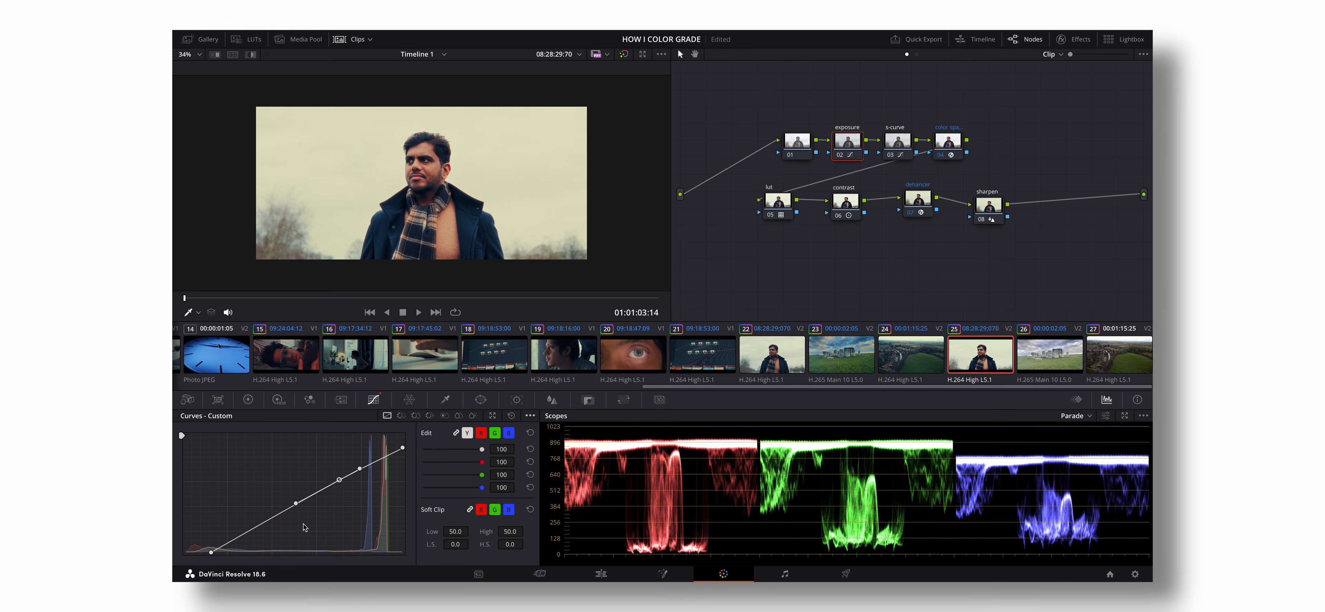
pyautogui.click(899, 150)
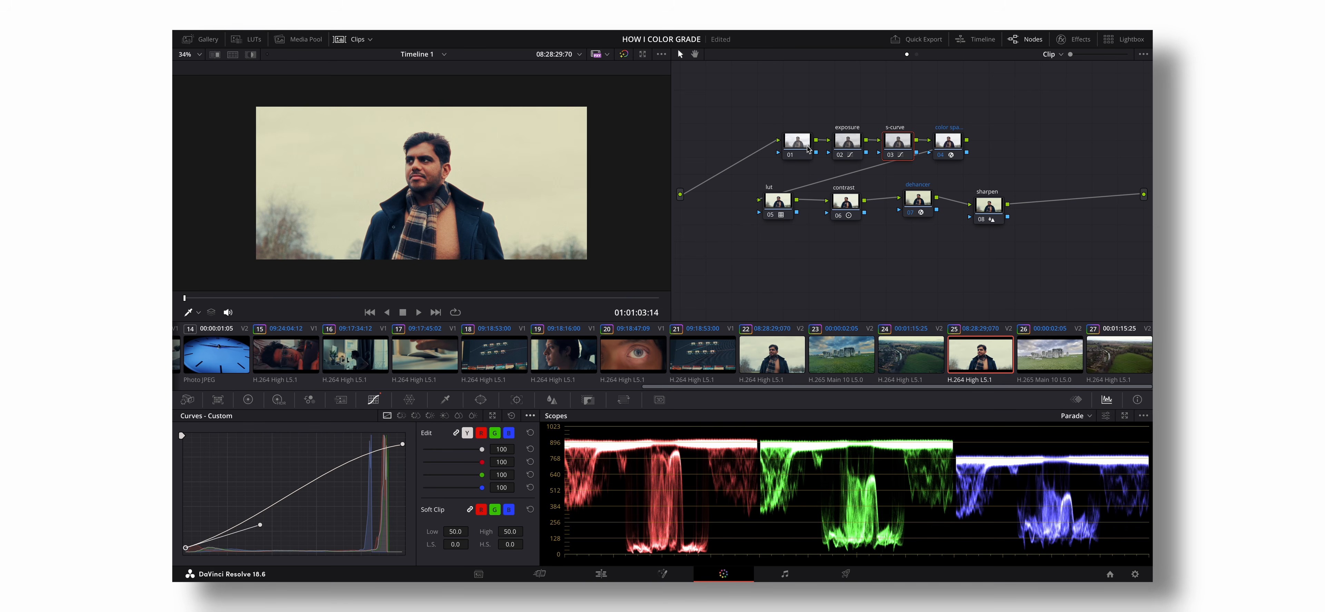
# - Move node 01 away from the exposure node and label it "white balance"
pyautogui.moveTo(800, 150); pyautogui.dragTo(774, 144)
pyautogui.rightClick(775, 146)
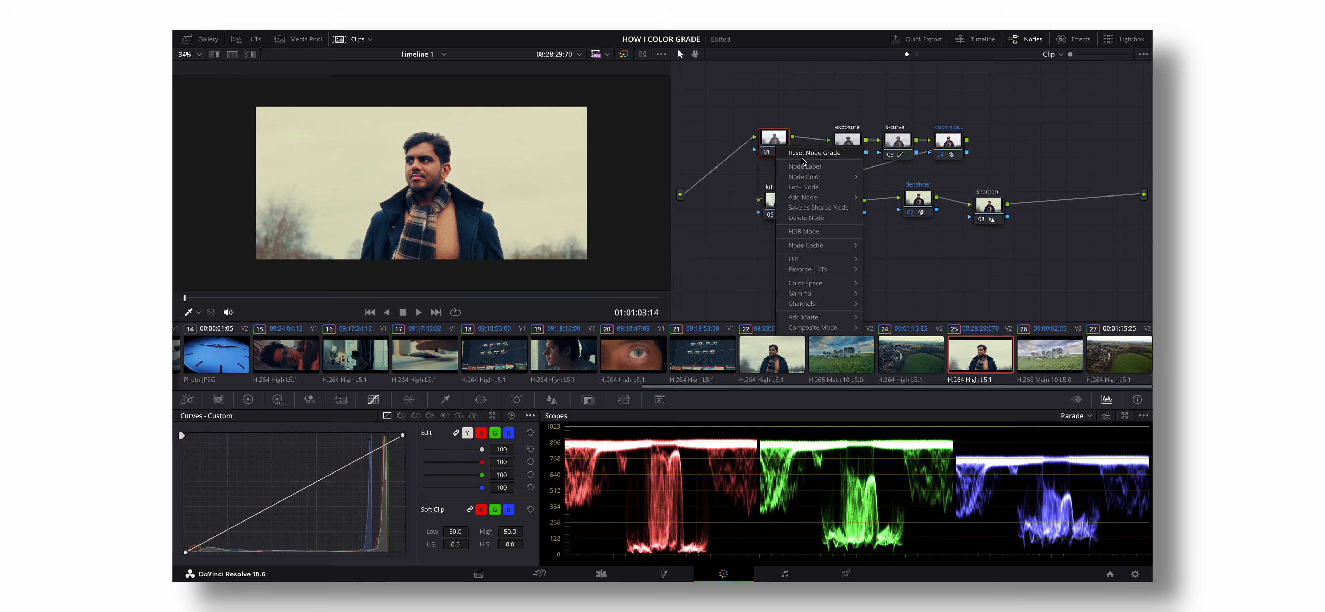
pyautogui.click(806, 167)
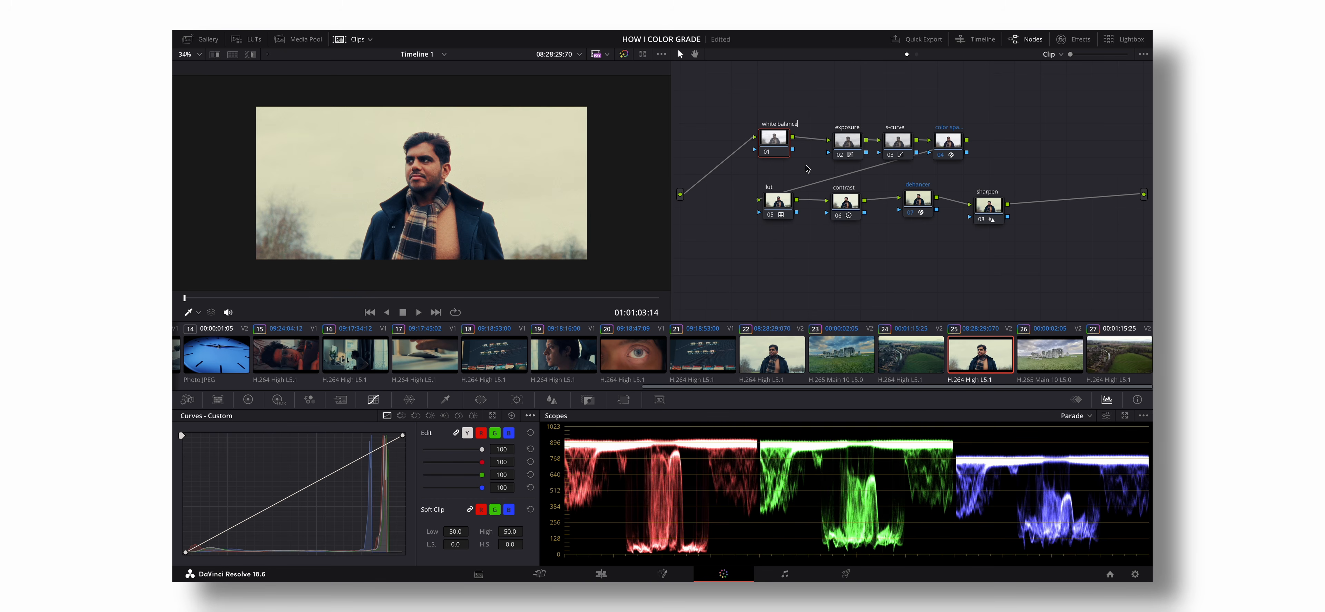
pyautogui.press('Return')
# - Try sampling a white balance from the man's scarf, and reset the white balance node's grade
pyautogui.click(250, 400)
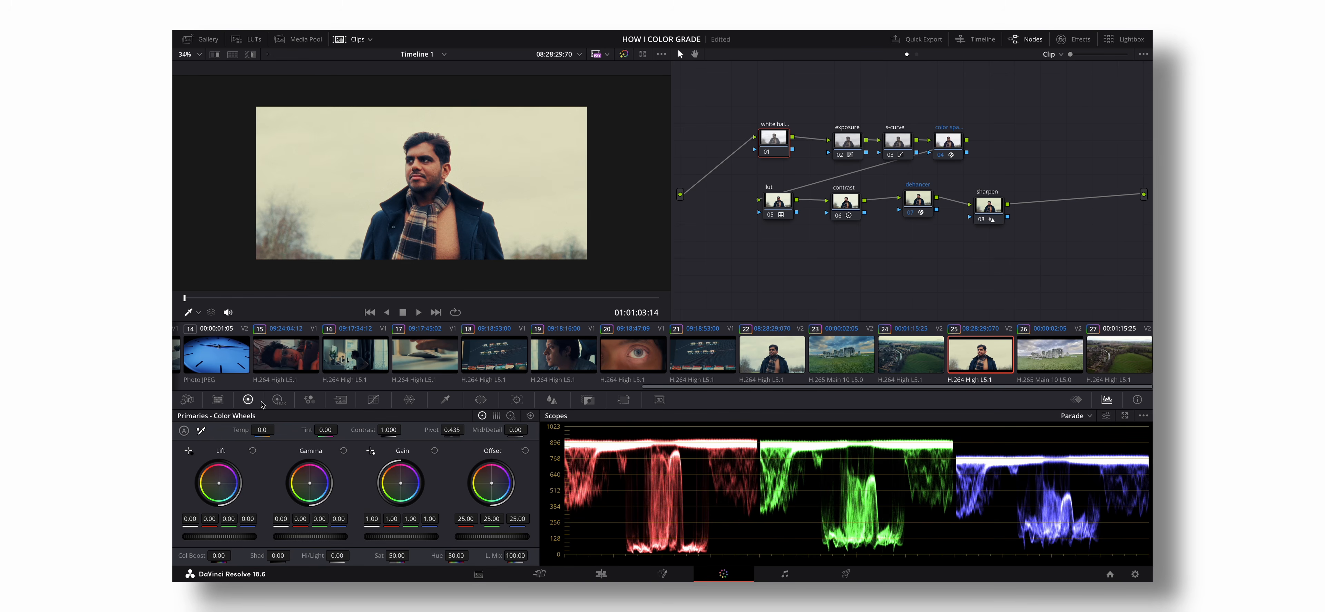
pyautogui.click(203, 431)
pyautogui.click(430, 218)
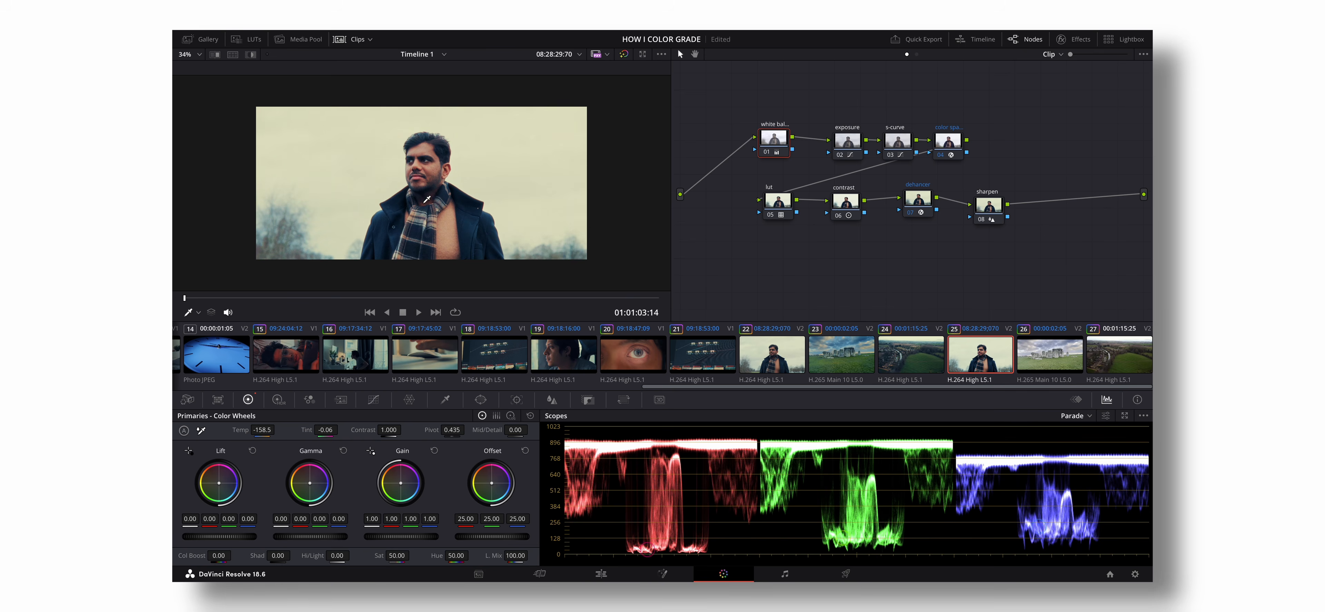
pyautogui.rightClick(774, 141)
pyautogui.click(781, 156)
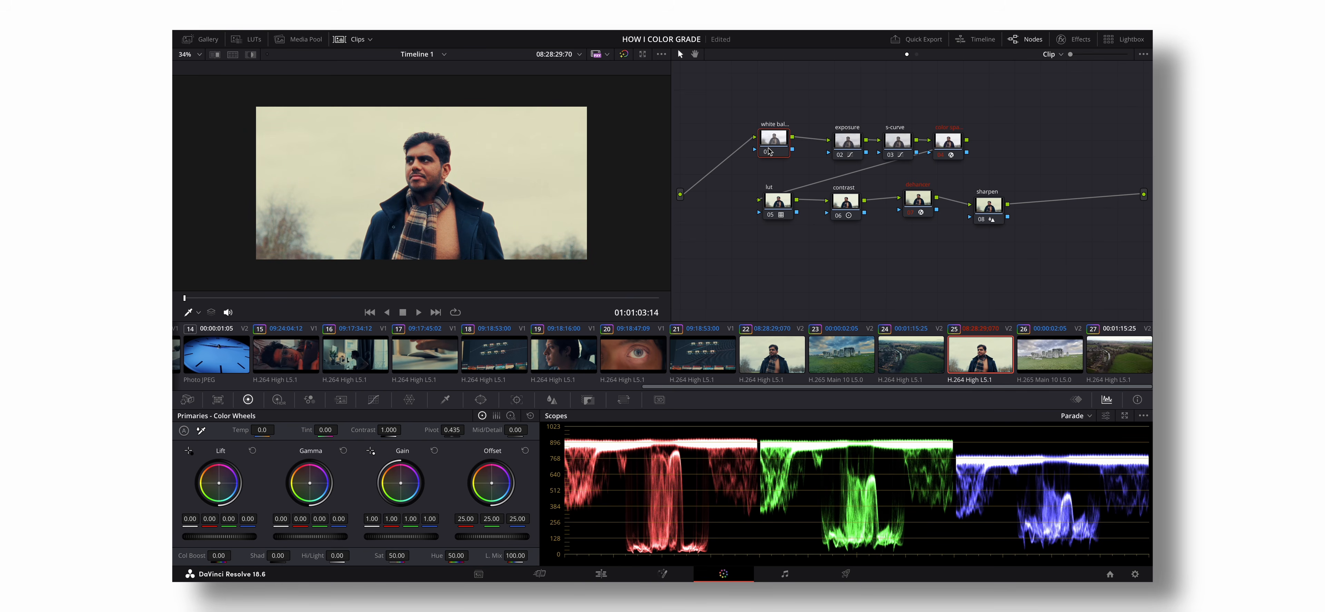
# - Move the white balance node close to the exposure node, and apply the portrait clip 25's grade to the Stonehenge clip 26
pyautogui.moveTo(768, 152); pyautogui.dragTo(787, 156)
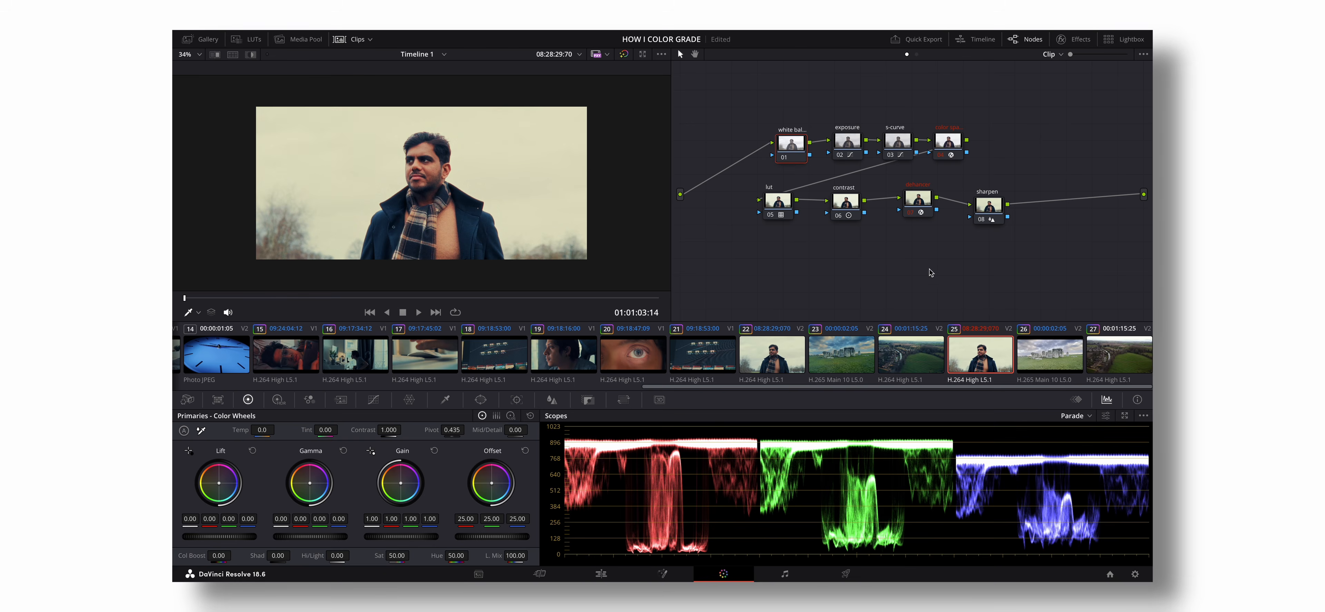
pyautogui.click(1057, 366)
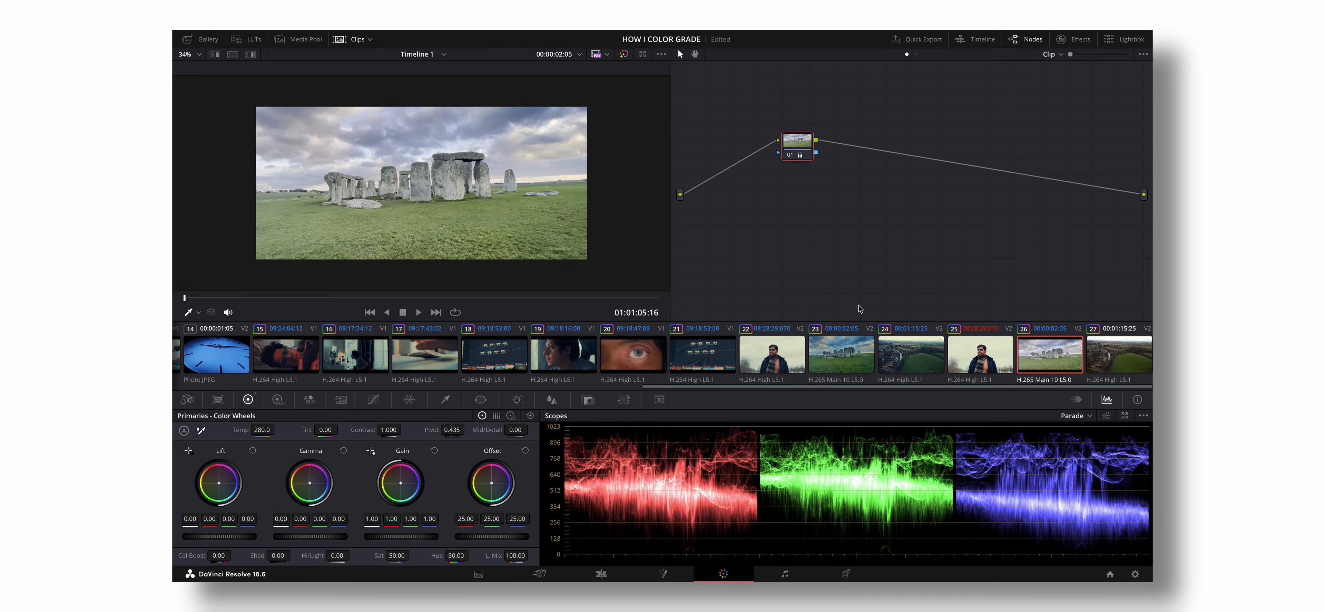
pyautogui.click(980, 357)
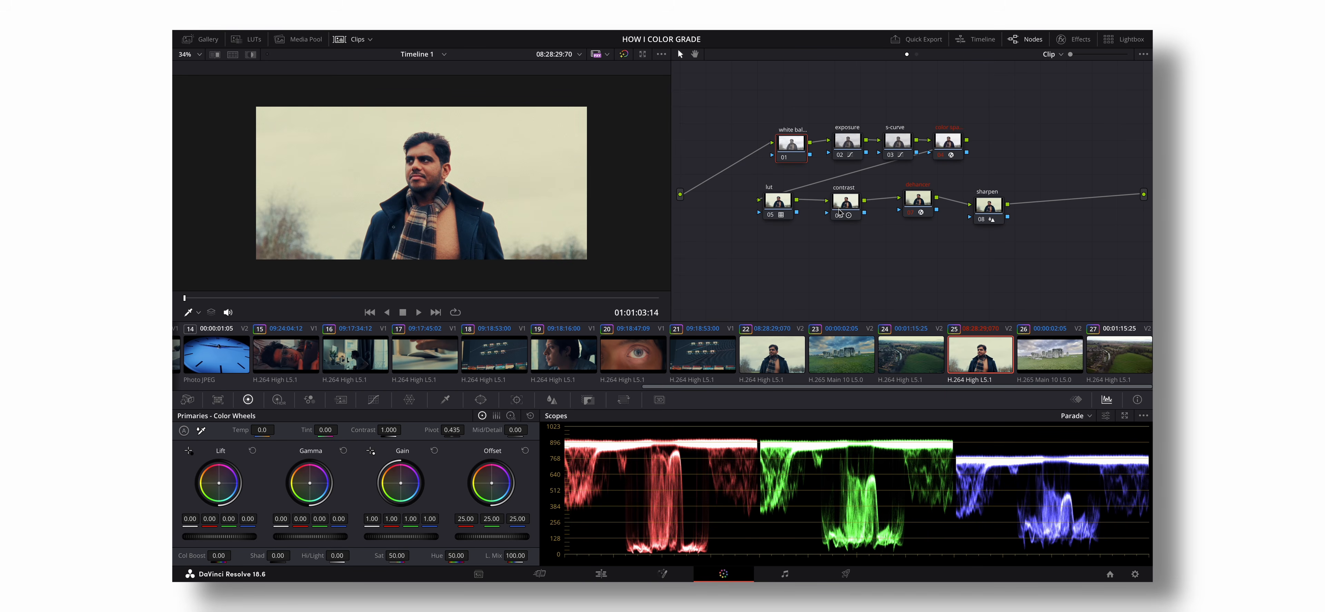
pyautogui.click(949, 146)
pyautogui.click(893, 145)
pyautogui.click(1054, 358)
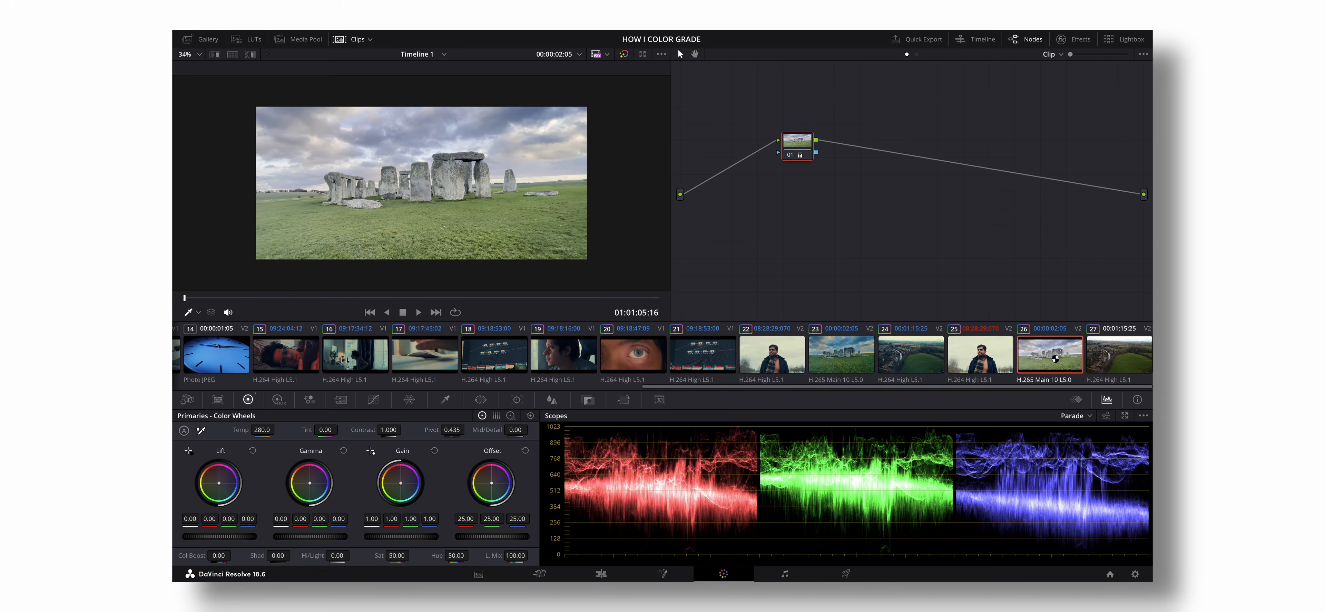
pyautogui.rightClick(990, 356)
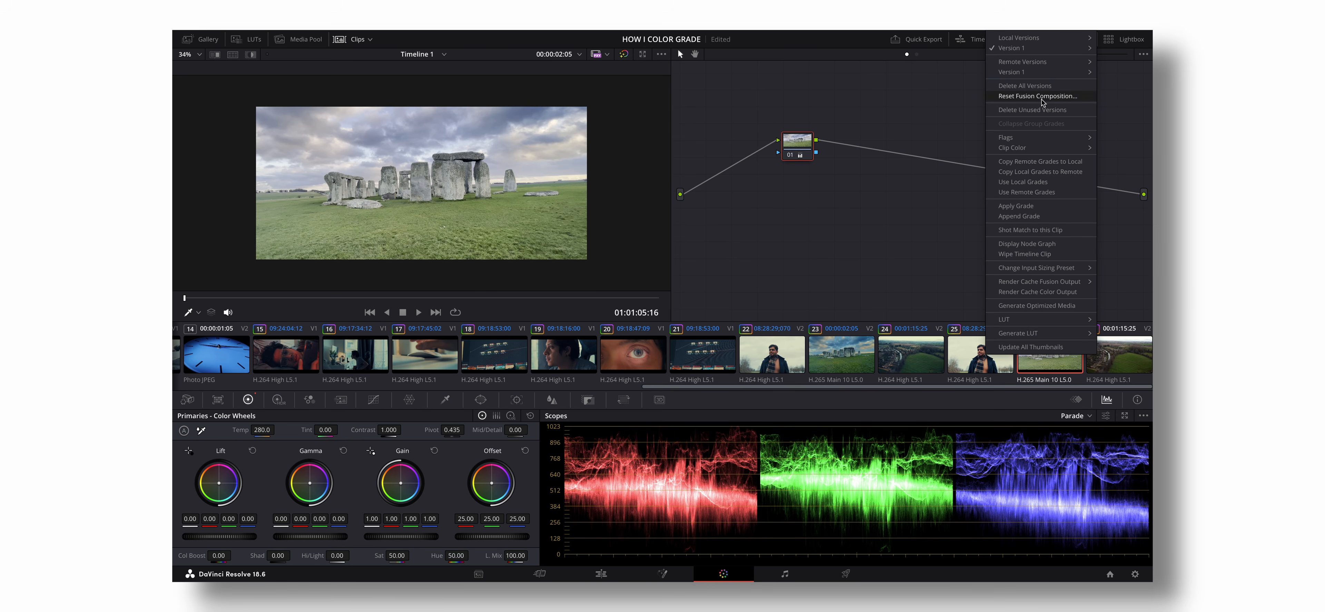
pyautogui.click(1016, 205)
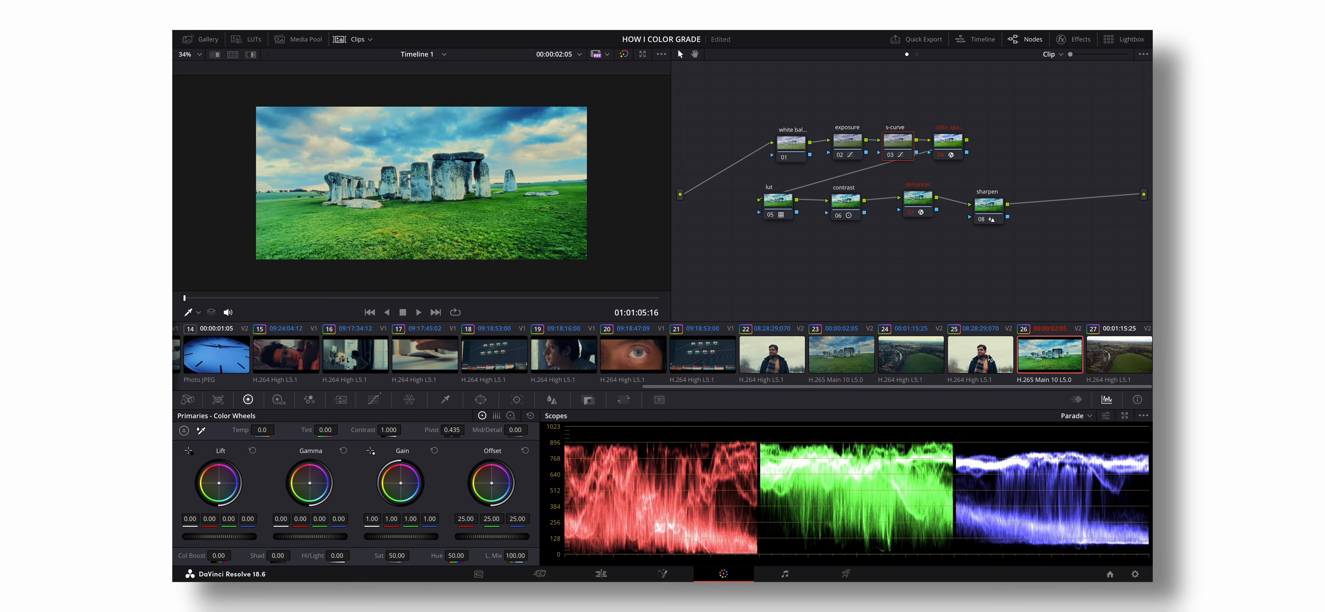
# - Delete the color space and s-curve nodes from the Stonehenge clip's node tree
pyautogui.click(954, 149)
pyautogui.press('Delete')
pyautogui.click(900, 149)
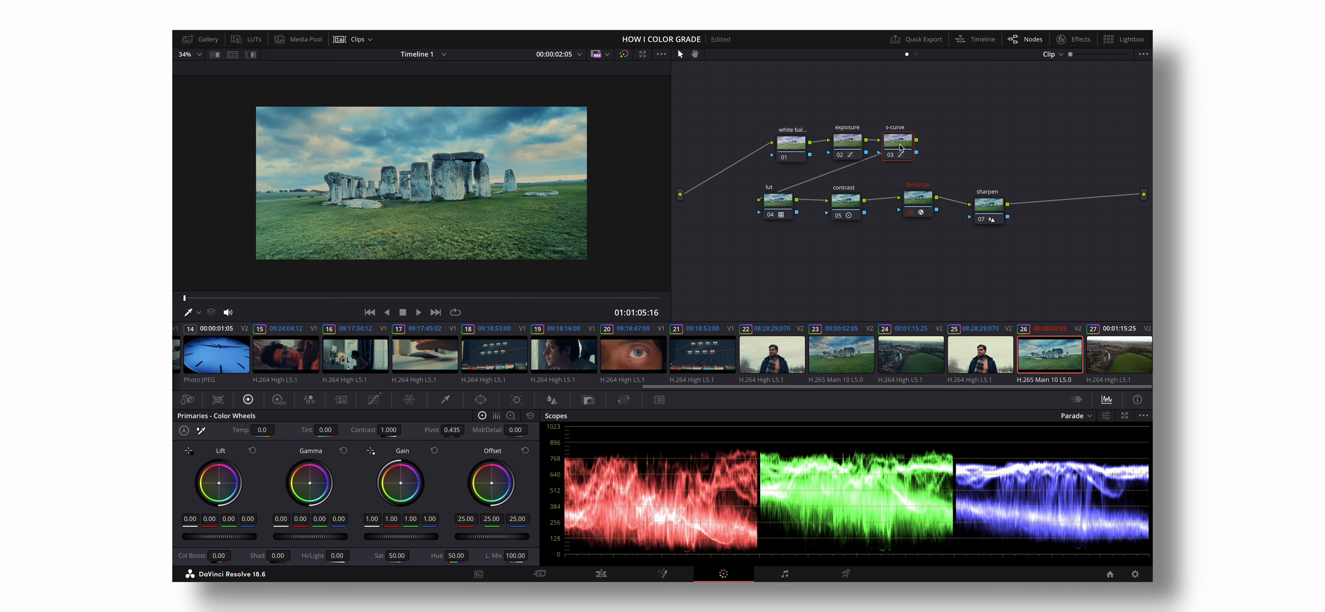
pyautogui.press('Delete')
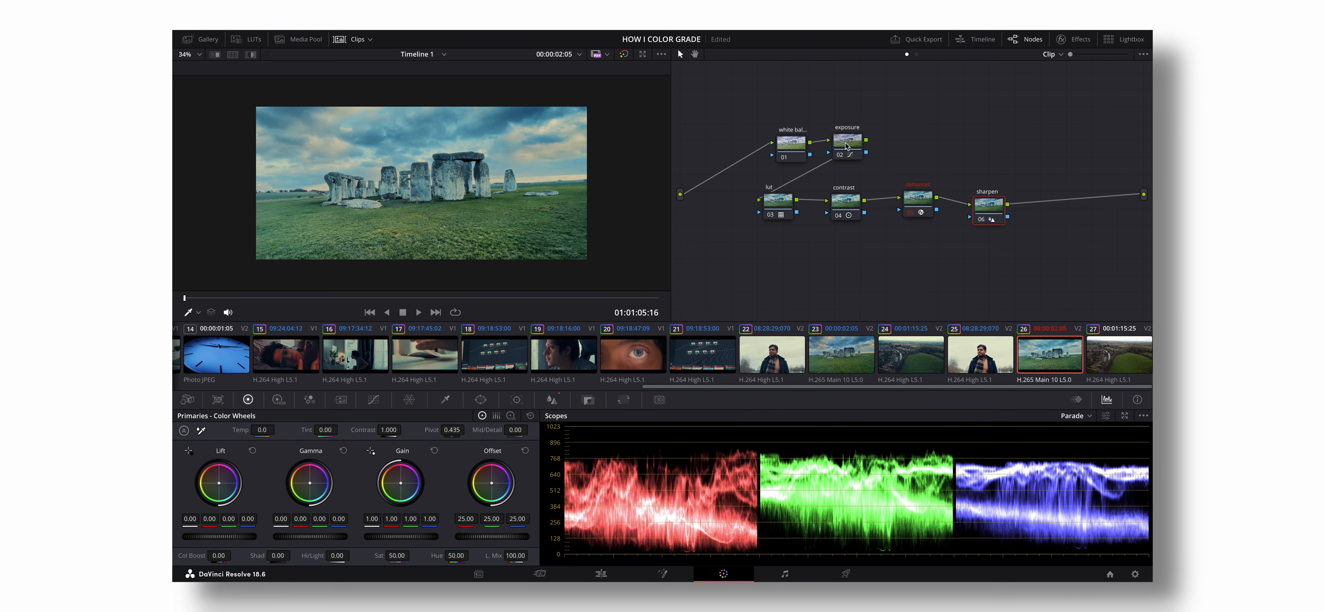
# - Delete the contrast and sharpen nodes from the Stonehenge clip's tree and bring the remaining LUT and Dehancer nodes closer together
pyautogui.click(849, 144)
pyautogui.click(848, 203)
pyautogui.press('Delete')
pyautogui.moveTo(911, 205); pyautogui.dragTo(874, 201)
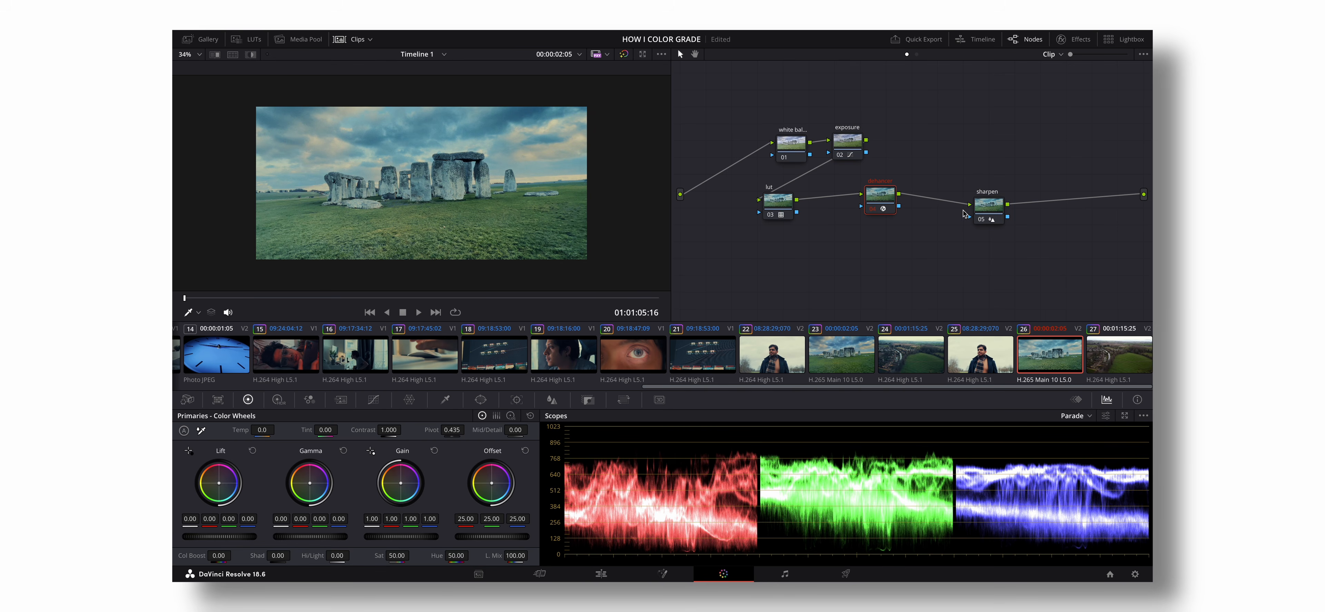
pyautogui.moveTo(1000, 215); pyautogui.dragTo(971, 206)
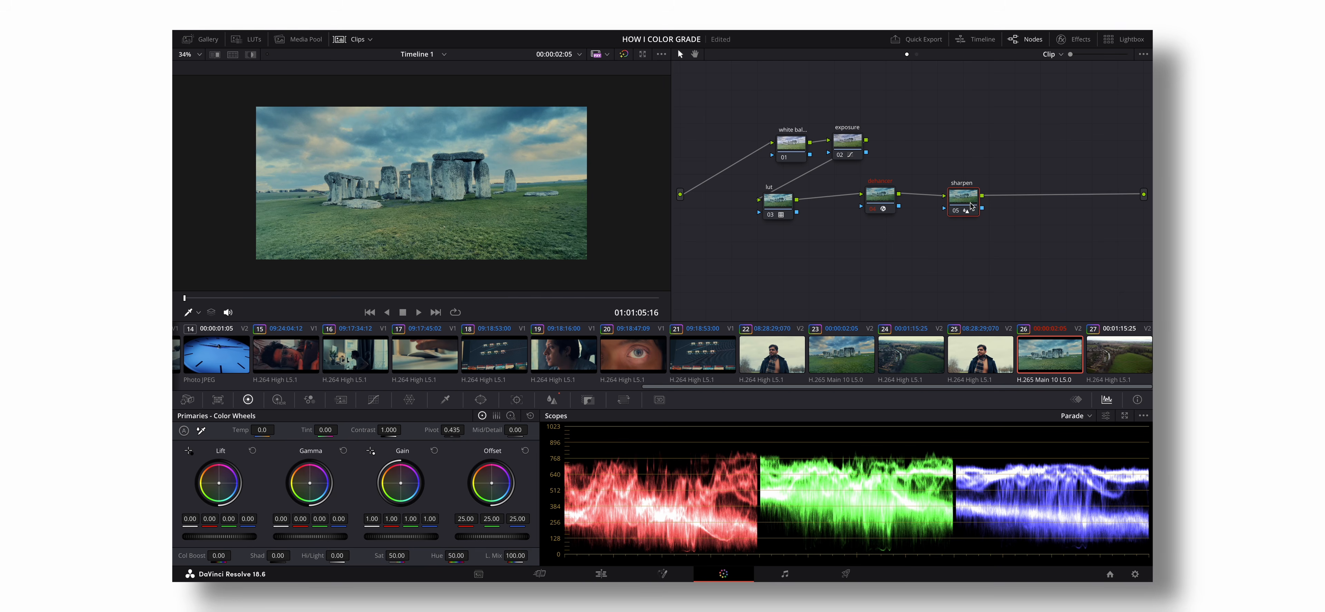
pyautogui.press('Delete')
pyautogui.moveTo(782, 203); pyautogui.dragTo(805, 206)
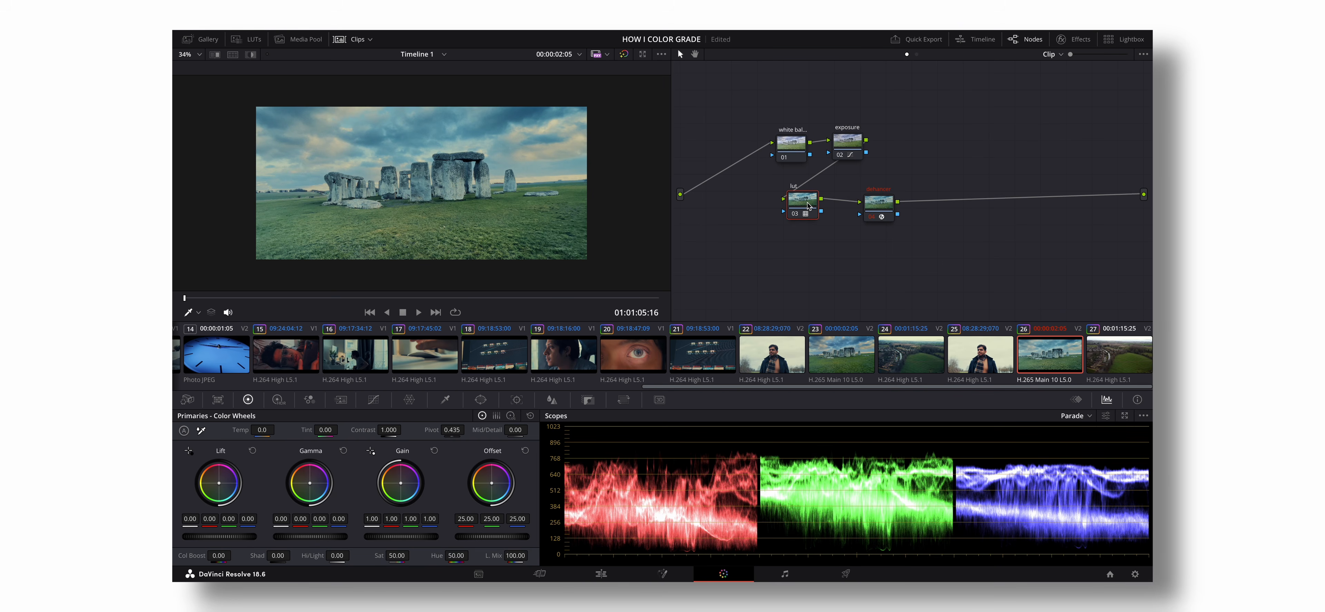
# - Reset the exposure node's grade and turn off Editable Splines for the custom curves
pyautogui.click(847, 142)
pyautogui.rightClick(848, 145)
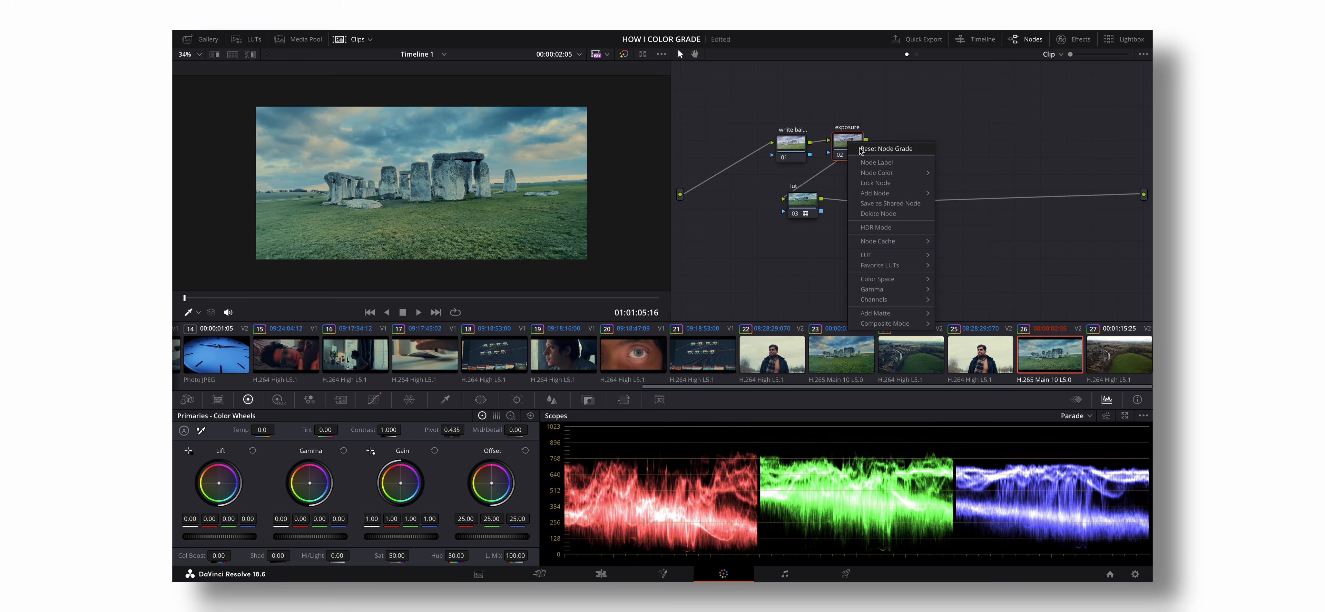
pyautogui.click(875, 149)
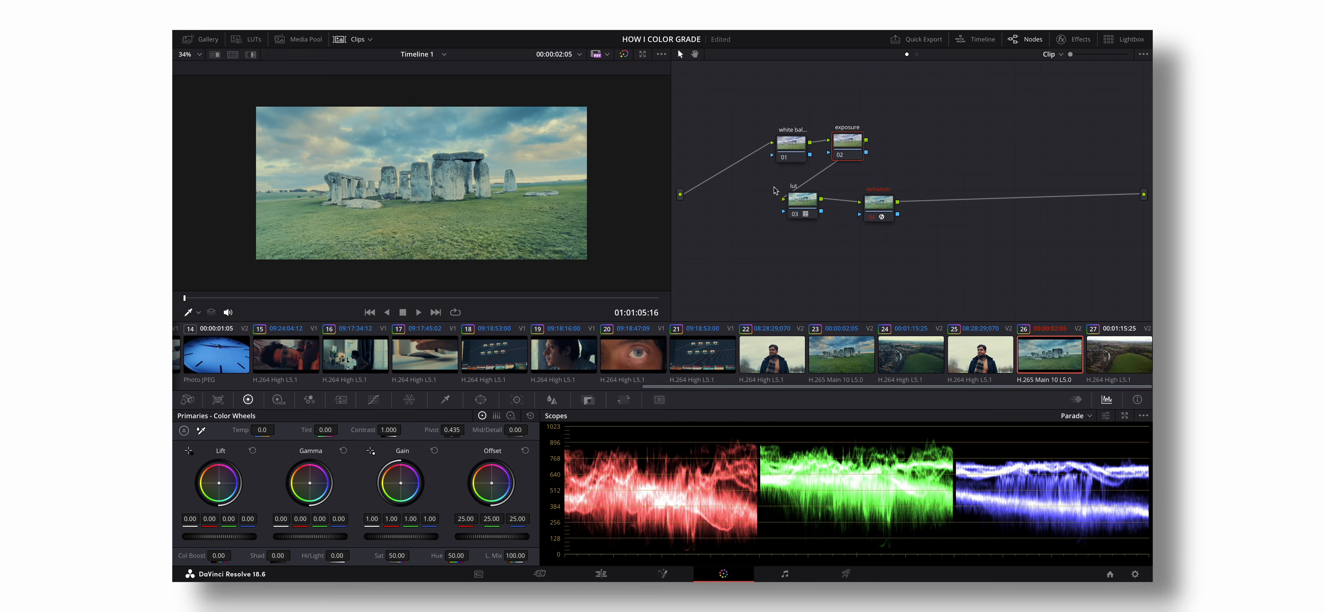
pyautogui.click(374, 399)
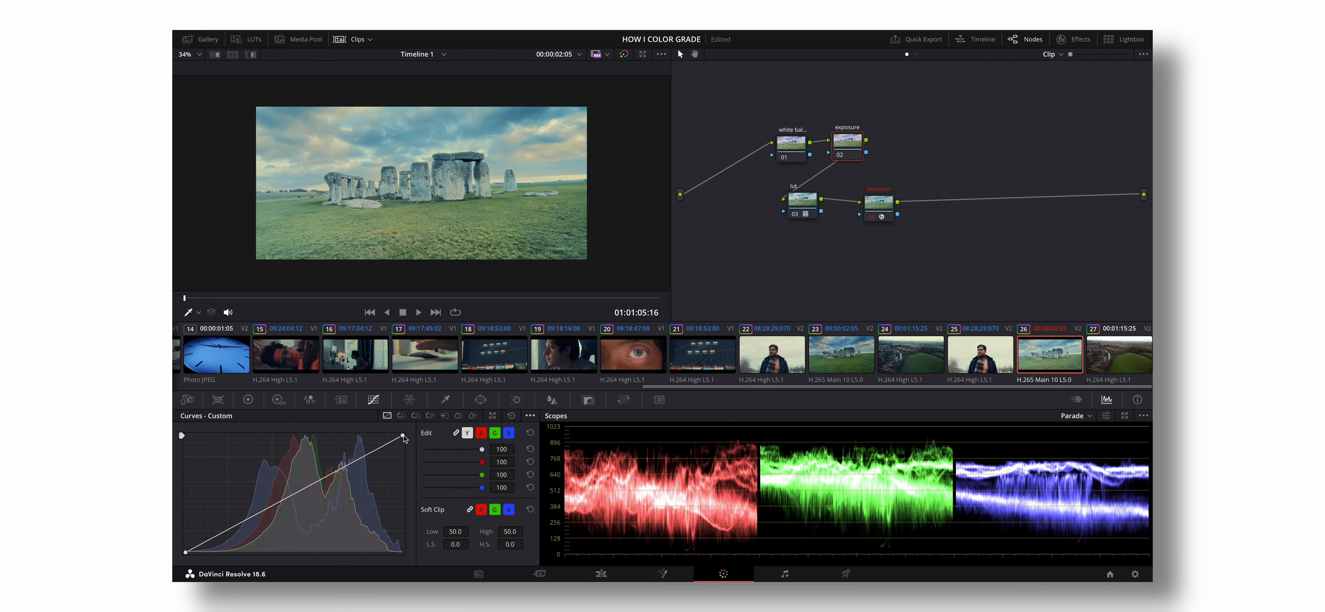
pyautogui.moveTo(403, 435); pyautogui.dragTo(403, 469)
pyautogui.click(511, 415)
pyautogui.click(530, 415)
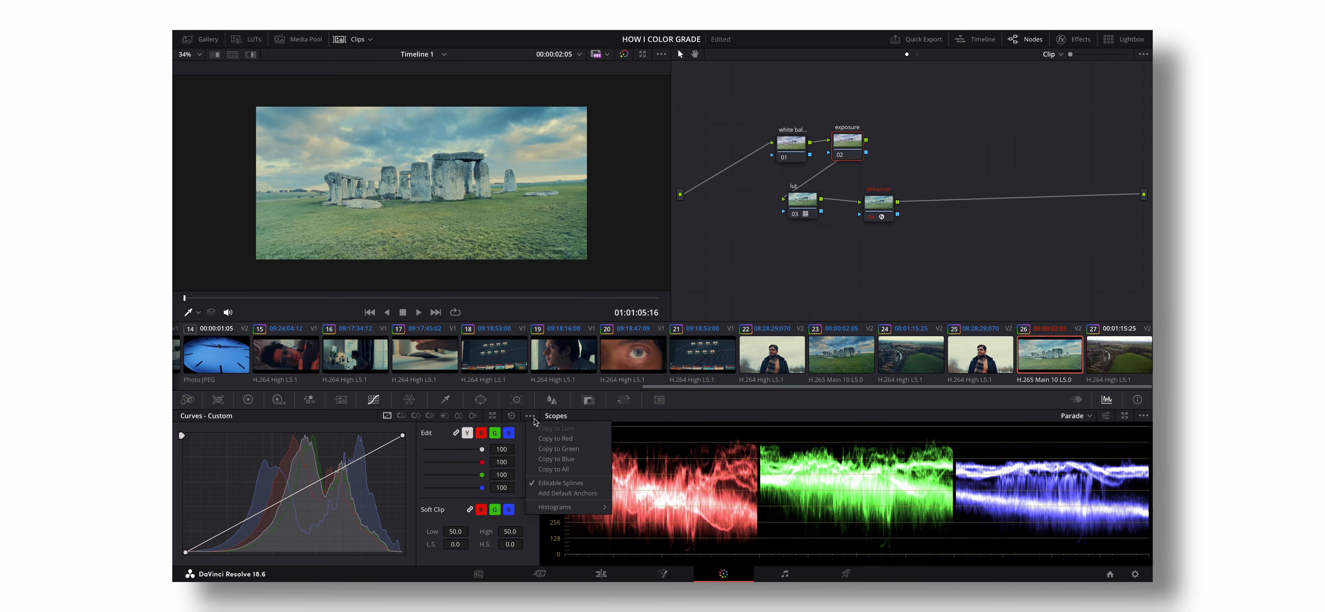
pyautogui.click(555, 482)
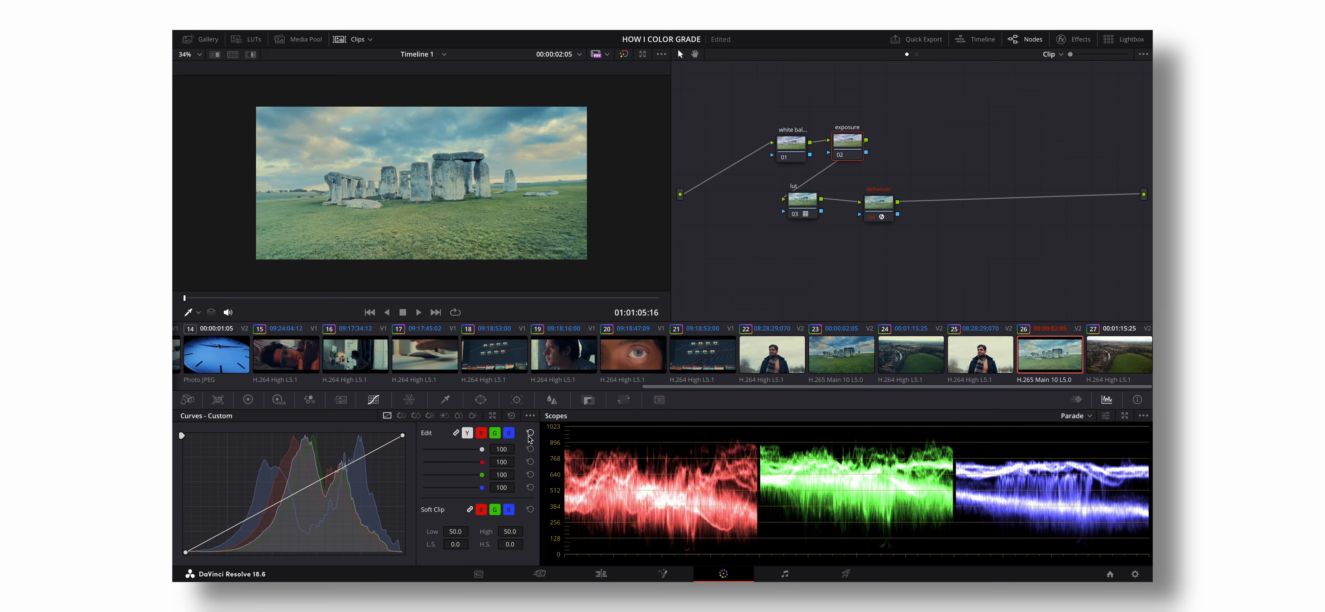
# - On the exposure node's custom curve, lower the white point, deepen the blacks slightly and pull the upper midtones down a little
pyautogui.moveTo(403, 436); pyautogui.dragTo(403, 447)
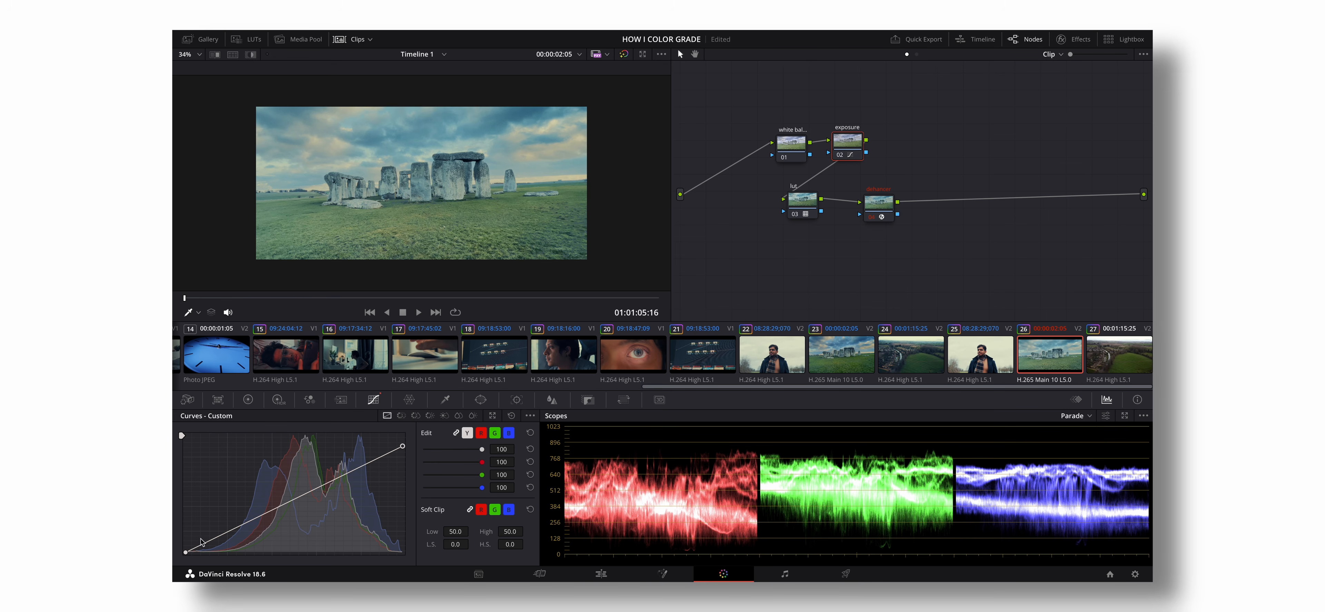
pyautogui.moveTo(187, 552); pyautogui.dragTo(190, 553)
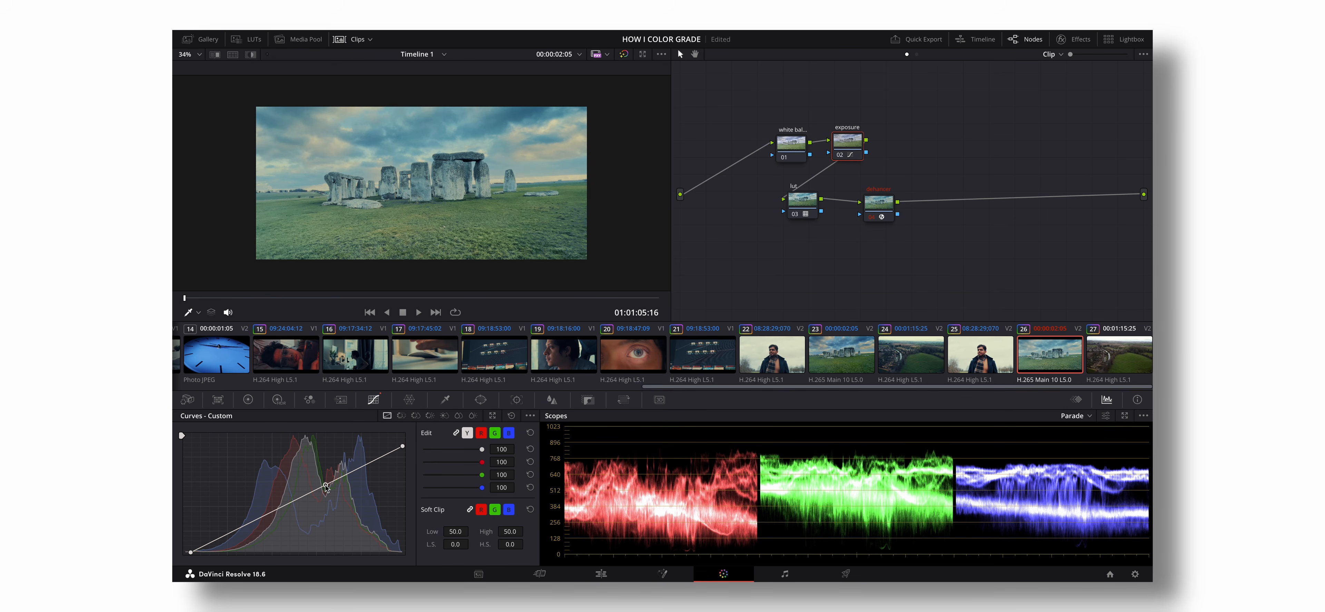
pyautogui.moveTo(326, 487); pyautogui.dragTo(326, 489)
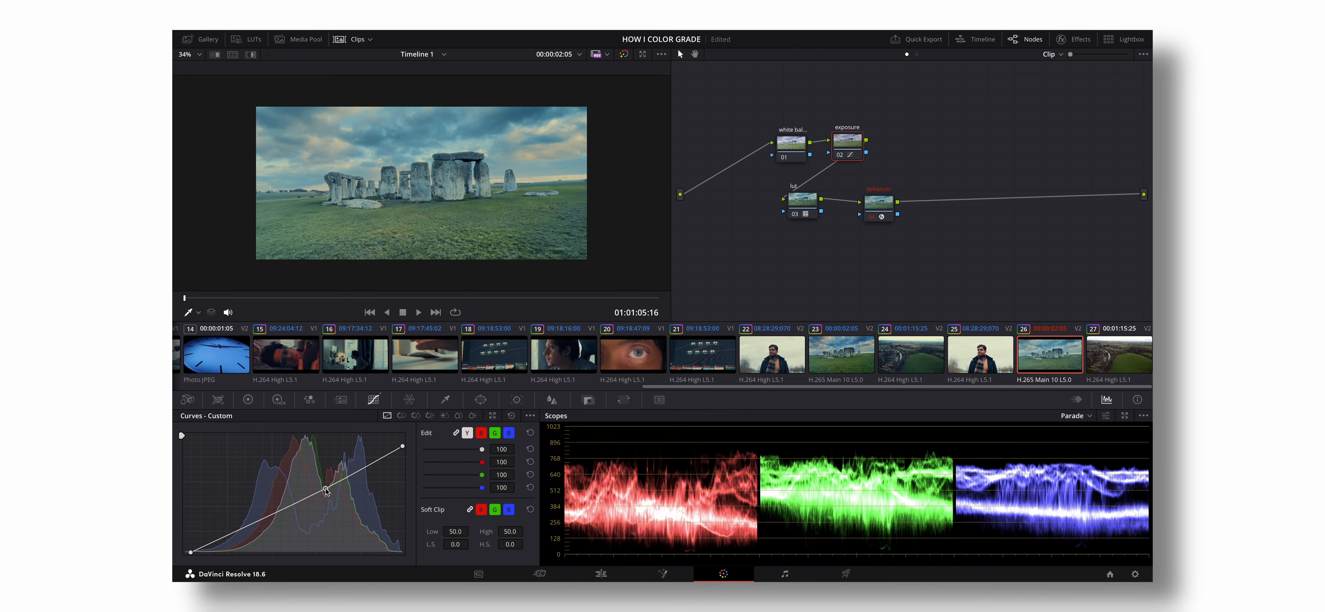
# - Warm the Stonehenge clip by setting the white balance node's temperature to 350
pyautogui.click(797, 142)
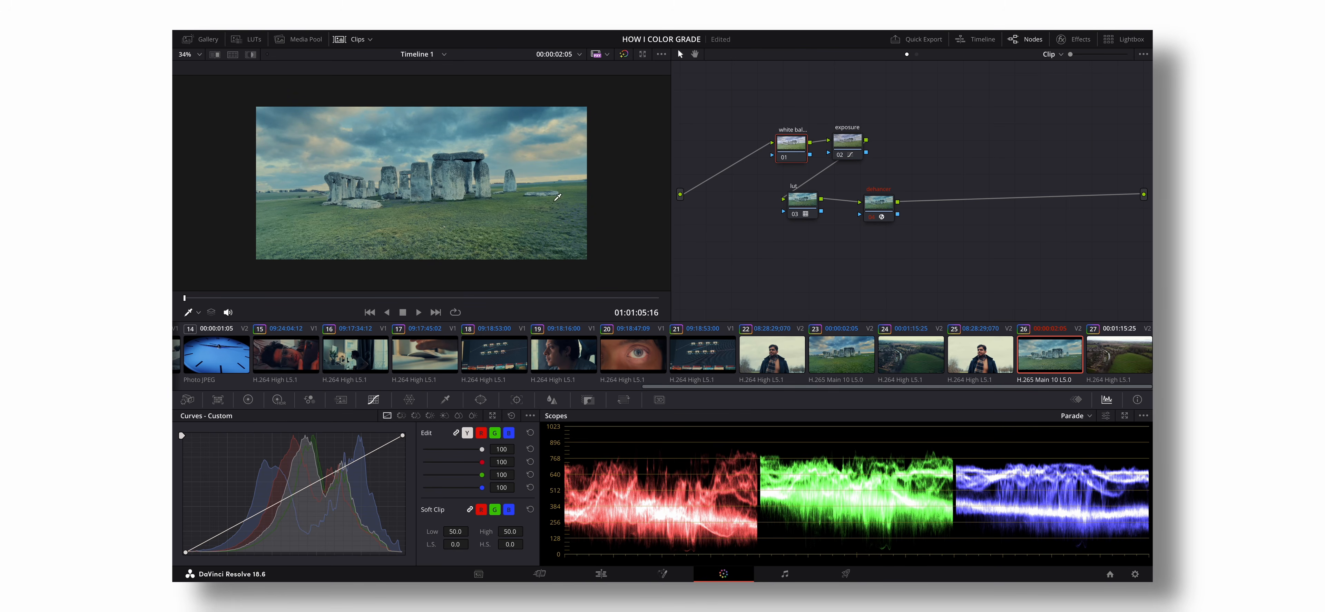
pyautogui.click(248, 399)
pyautogui.moveTo(262, 430); pyautogui.dragTo(280, 429)
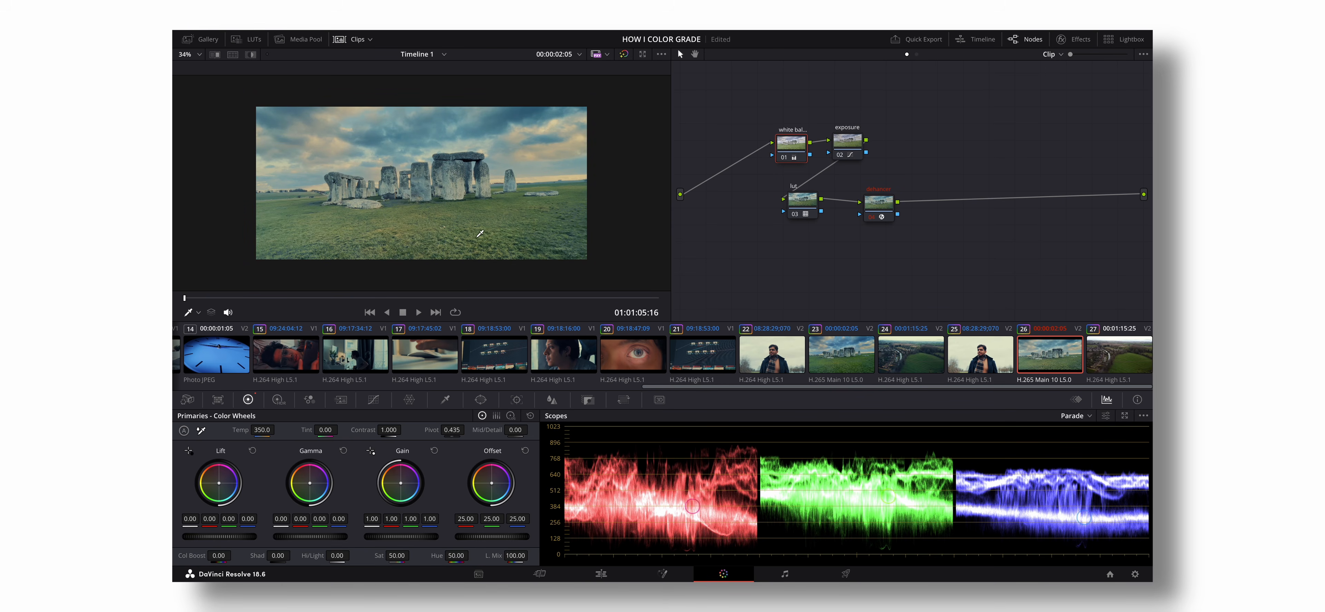
# - Add a parallel node to the LUT node and arrange it beneath the LUT node
pyautogui.moveTo(803, 211); pyautogui.dragTo(751, 208)
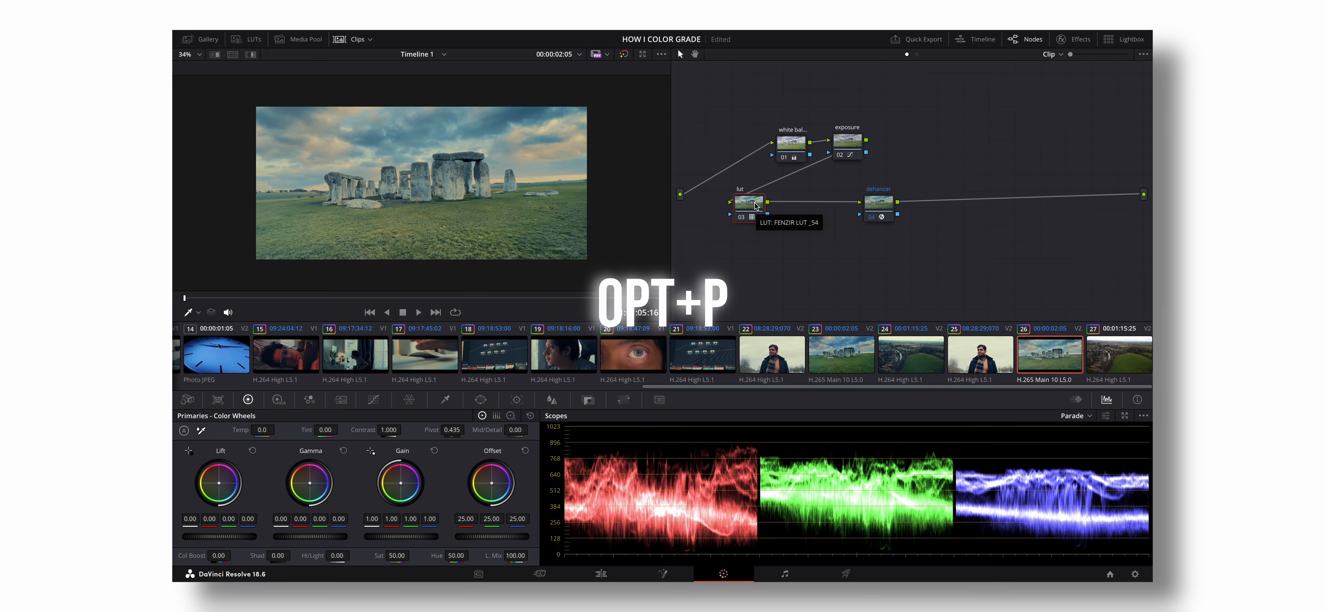
pyautogui.hotkey('alt', 'p')
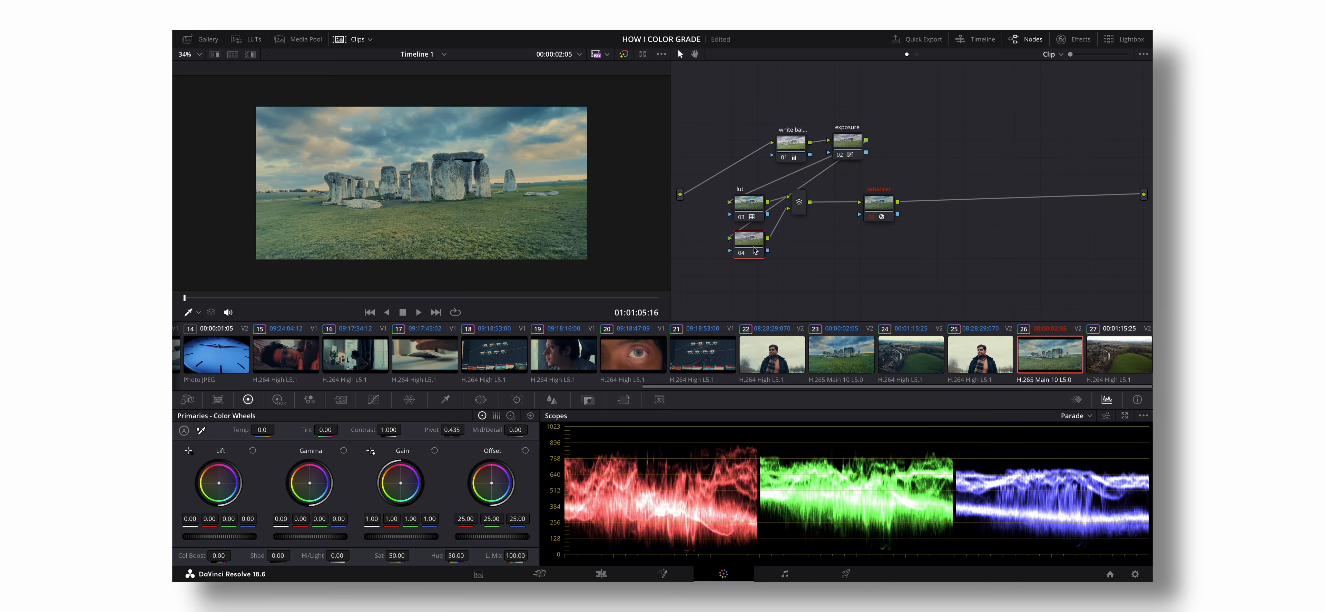
pyautogui.moveTo(755, 250); pyautogui.dragTo(752, 267)
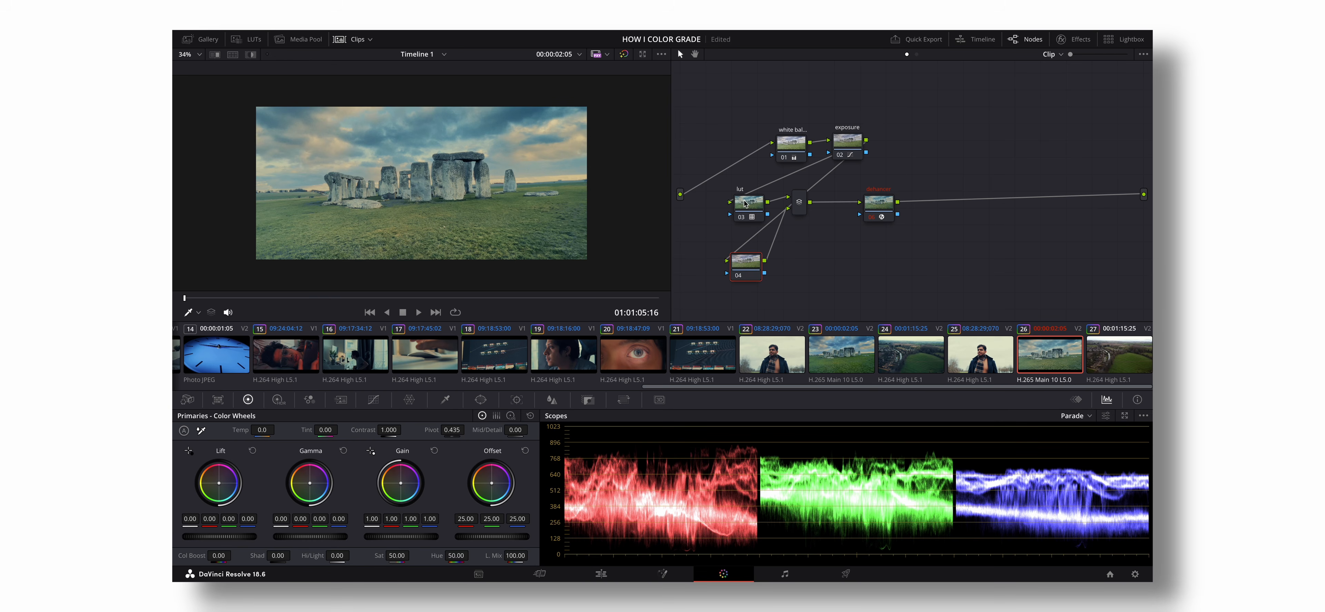
pyautogui.moveTo(748, 268); pyautogui.dragTo(749, 252)
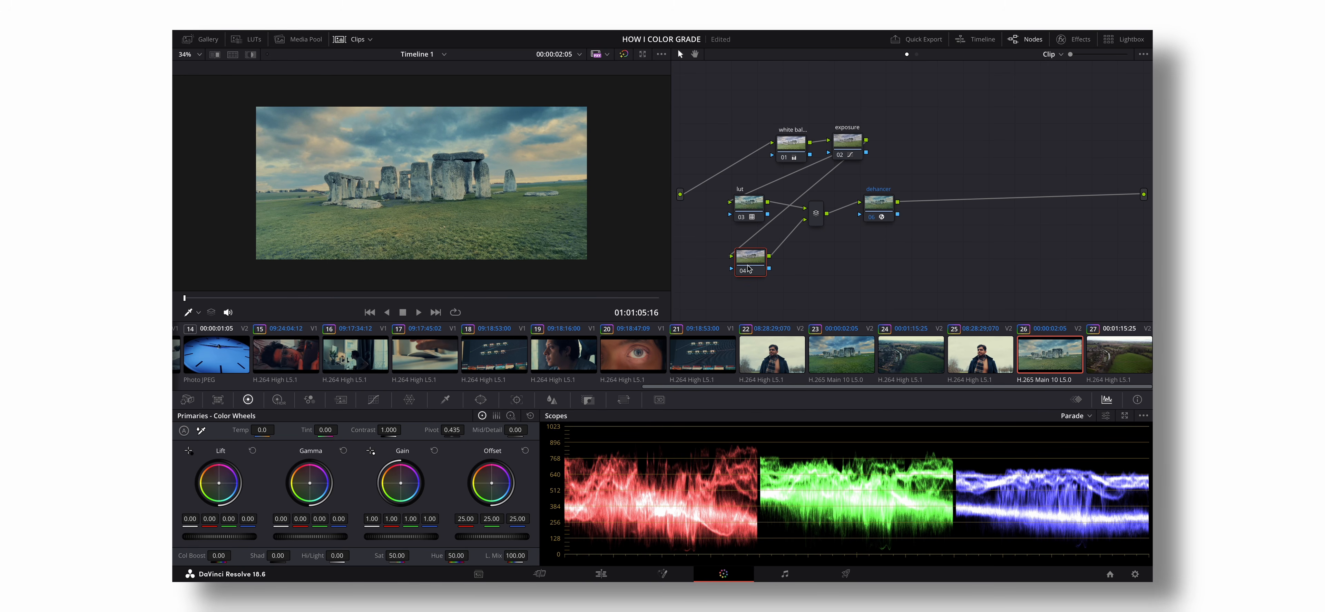
pyautogui.moveTo(748, 265); pyautogui.dragTo(740, 256)
pyautogui.hotkey('alt', 'l')
pyautogui.hotkey('alt', 'l')
pyautogui.hotkey('alt', 'l')
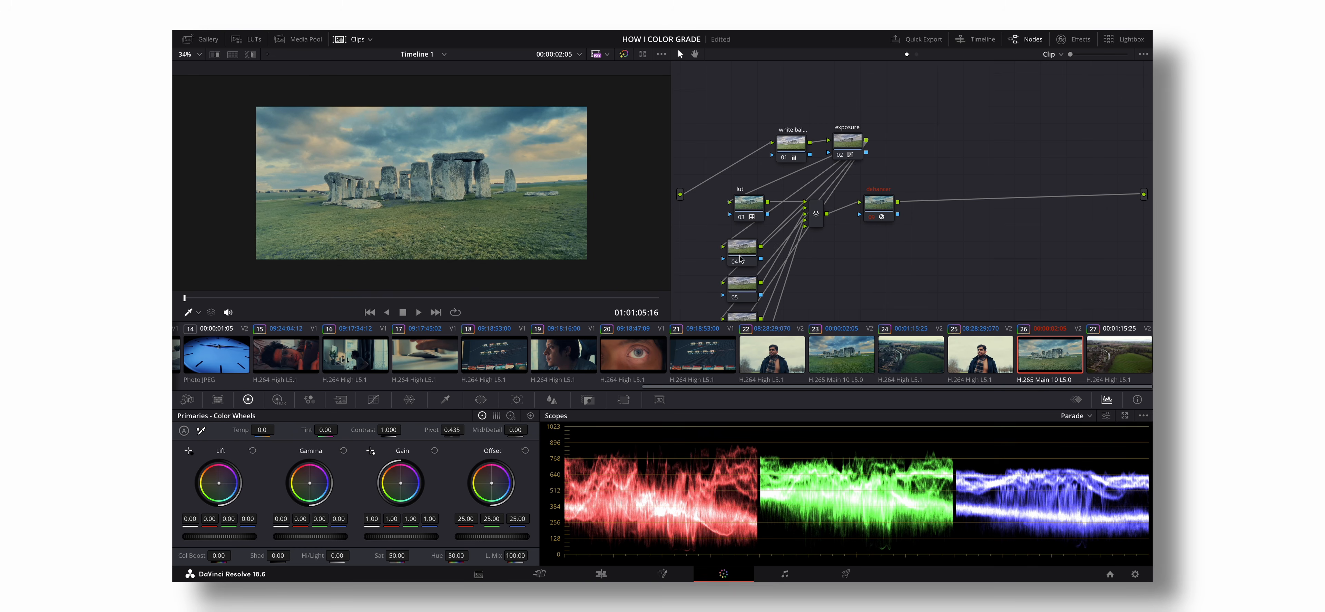
pyautogui.hotkey('ctrl', 'z')
pyautogui.hotkey('ctrl', 'z')
pyautogui.hotkey('ctrl', 'z')
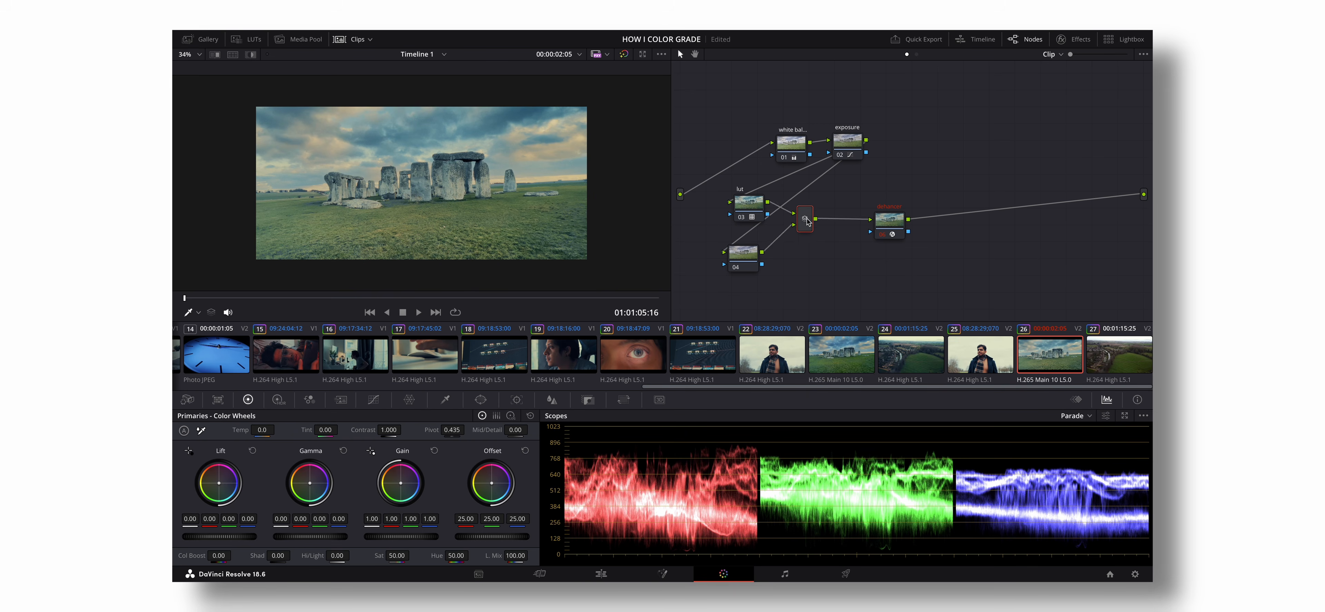
# - Tidy the positions of the mixer and Dehancer nodes, and set the saturation of parallel node 04 to 89
pyautogui.moveTo(807, 220); pyautogui.dragTo(816, 217)
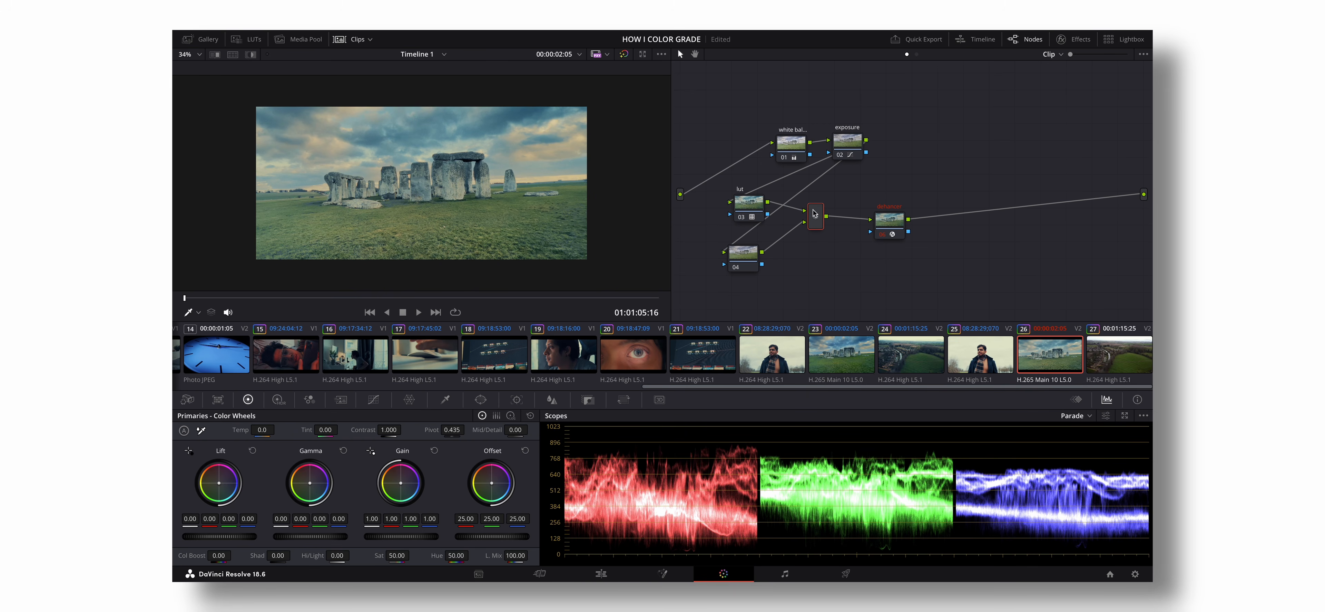
pyautogui.moveTo(878, 219)
pyautogui.mouseDown()
pyautogui.moveTo(857, 217)
pyautogui.moveTo(878, 224)
pyautogui.mouseUp()
pyautogui.click(742, 259)
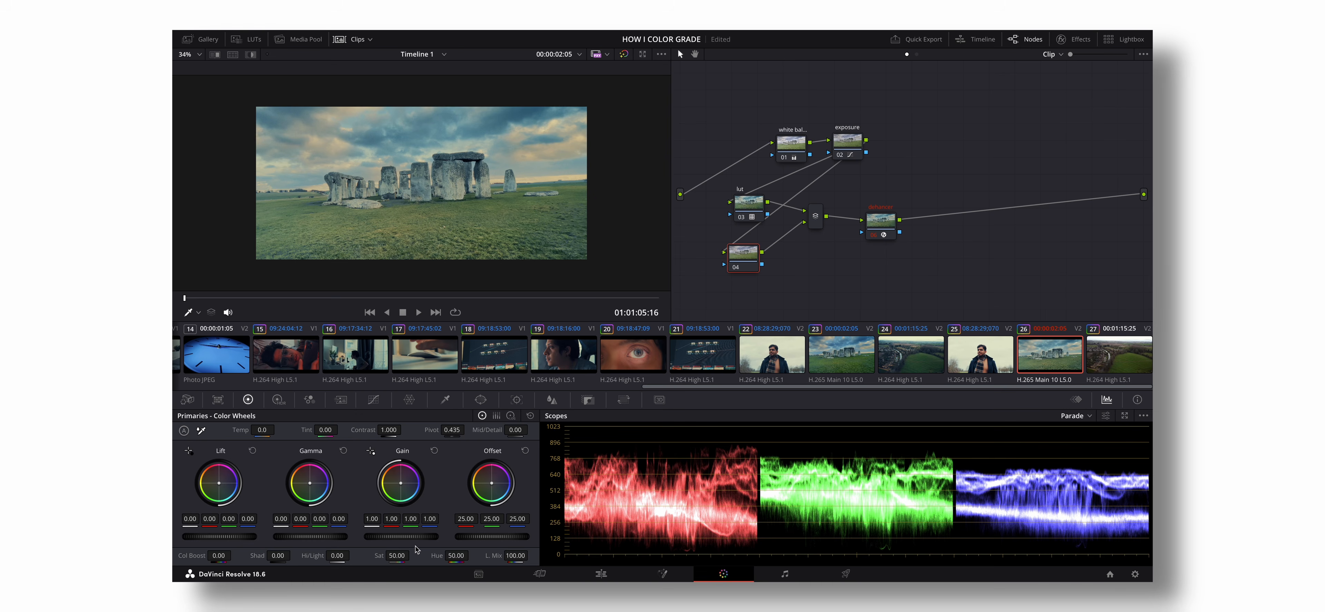
pyautogui.moveTo(397, 555); pyautogui.dragTo(413, 555)
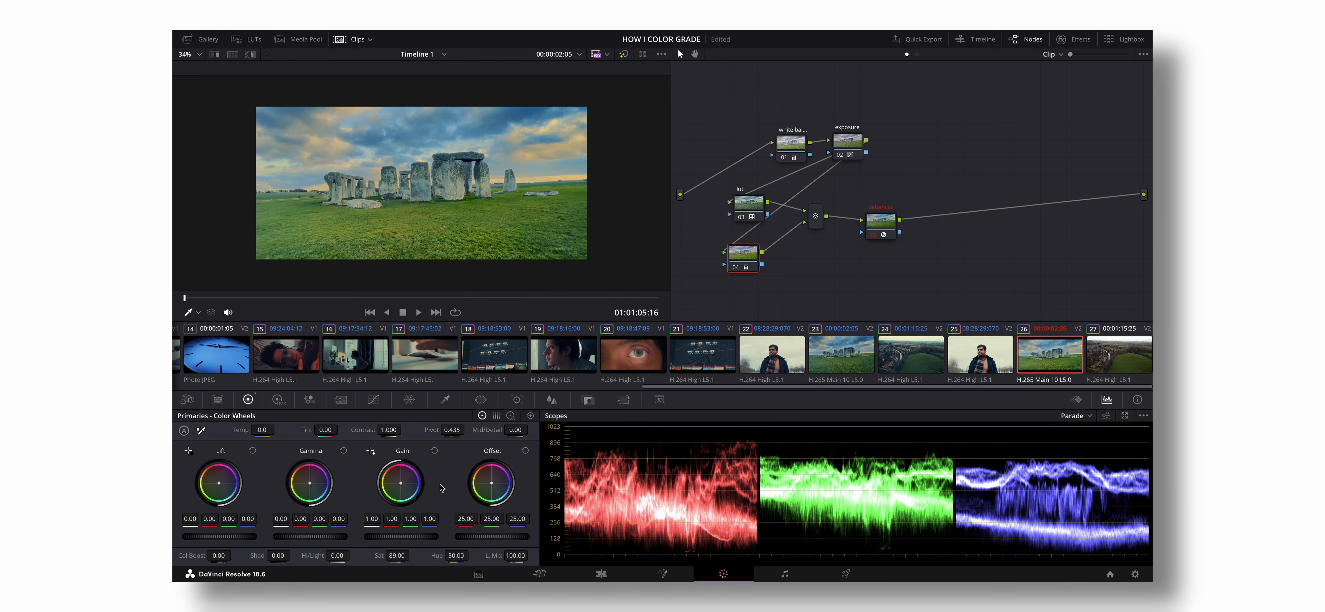
# - Compare the Stonehenge clip with node 04 on and off, scrub through the clip, and check it with the grade bypassed
pyautogui.click(734, 268)
pyautogui.click(735, 270)
pyautogui.click(735, 269)
pyautogui.click(735, 269)
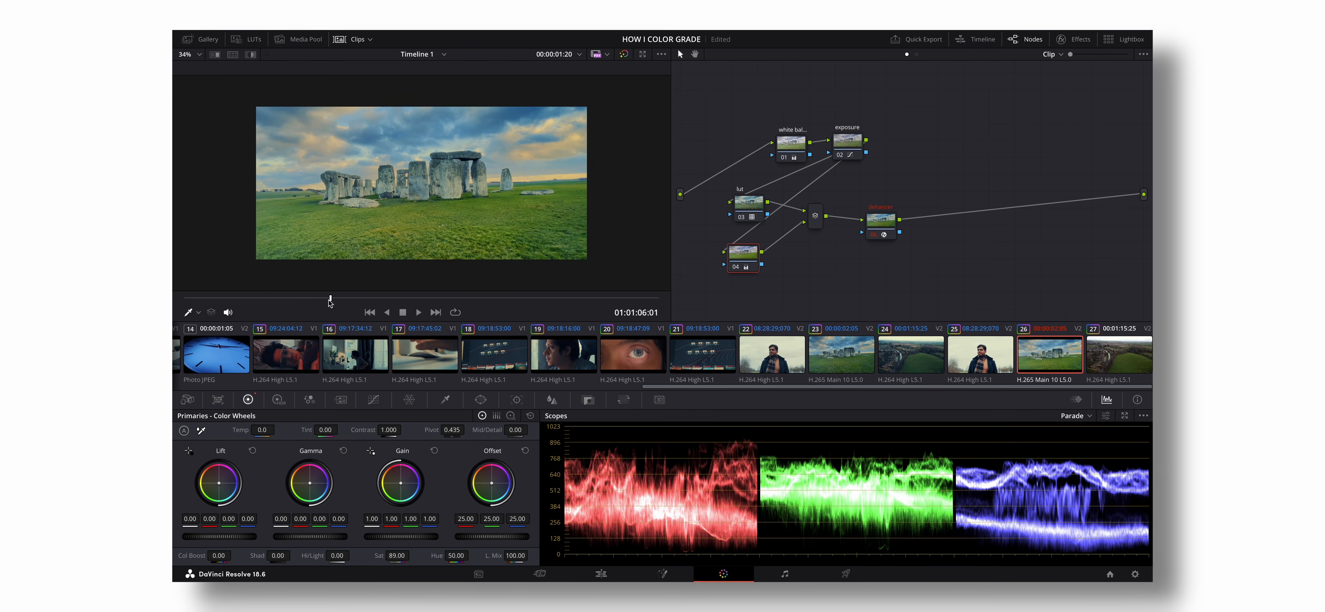
pyautogui.click(294, 300)
pyautogui.moveTo(295, 303); pyautogui.dragTo(452, 297)
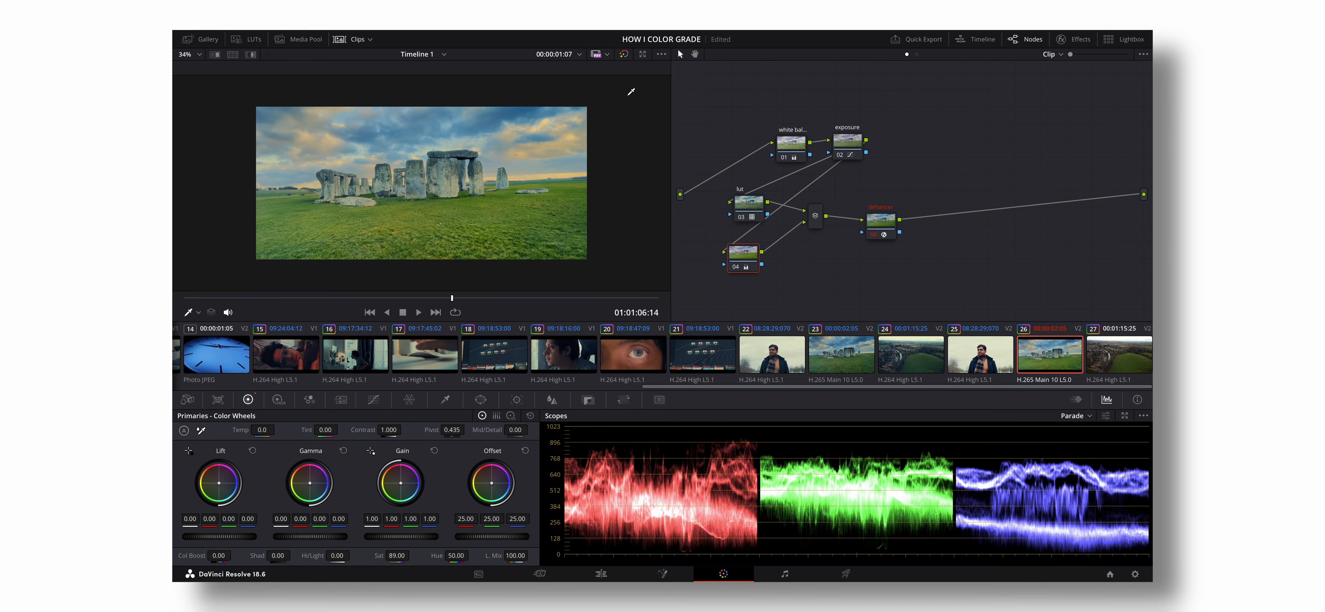
pyautogui.click(624, 54)
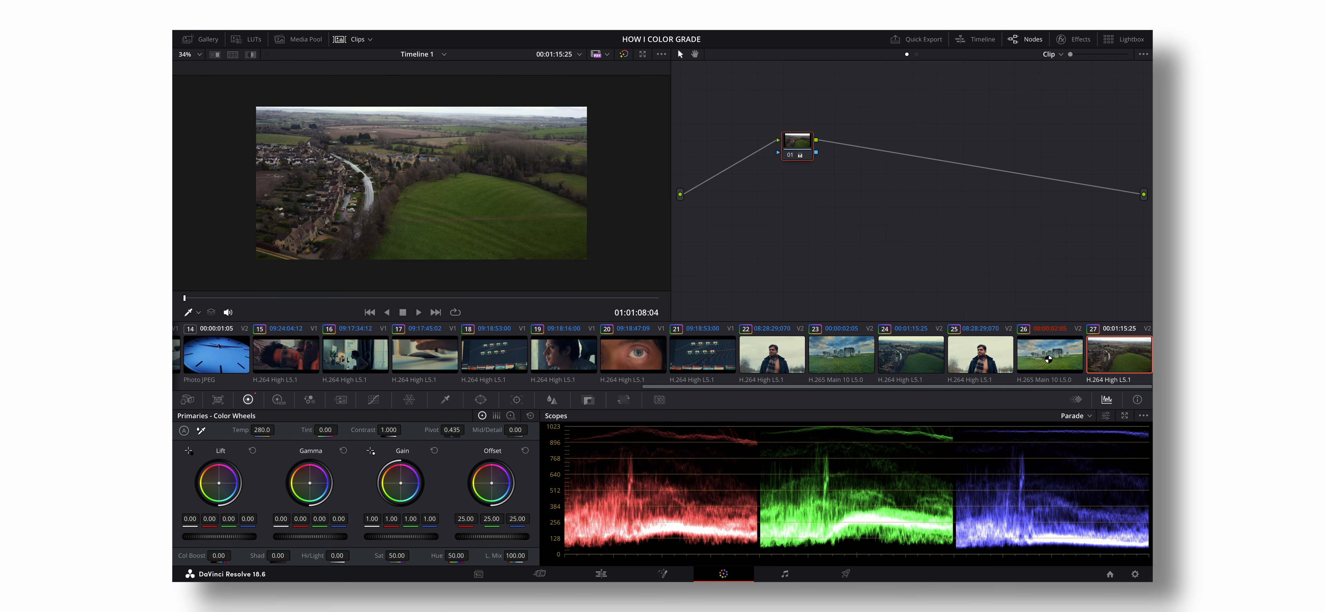
# - Apply the Stonehenge clip 26's grade to the drone clip 27, and delete the parallel saturation node from its tree
pyautogui.click(1049, 359)
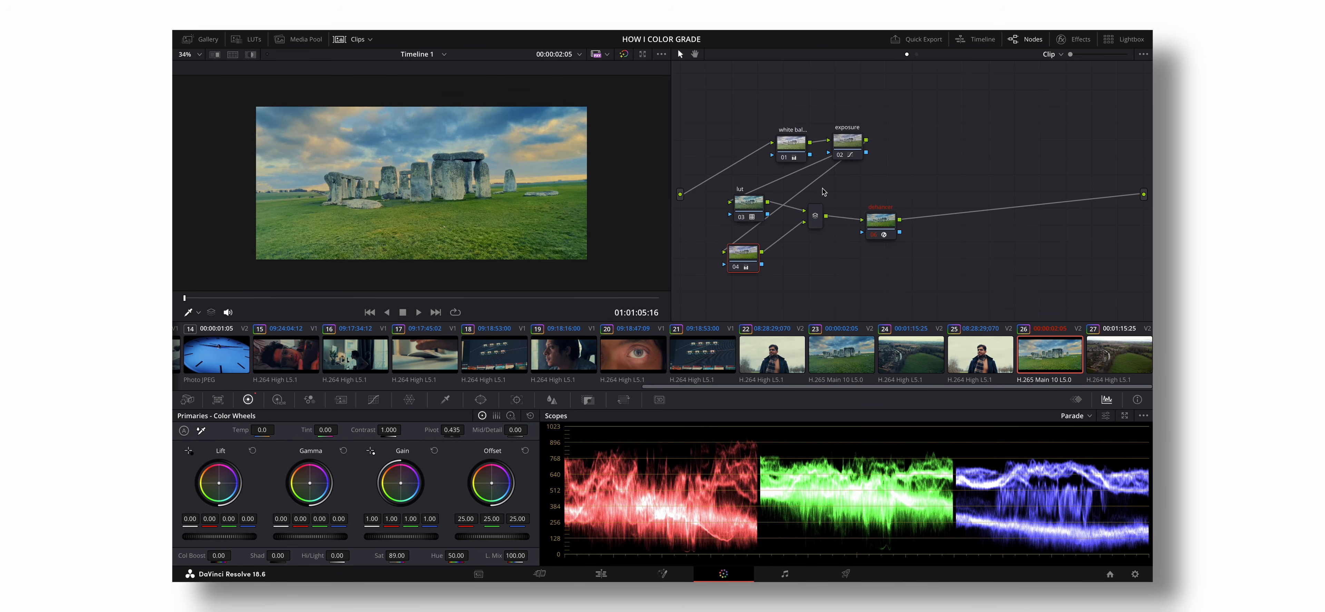
pyautogui.click(1116, 354)
pyautogui.rightClick(1048, 353)
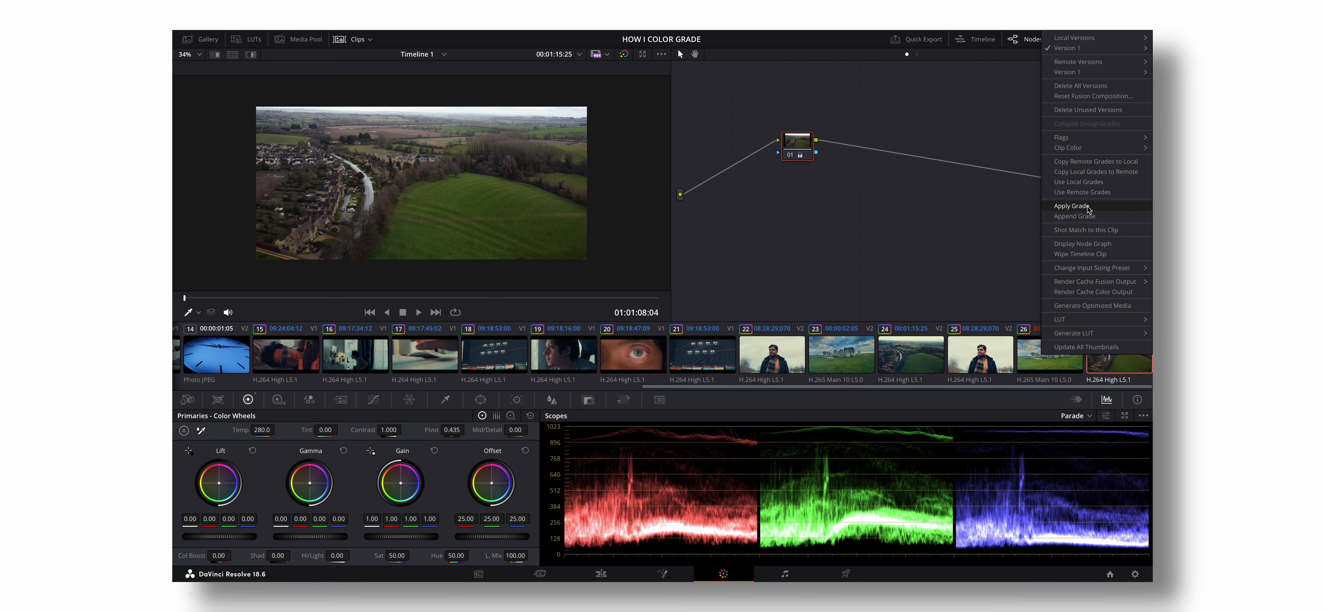
pyautogui.click(1073, 206)
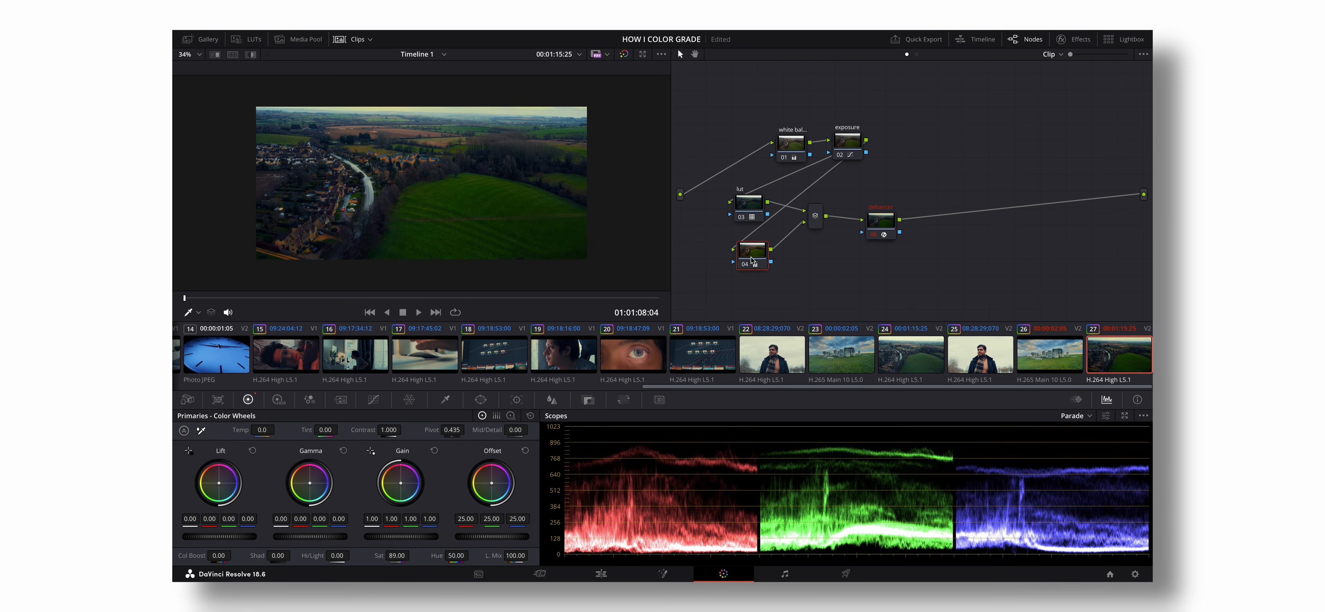
pyautogui.moveTo(751, 260); pyautogui.dragTo(748, 271)
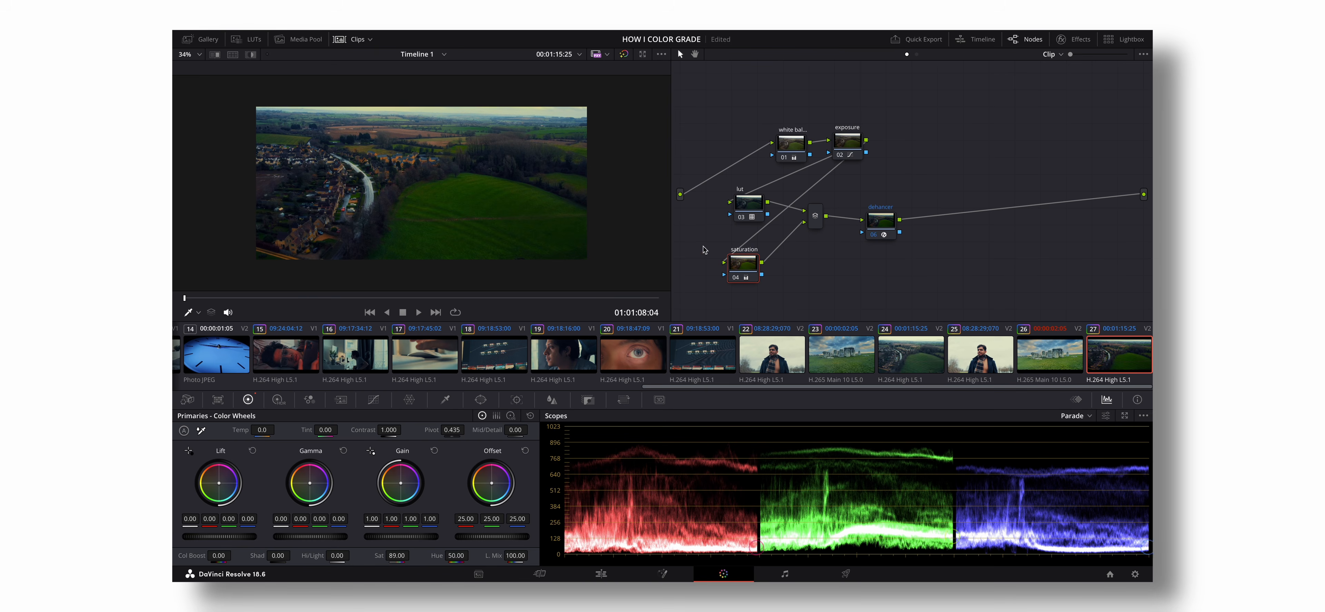
pyautogui.press('Delete')
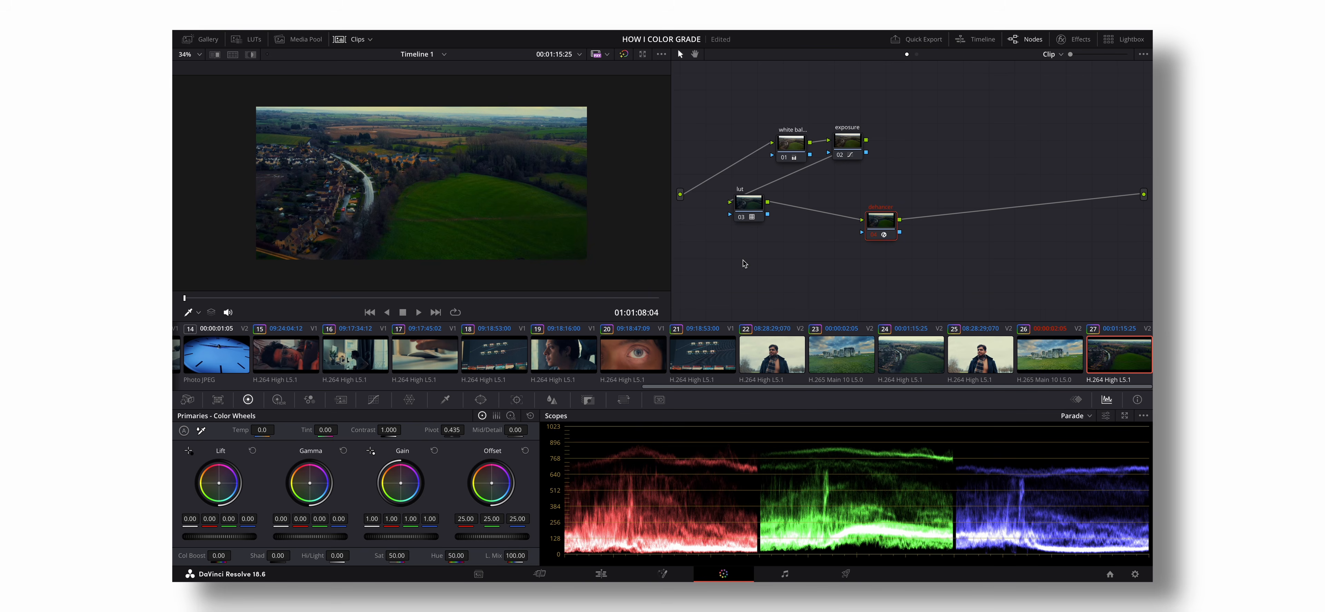
# - Reset the drone clip's exposure node and reshape its custom curve with lower whites, slightly raised blacks and lifted upper midtones, then review the clip
pyautogui.rightClick(849, 147)
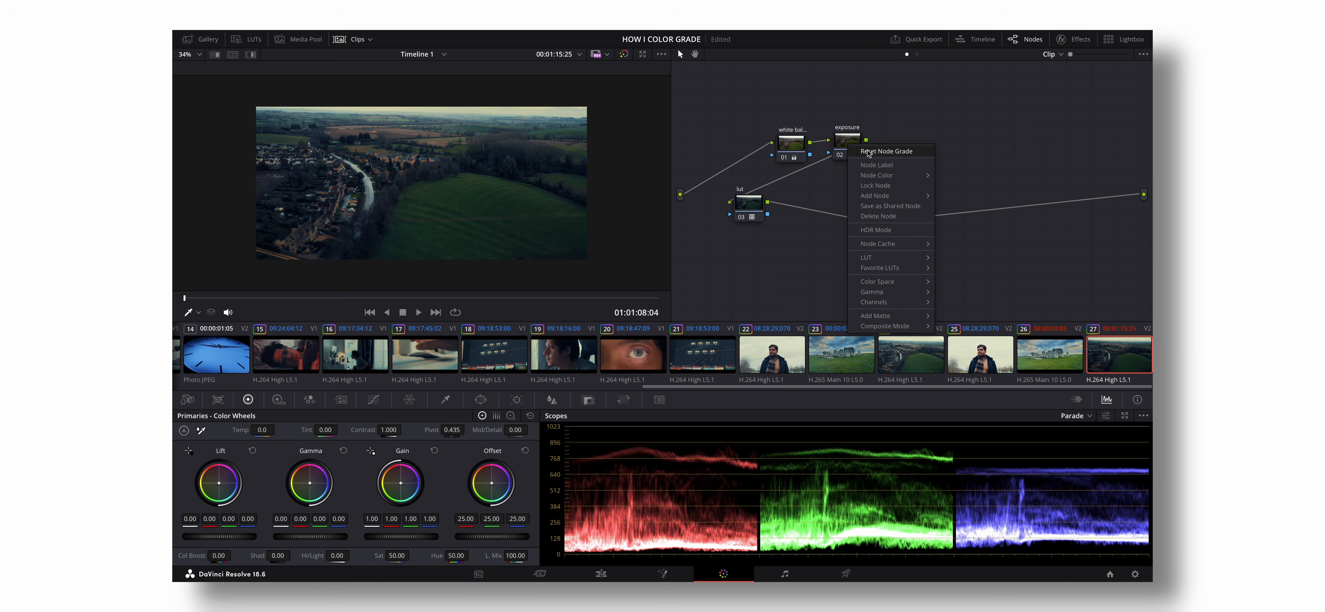
pyautogui.click(868, 151)
pyautogui.click(373, 399)
pyautogui.moveTo(403, 437); pyautogui.dragTo(403, 447)
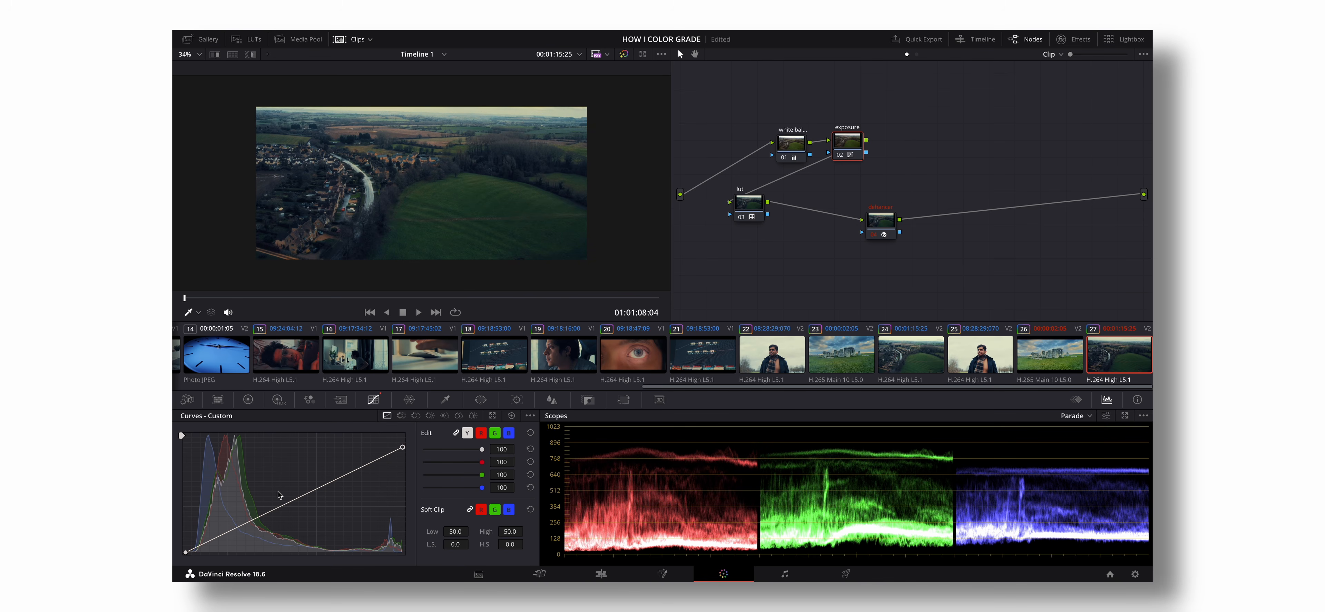
pyautogui.moveTo(187, 554); pyautogui.dragTo(188, 551)
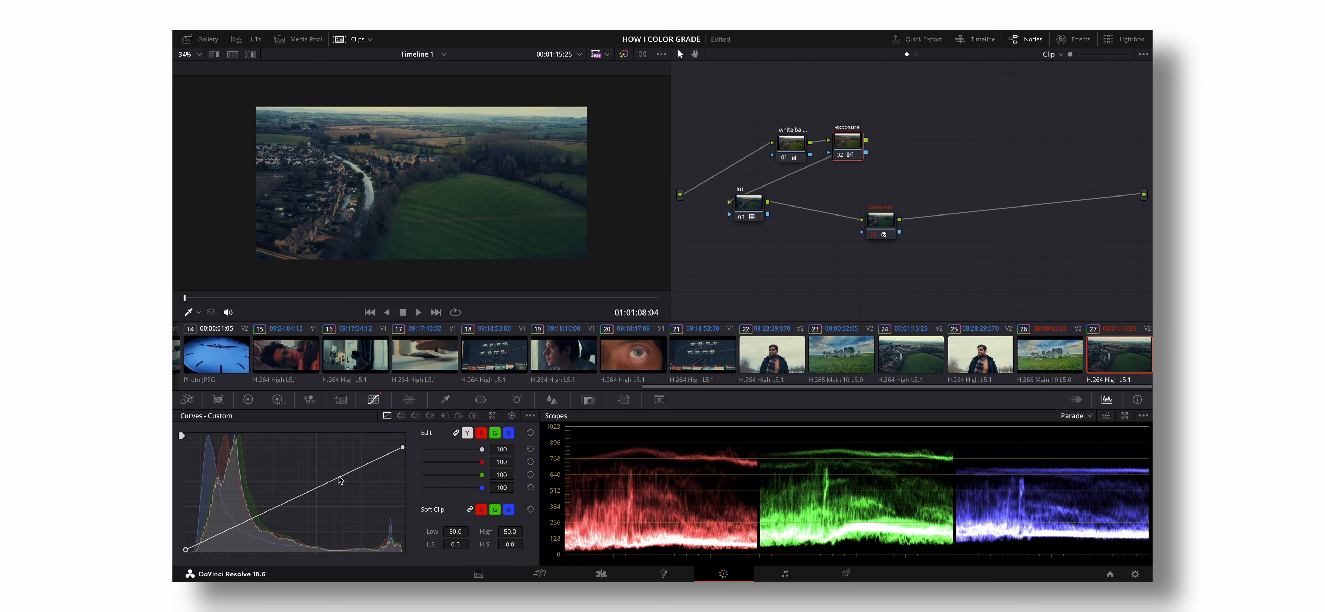
pyautogui.moveTo(339, 477); pyautogui.dragTo(337, 467)
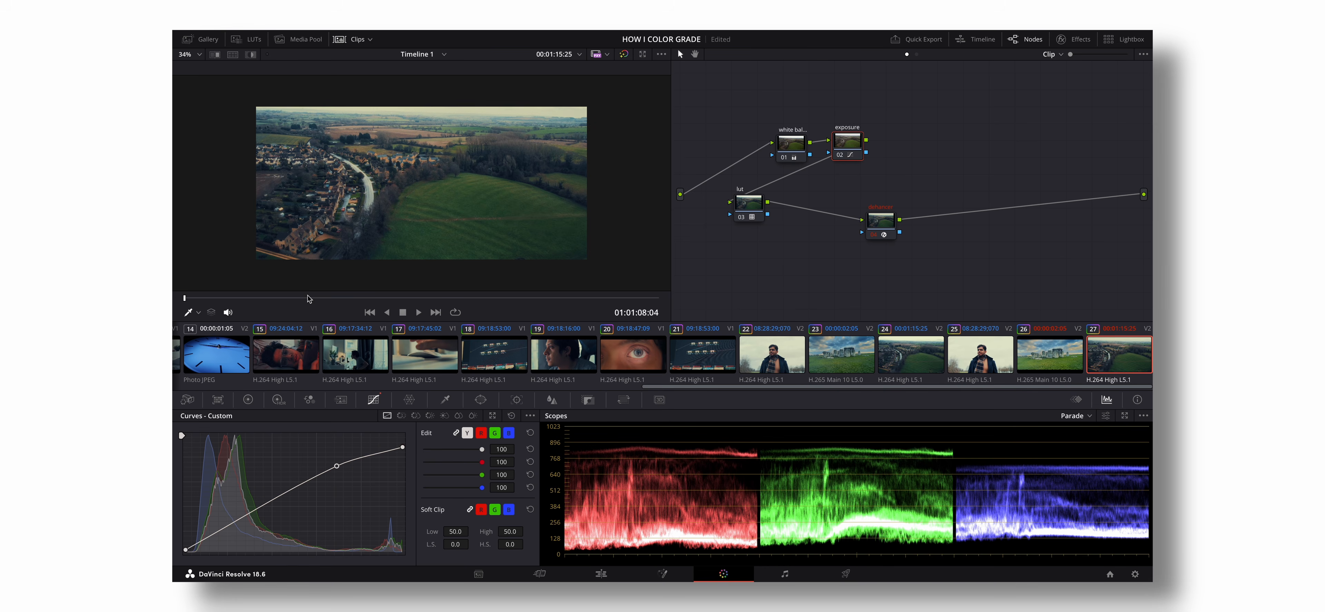
pyautogui.moveTo(329, 298); pyautogui.dragTo(600, 297)
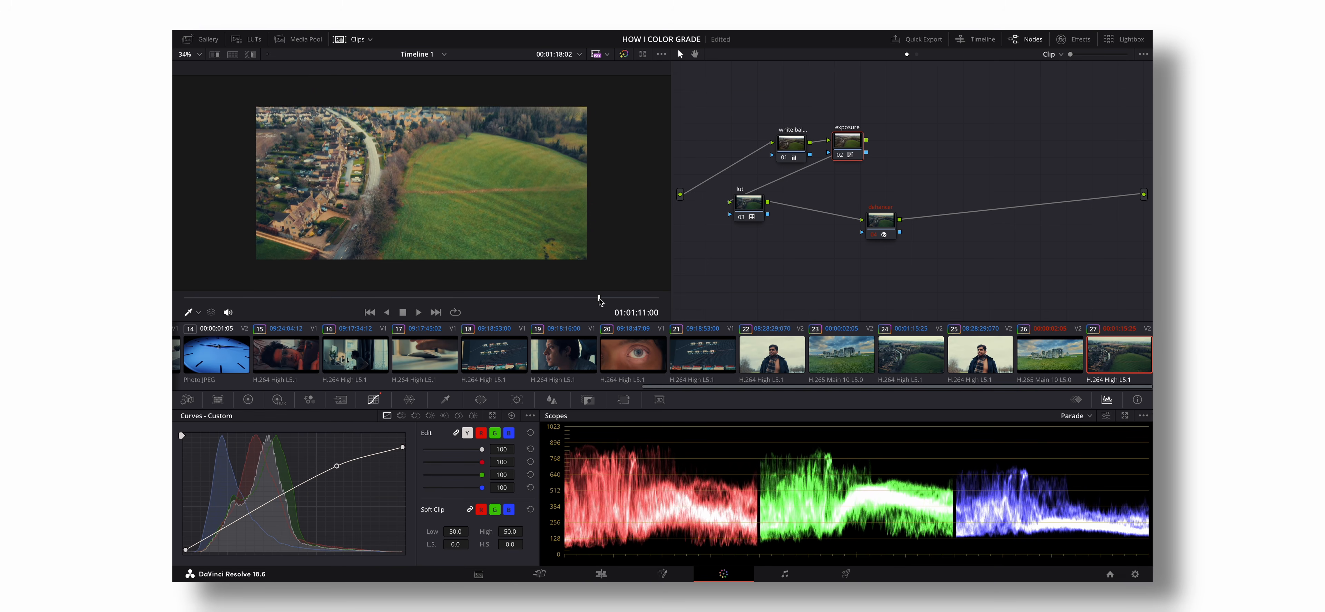
# - Compare the drone clip with its grade bypassed and enabled, and move its lut node slightly lower in the tree
pyautogui.click(624, 55)
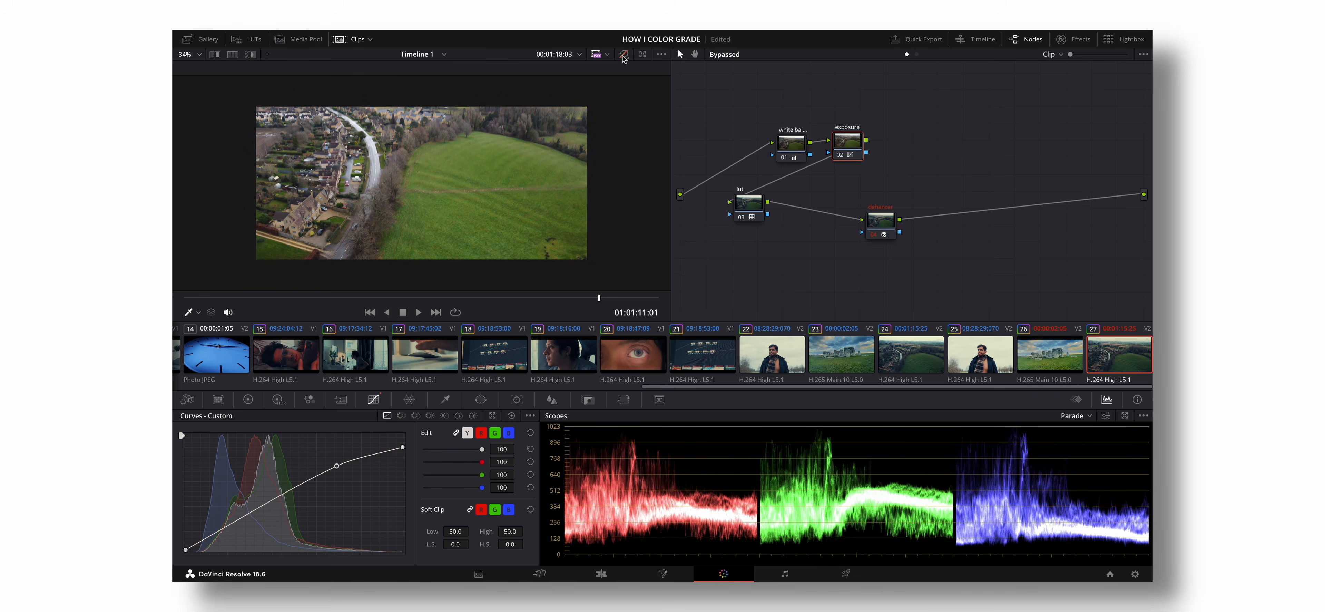
pyautogui.click(624, 56)
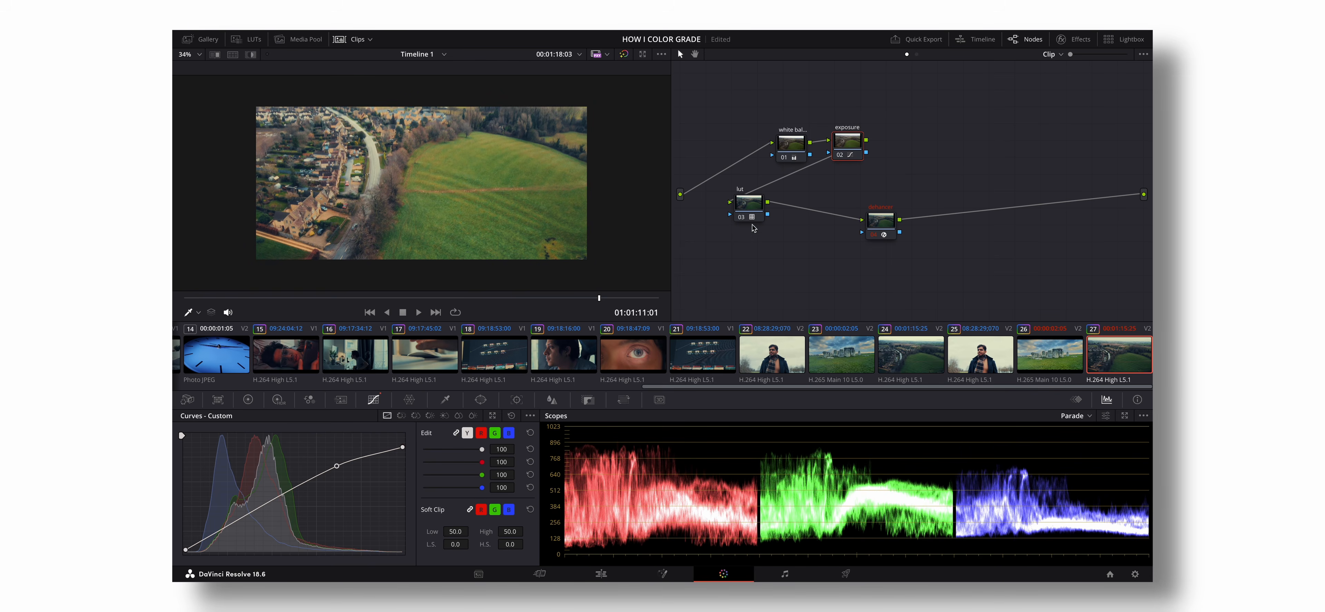
pyautogui.moveTo(755, 207); pyautogui.dragTo(757, 221)
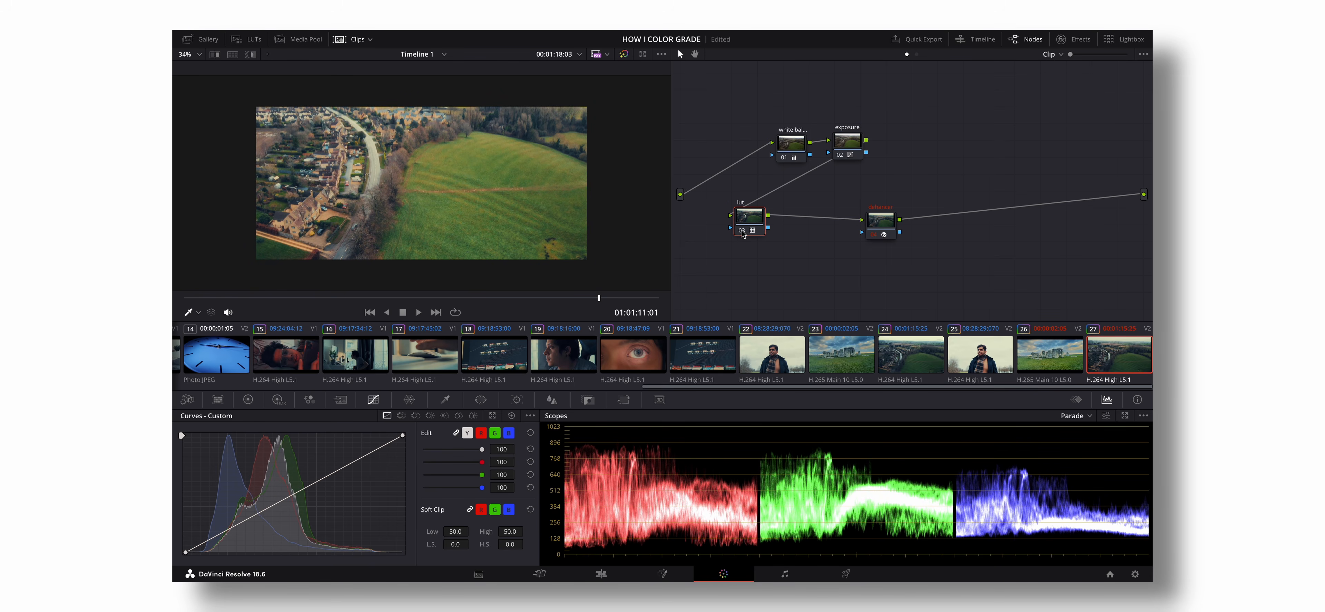
# - Review the graded portrait clip 25, Stonehenge clip 26 and drone clip 27, and return to the portrait
pyautogui.click(994, 358)
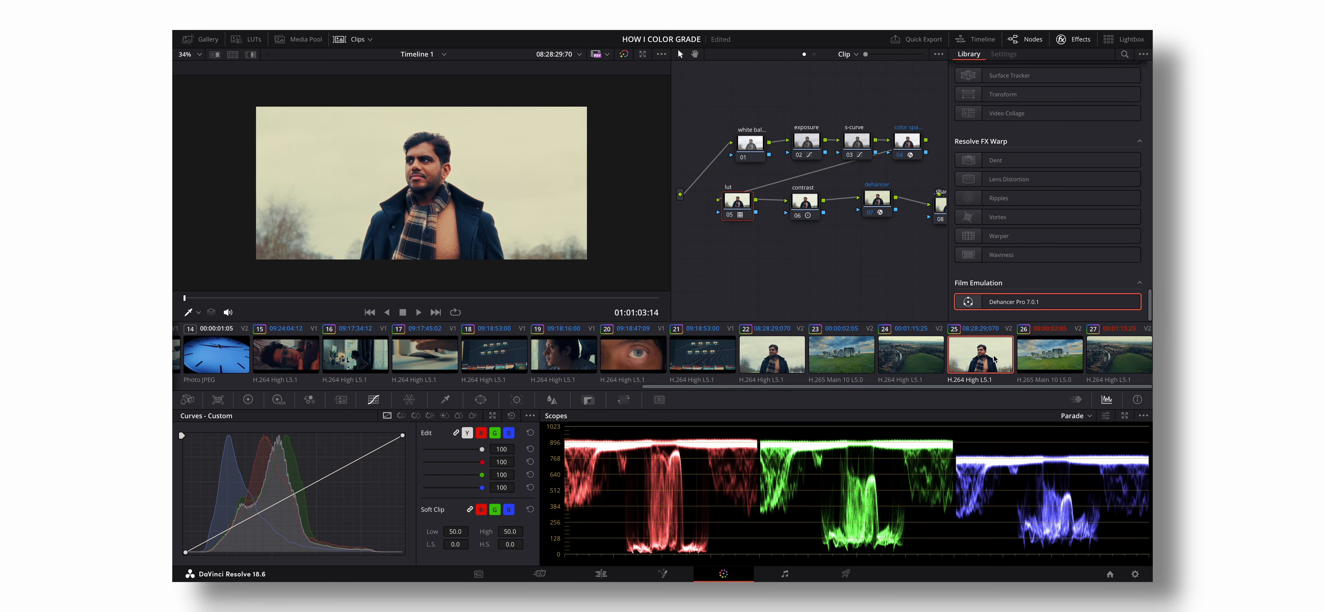
pyautogui.click(1065, 356)
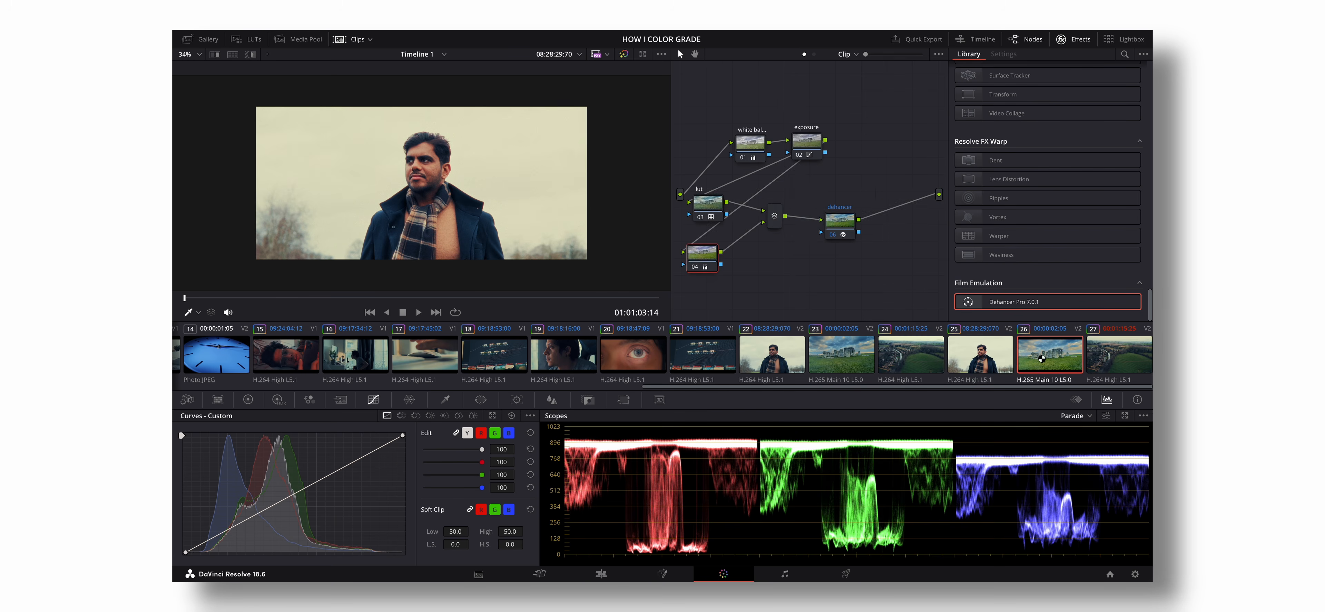
pyautogui.click(1140, 365)
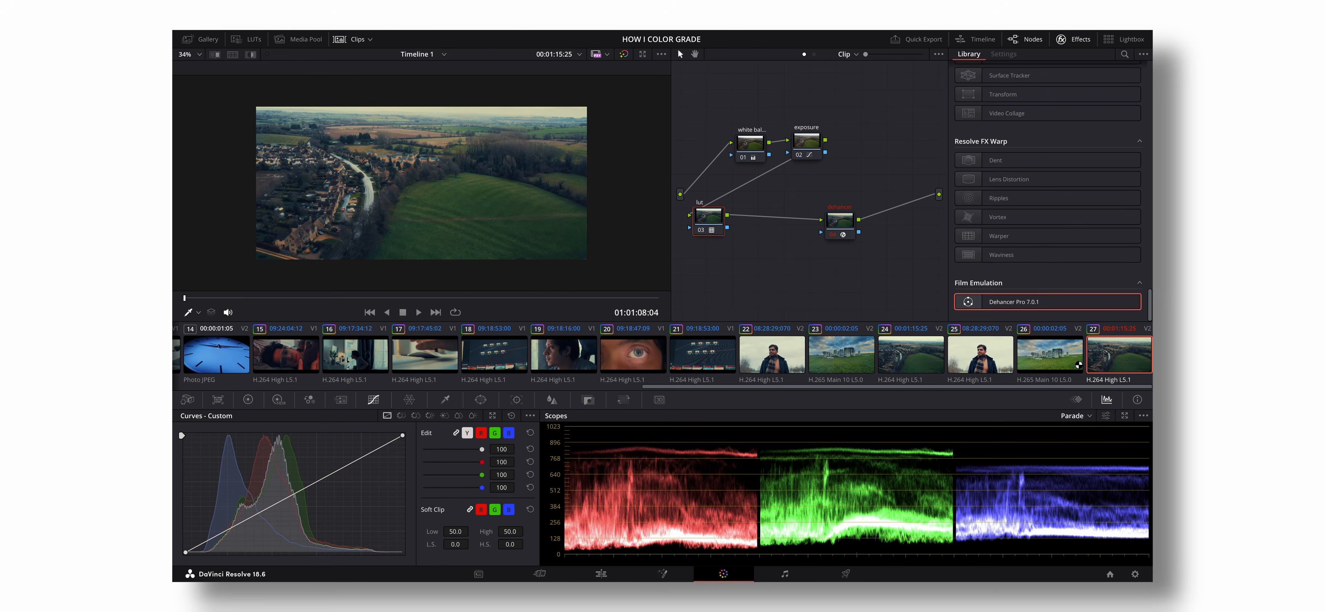
pyautogui.click(979, 363)
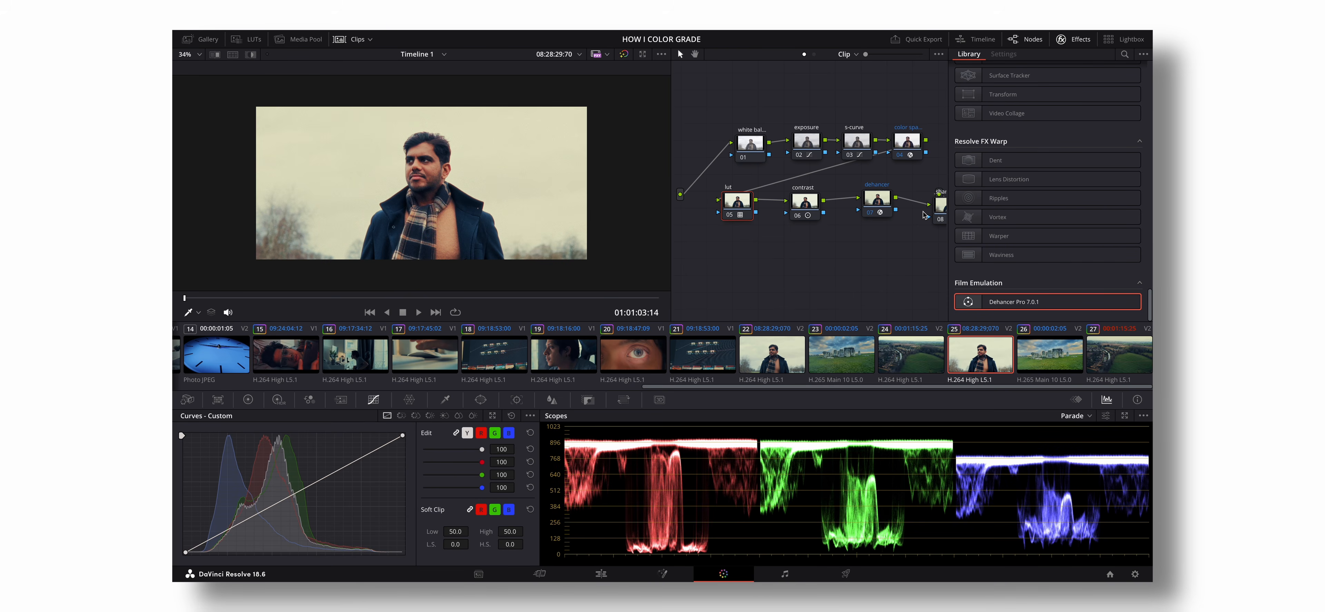
# - Inspect the Color Space Transform settings of the portrait's node 04 and browse the available input color spaces
pyautogui.click(909, 147)
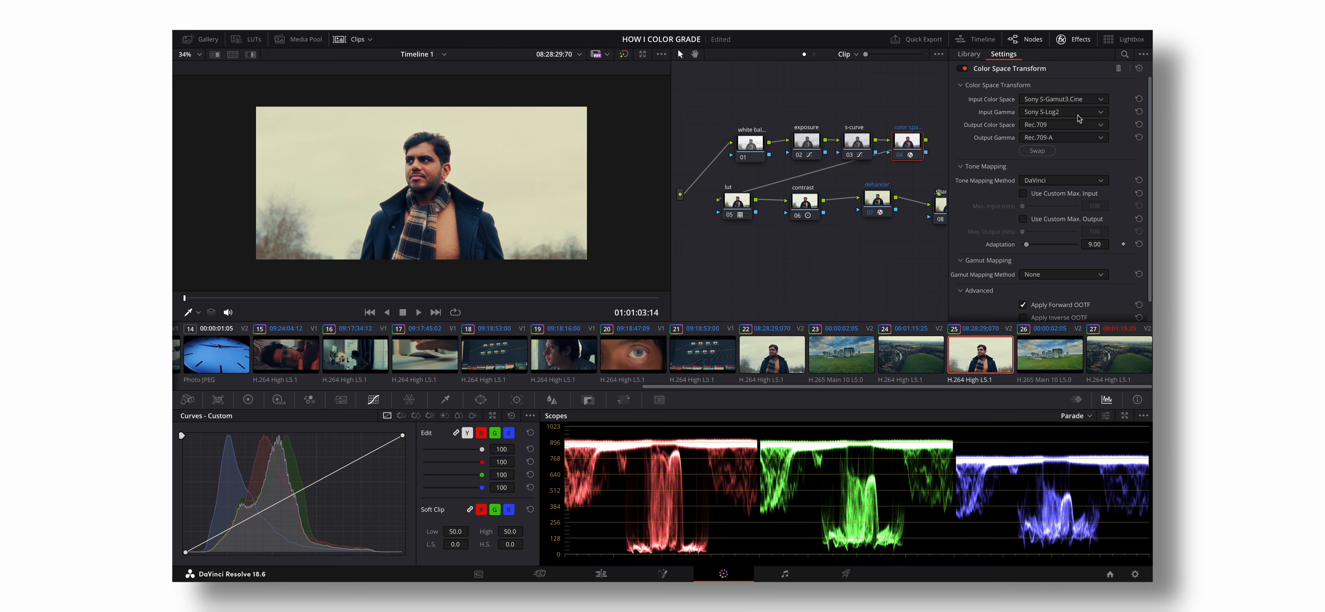
pyautogui.click(1087, 100)
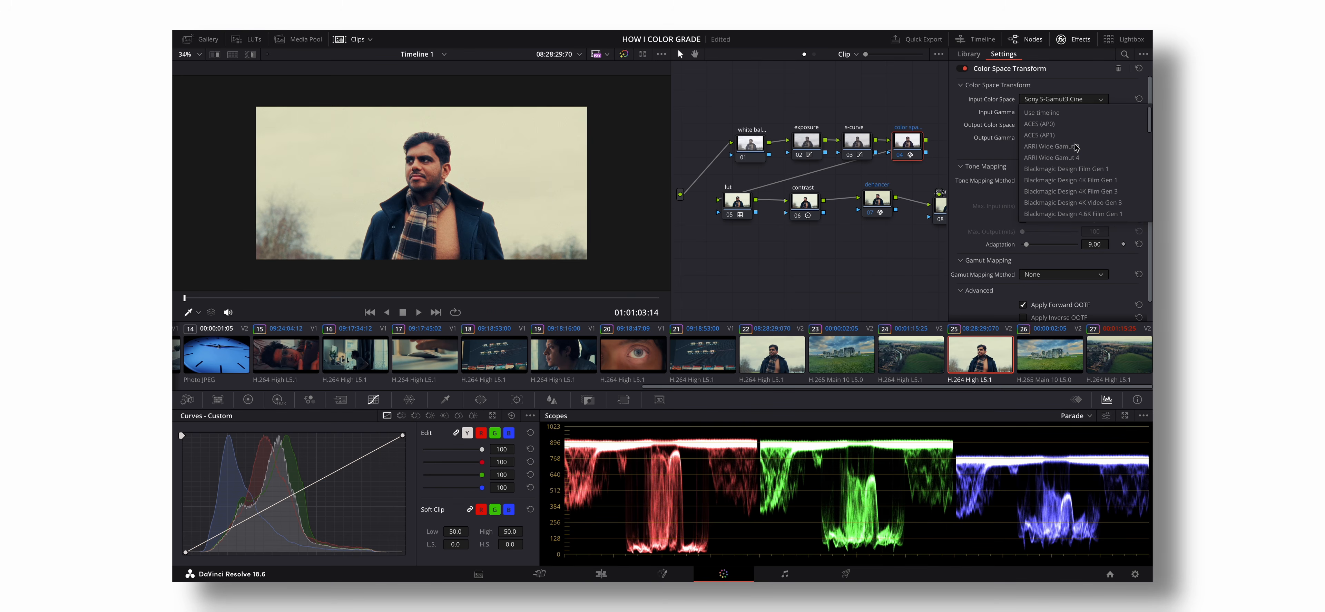
pyautogui.scroll(-3, 1077, 150)
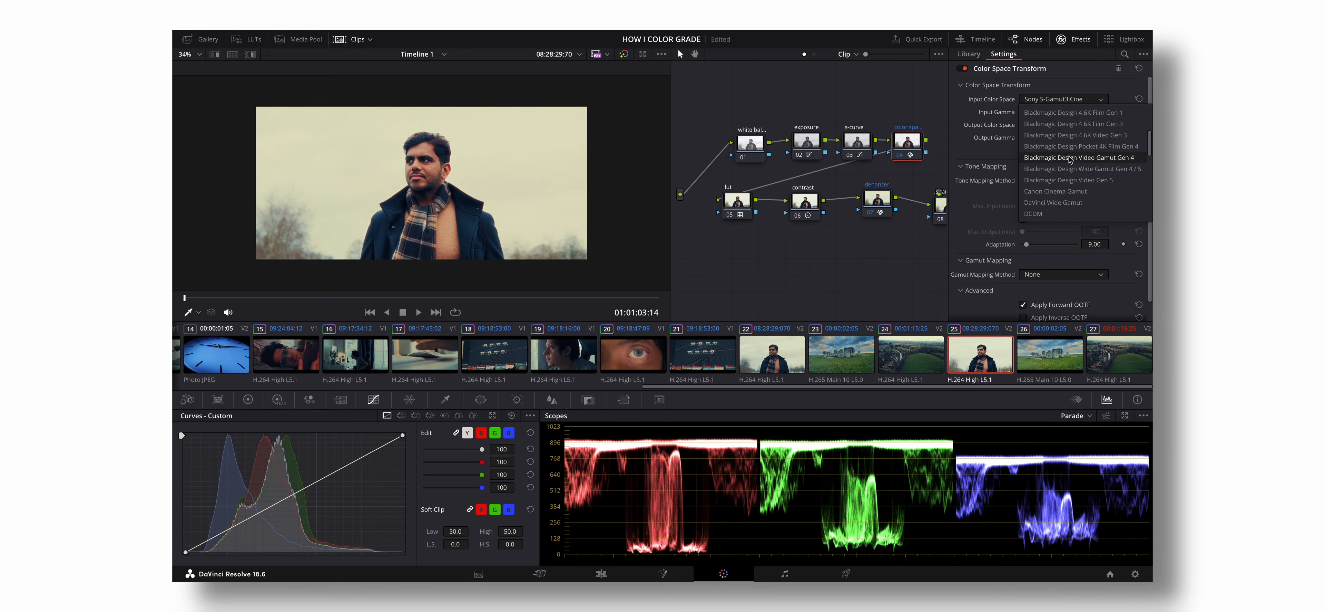
pyautogui.scroll(-4, 1076, 168)
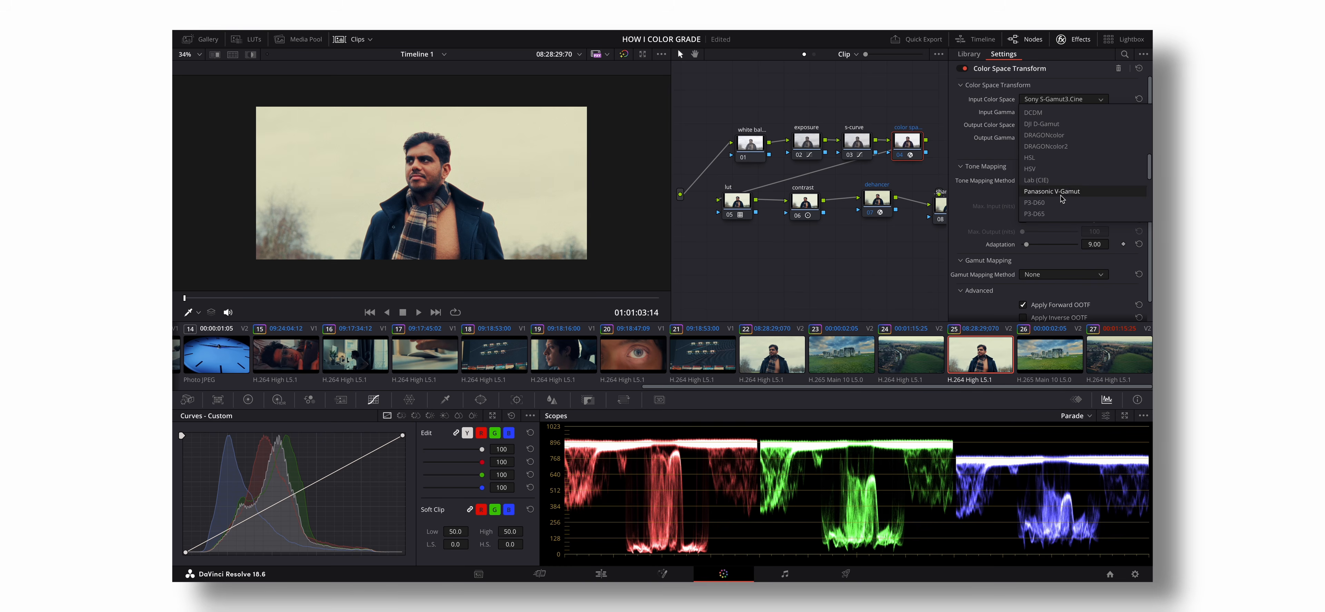
pyautogui.click(1098, 100)
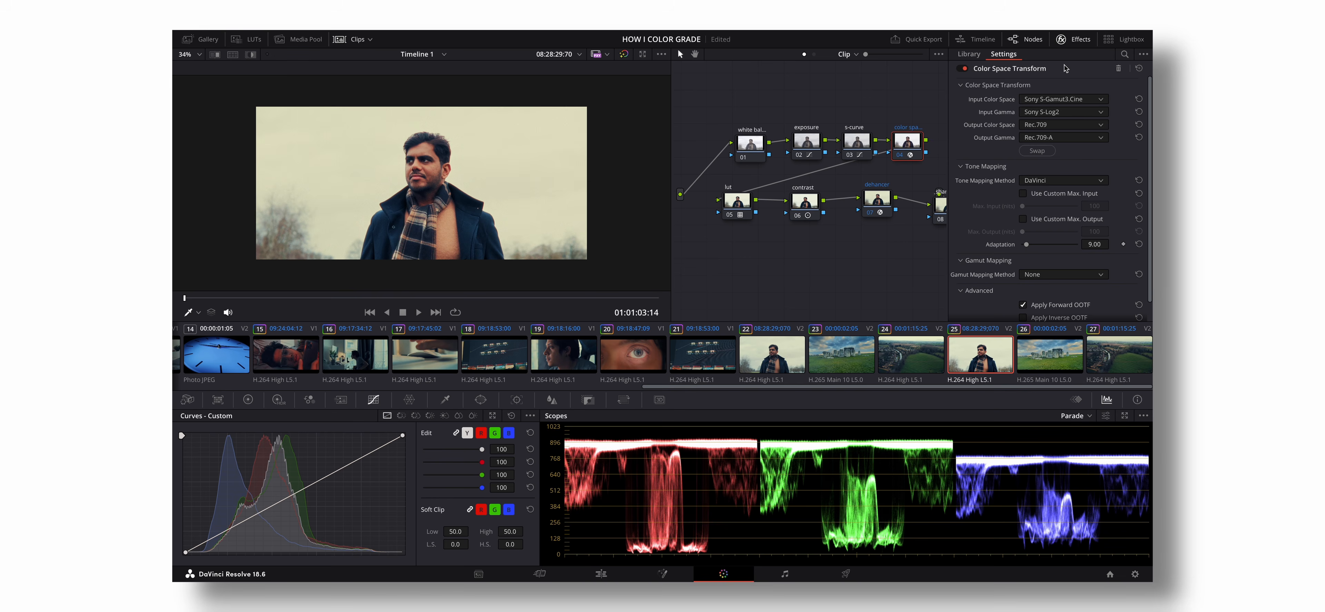
# - Hide the effects settings and move the portrait's lut node slightly lower in the node tree
pyautogui.click(1073, 39)
pyautogui.click(767, 208)
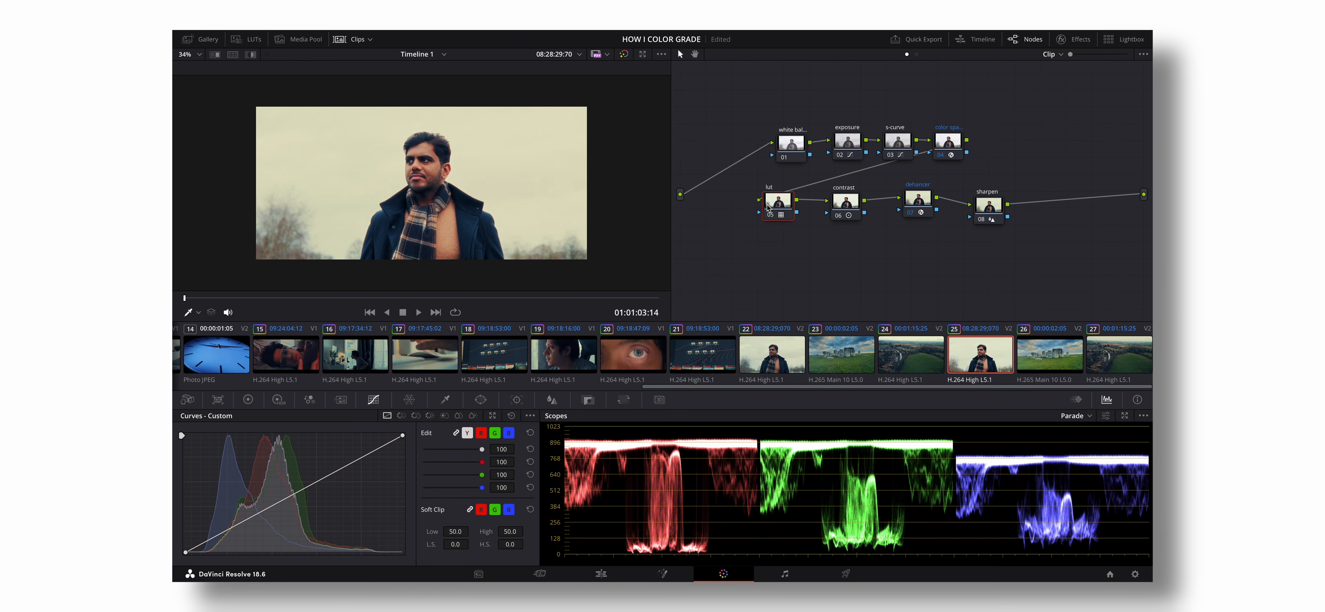
pyautogui.moveTo(776, 205); pyautogui.dragTo(784, 213)
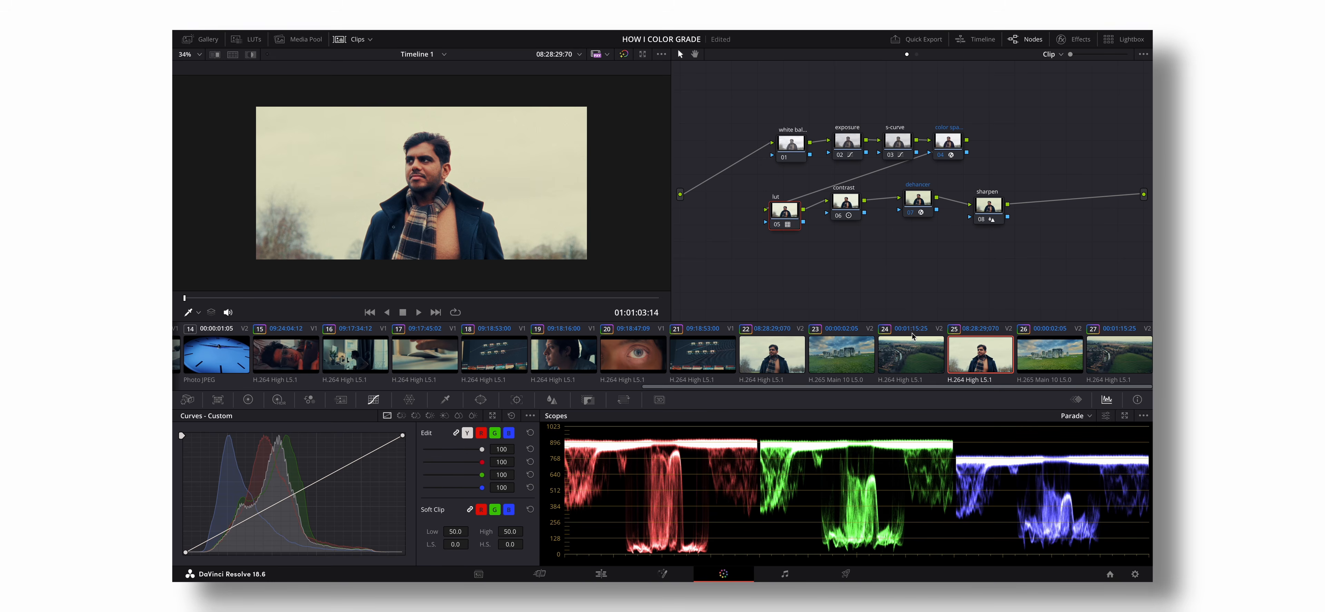
# - Check the Stonehenge and drone clips again, and compare the portrait clip with its lut node off and on
pyautogui.click(1021, 354)
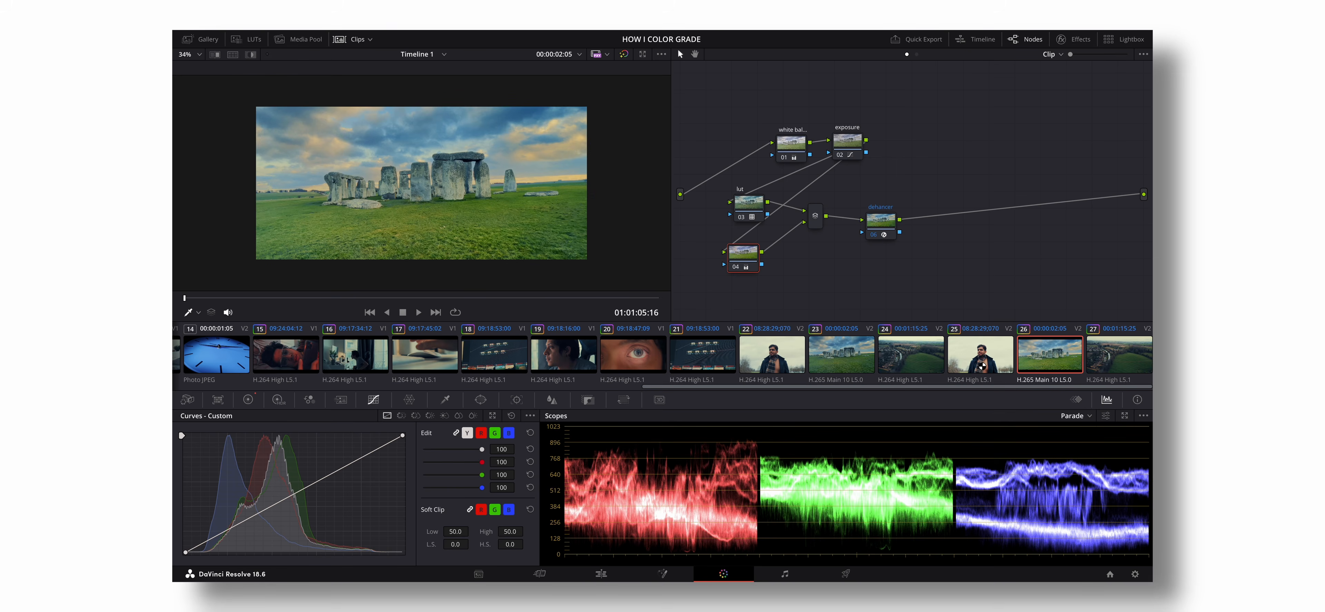
pyautogui.click(1107, 358)
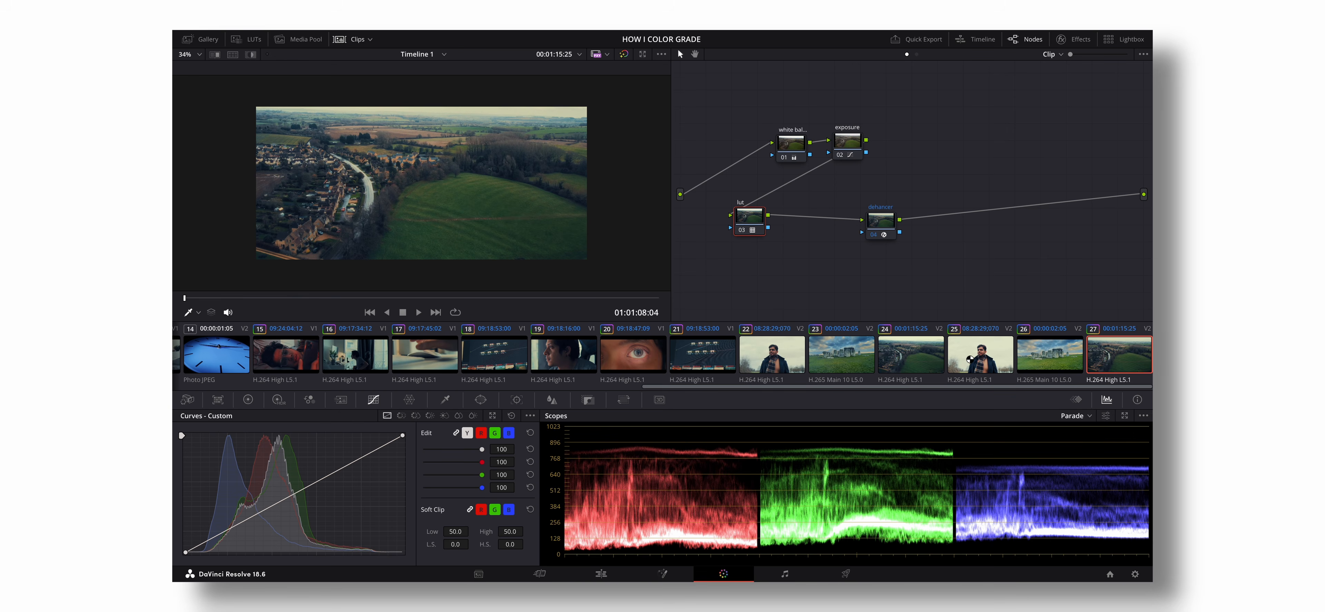
pyautogui.click(970, 359)
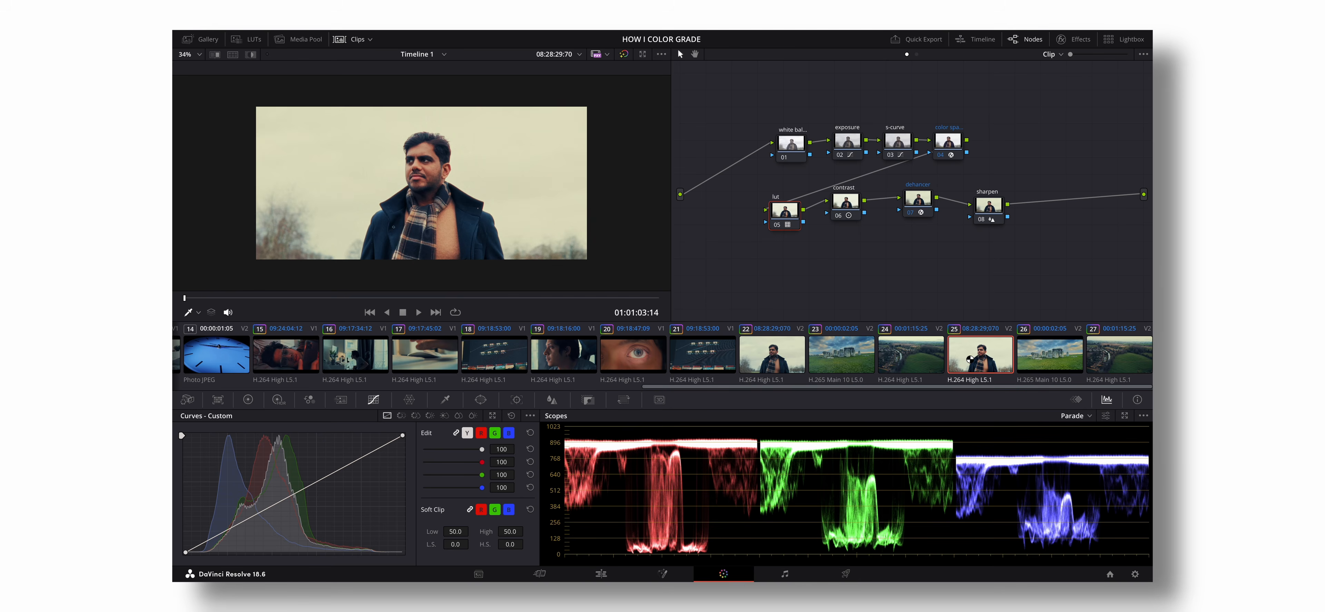
pyautogui.click(777, 225)
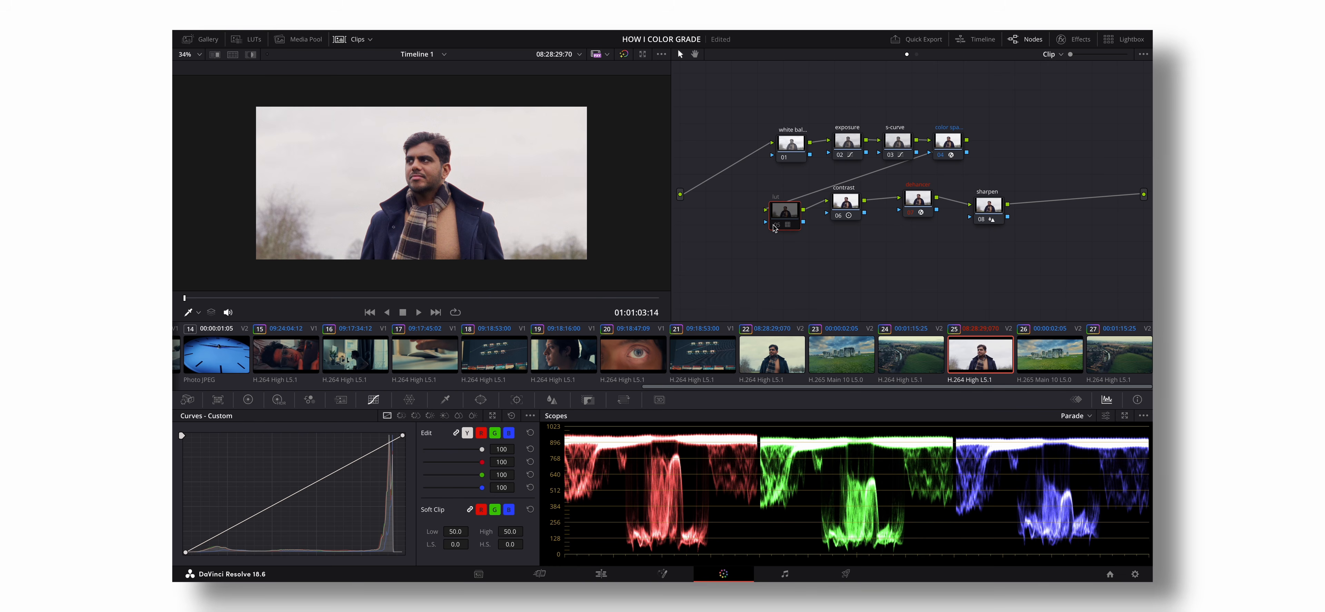
pyautogui.click(777, 225)
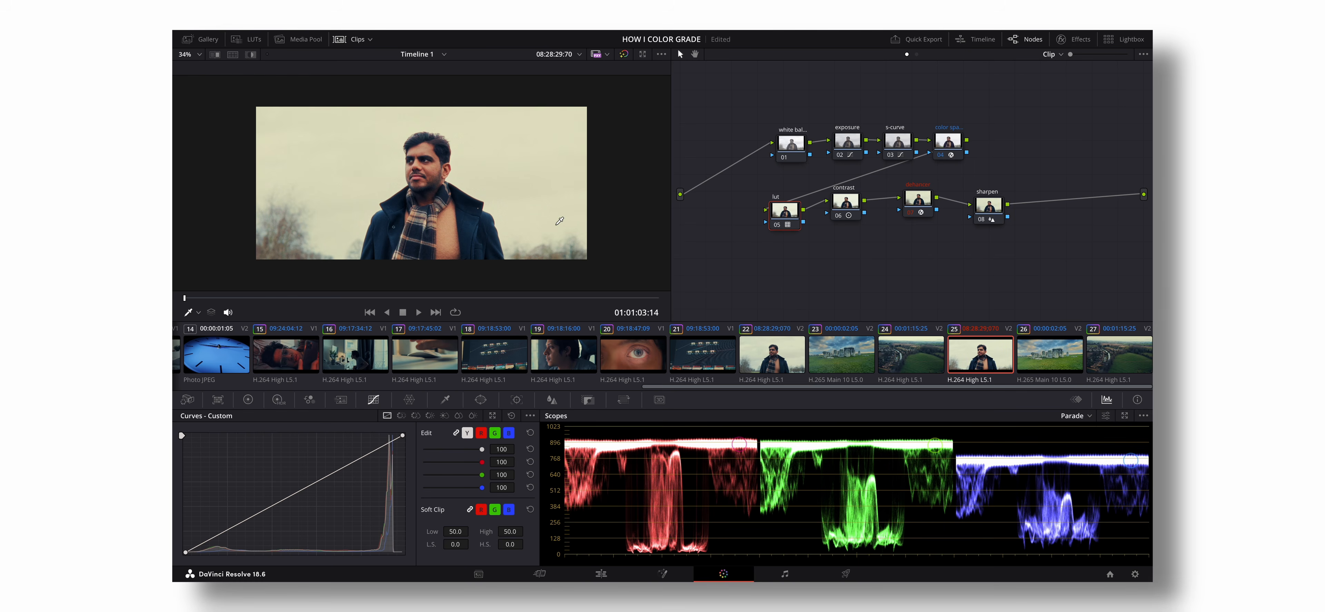